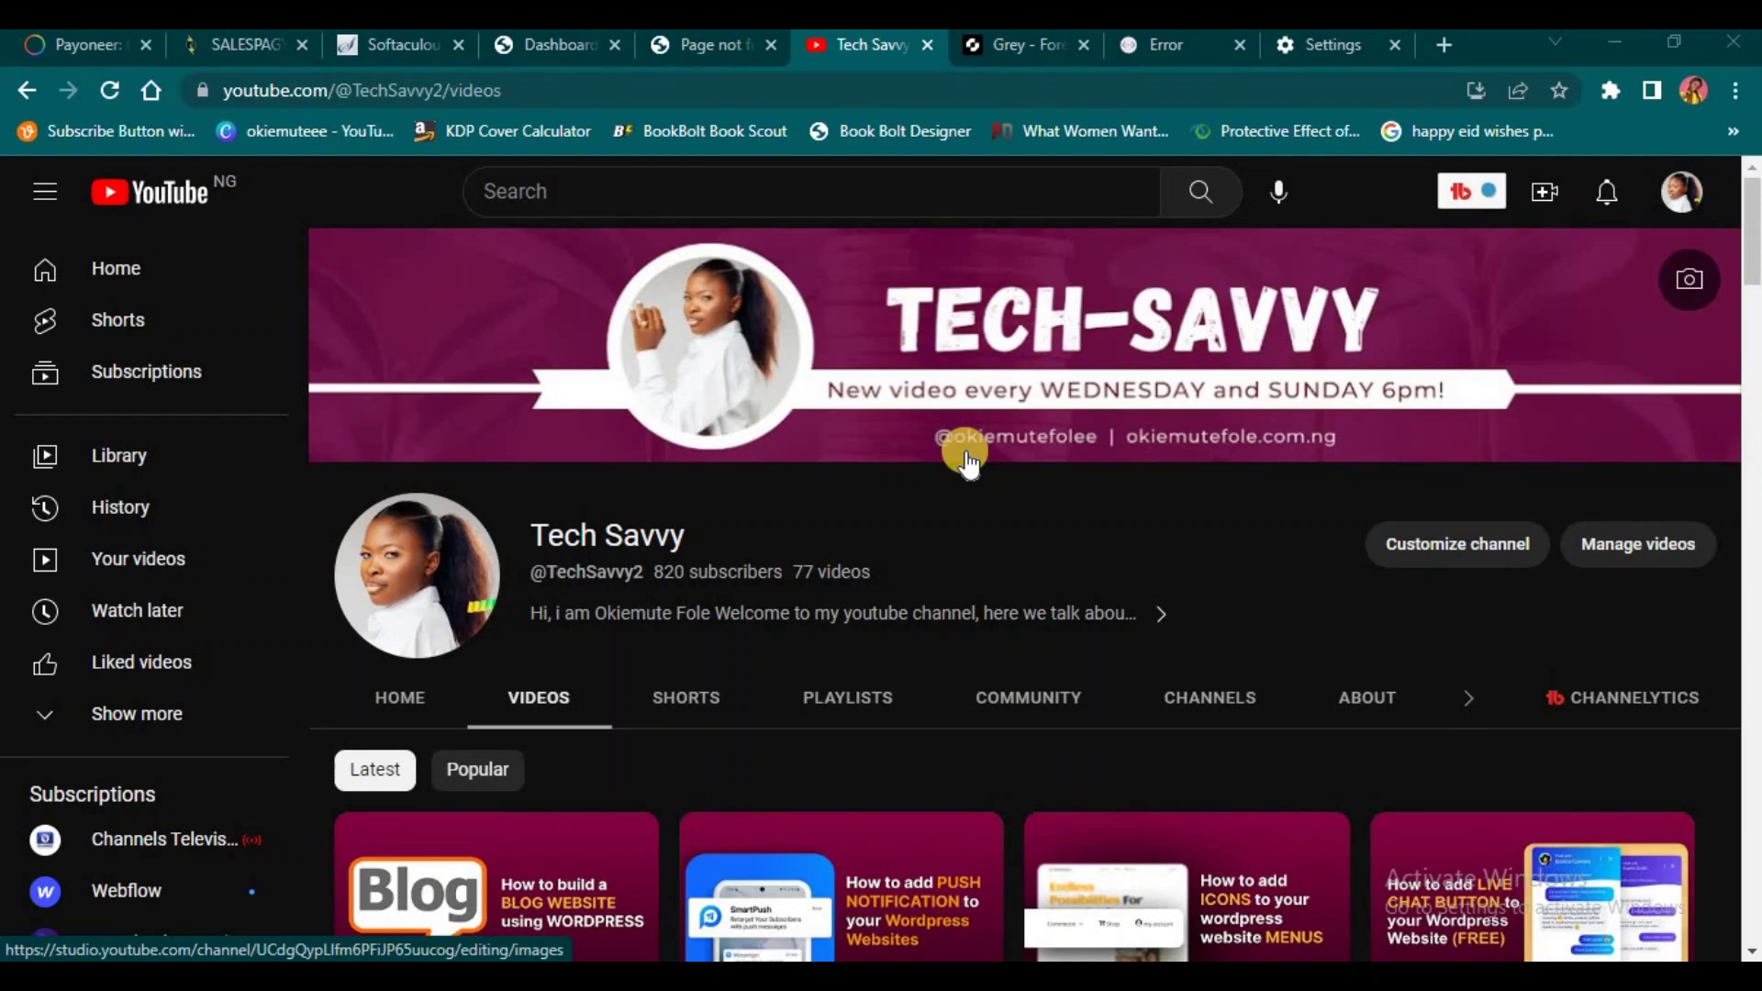
Step: Look over the WordPress dashboard and check the footer credit on the live blog page
{"action": "left_click", "coordinate": [576, 55]}
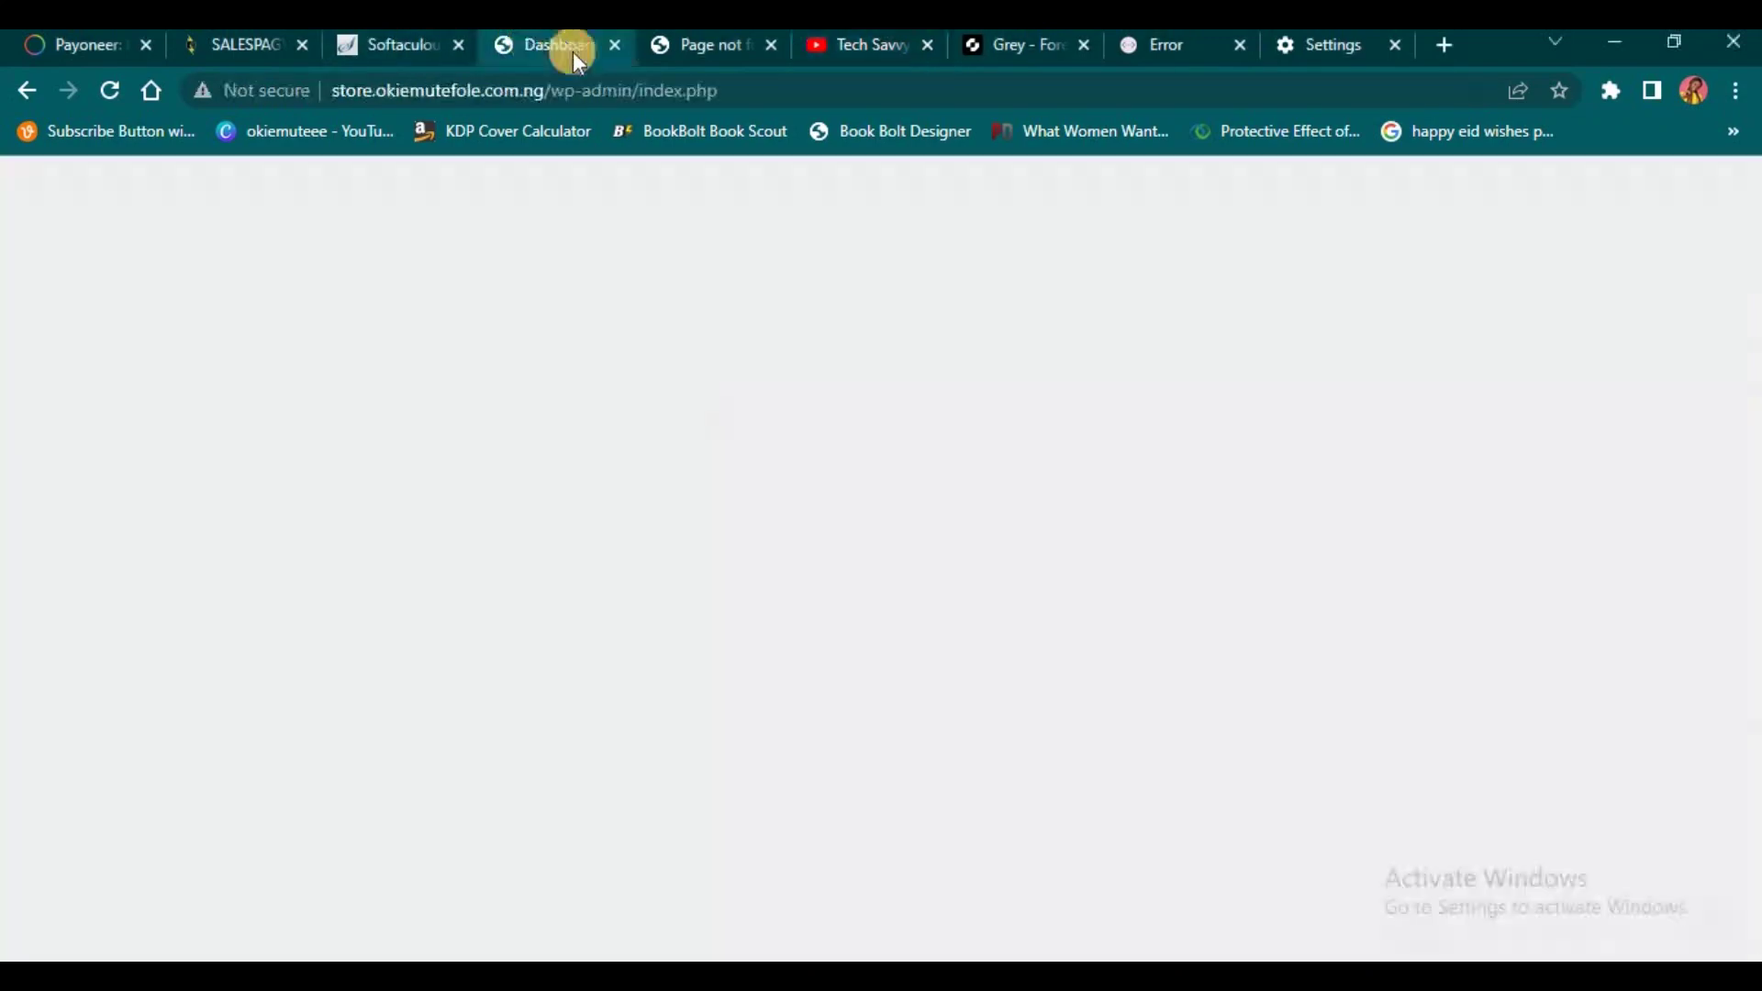
{"action": "scroll", "coordinate": [663, 622], "scroll_direction": "down", "scroll_amount": 3}
{"action": "scroll", "coordinate": [662, 622], "scroll_direction": "up", "scroll_amount": 3}
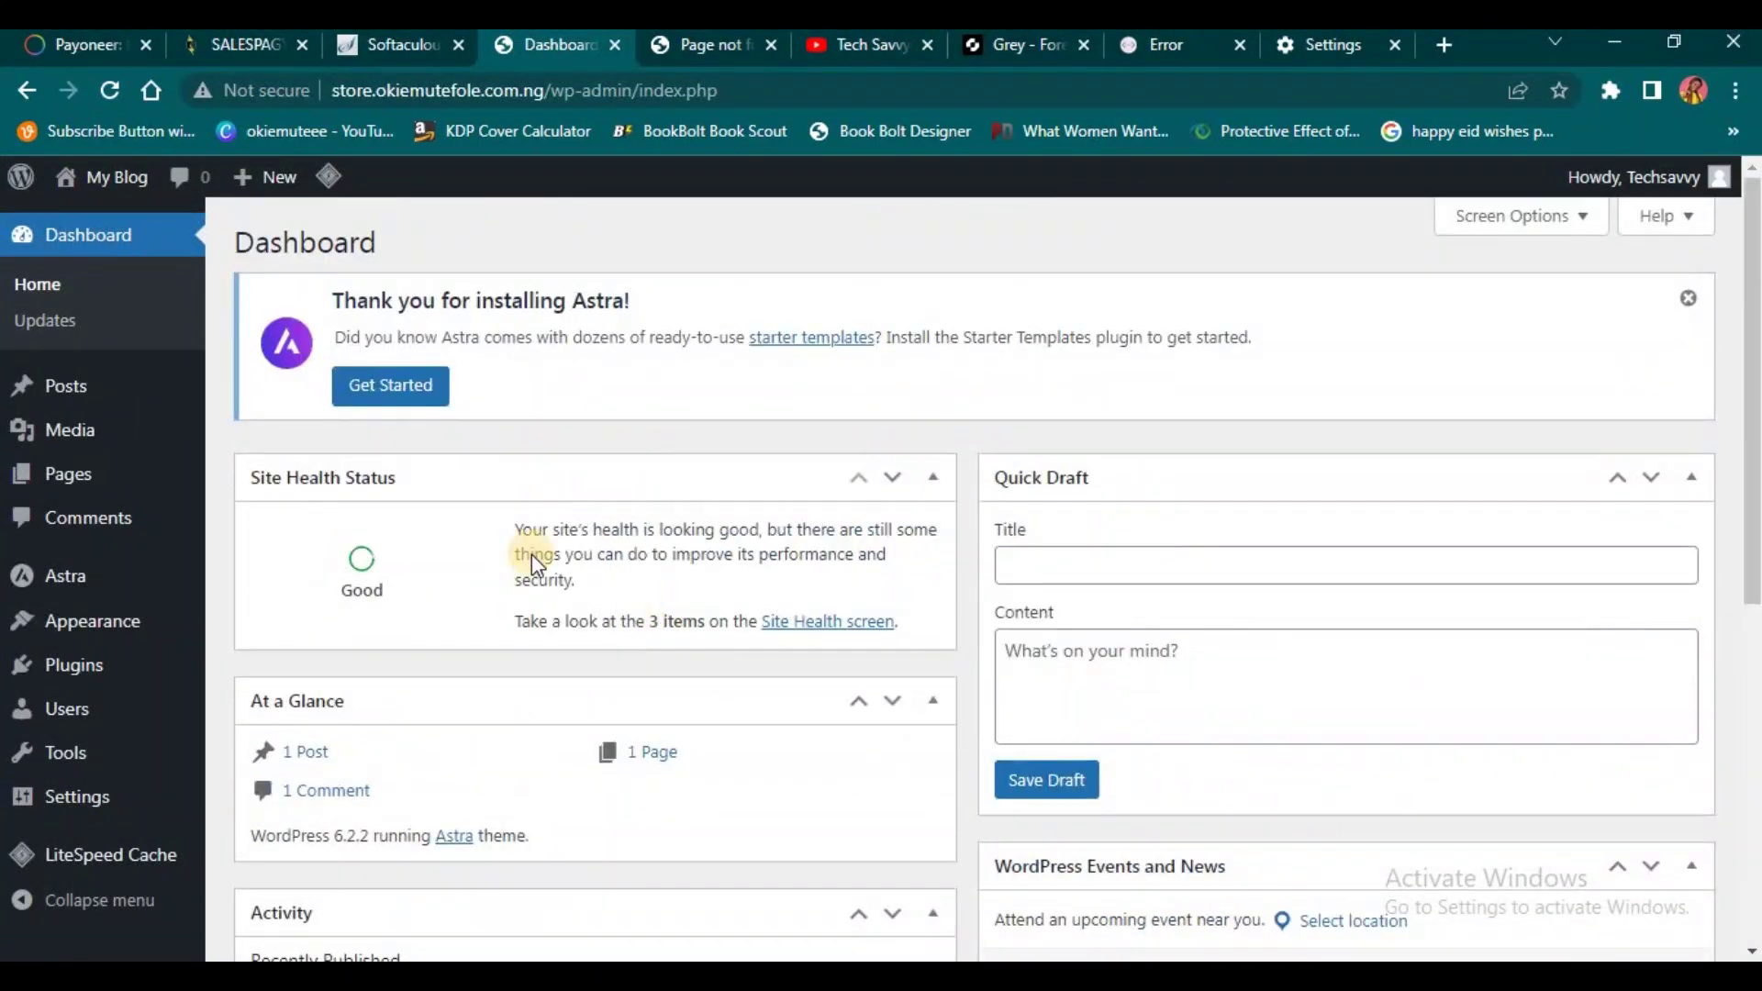
{"action": "left_click", "coordinate": [731, 44]}
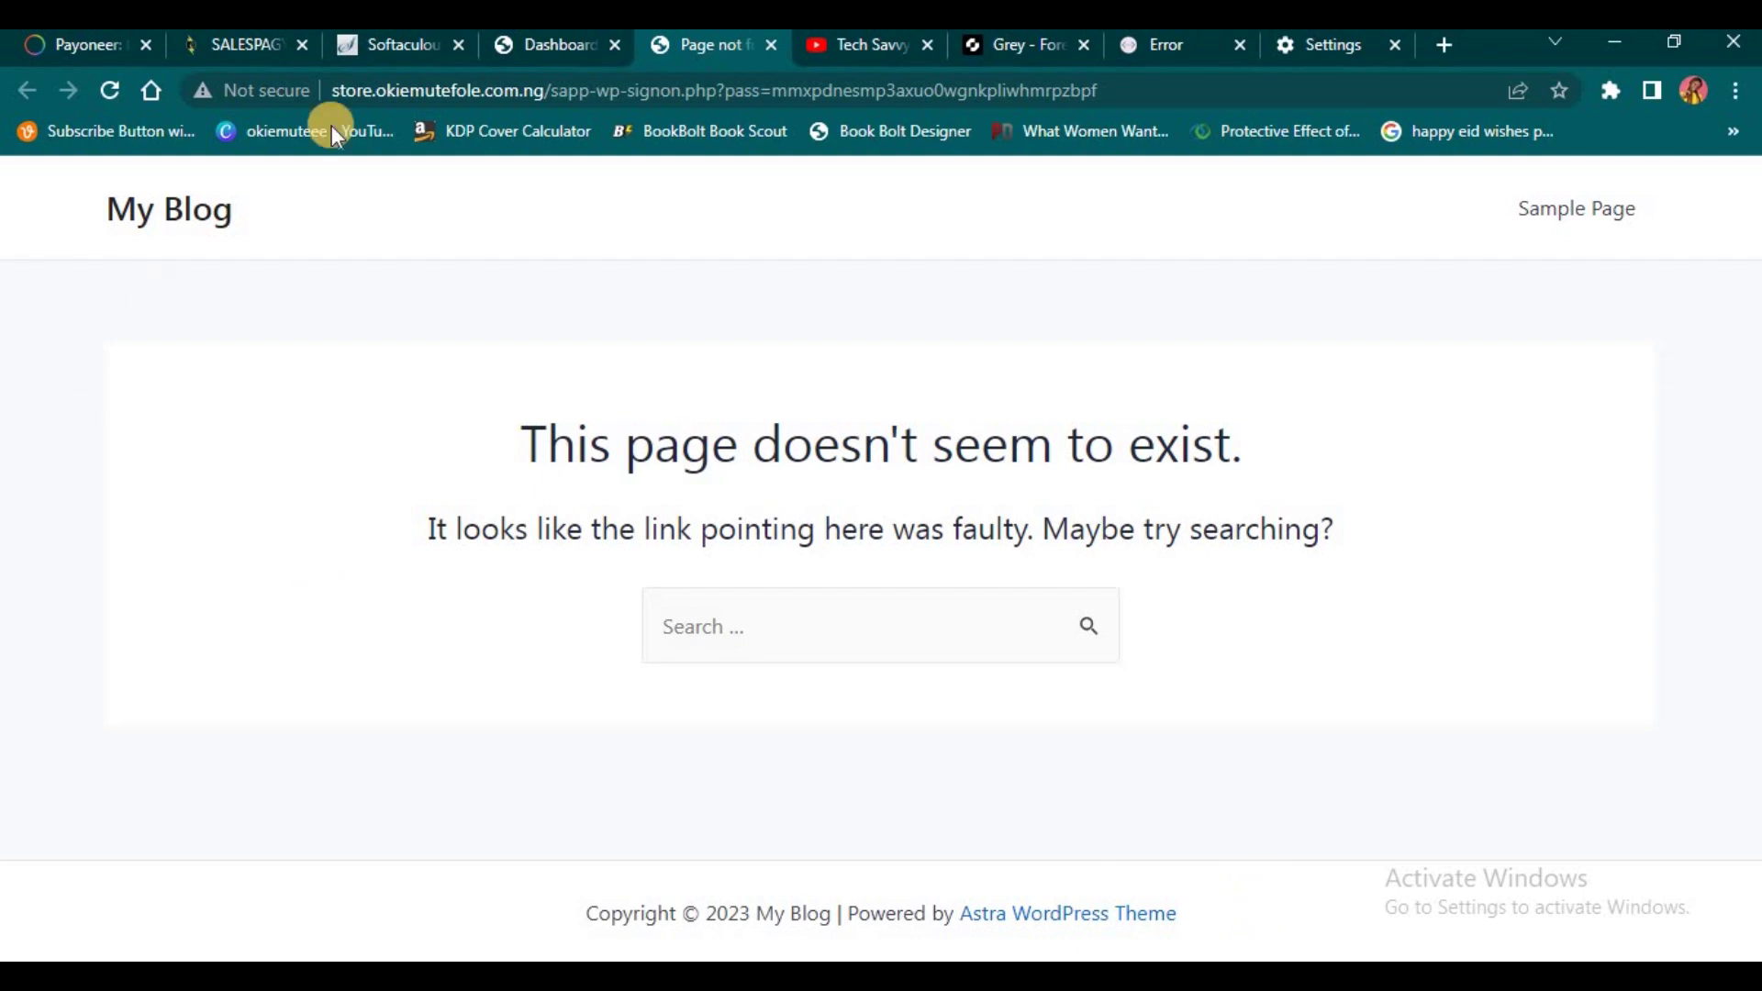
Step: Return to the WordPress dashboard and open the page for adding new plugins
{"action": "left_click", "coordinate": [531, 48]}
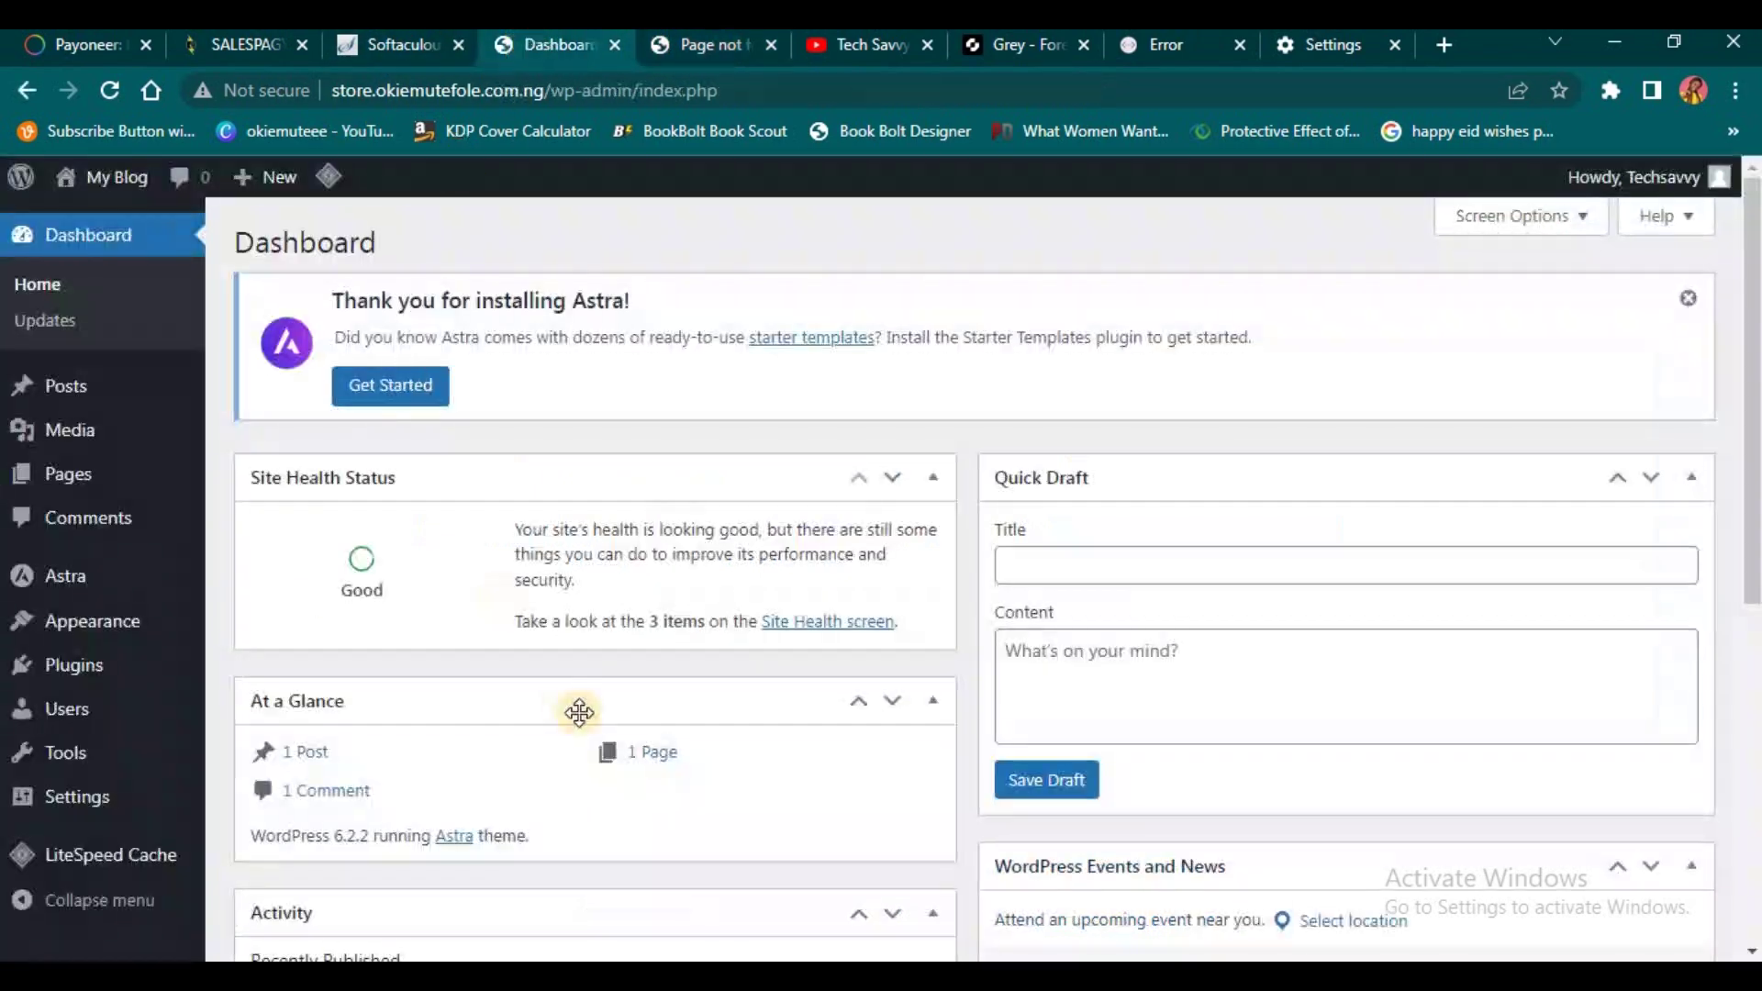
{"action": "scroll", "coordinate": [579, 707], "scroll_direction": "down", "scroll_amount": 2}
{"action": "scroll", "coordinate": [82, 675], "scroll_direction": "down", "scroll_amount": 1}
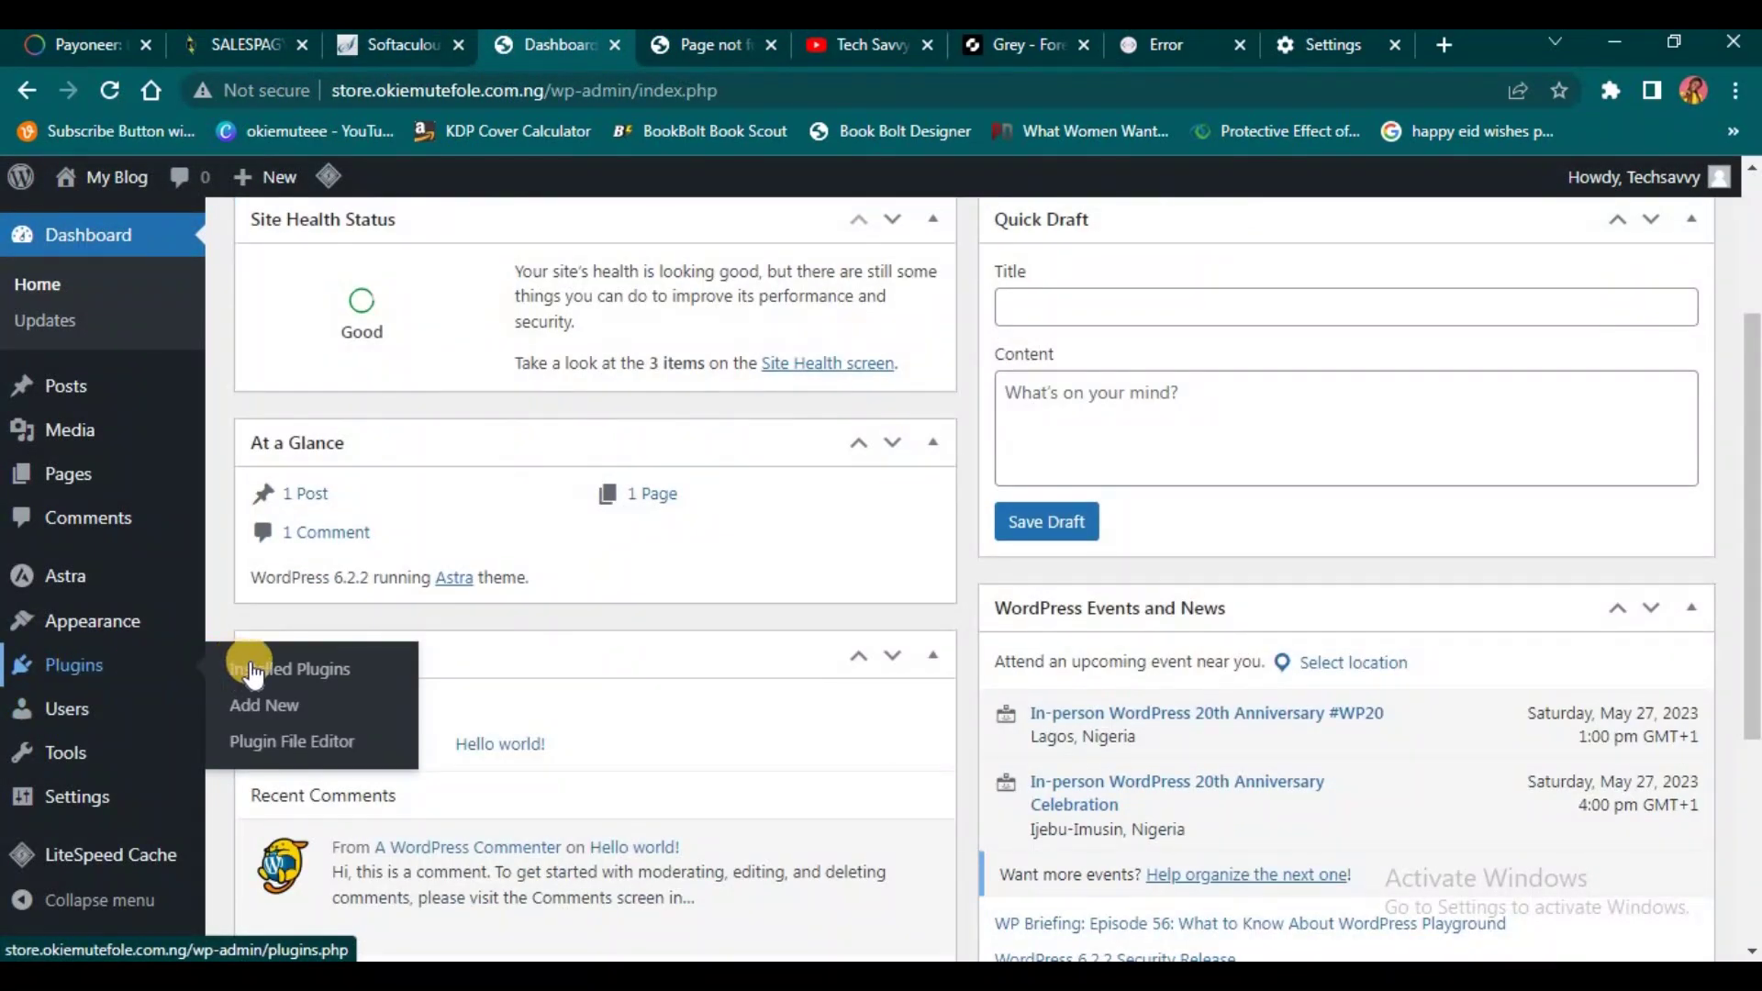
{"action": "mouse_move", "coordinate": [95, 681]}
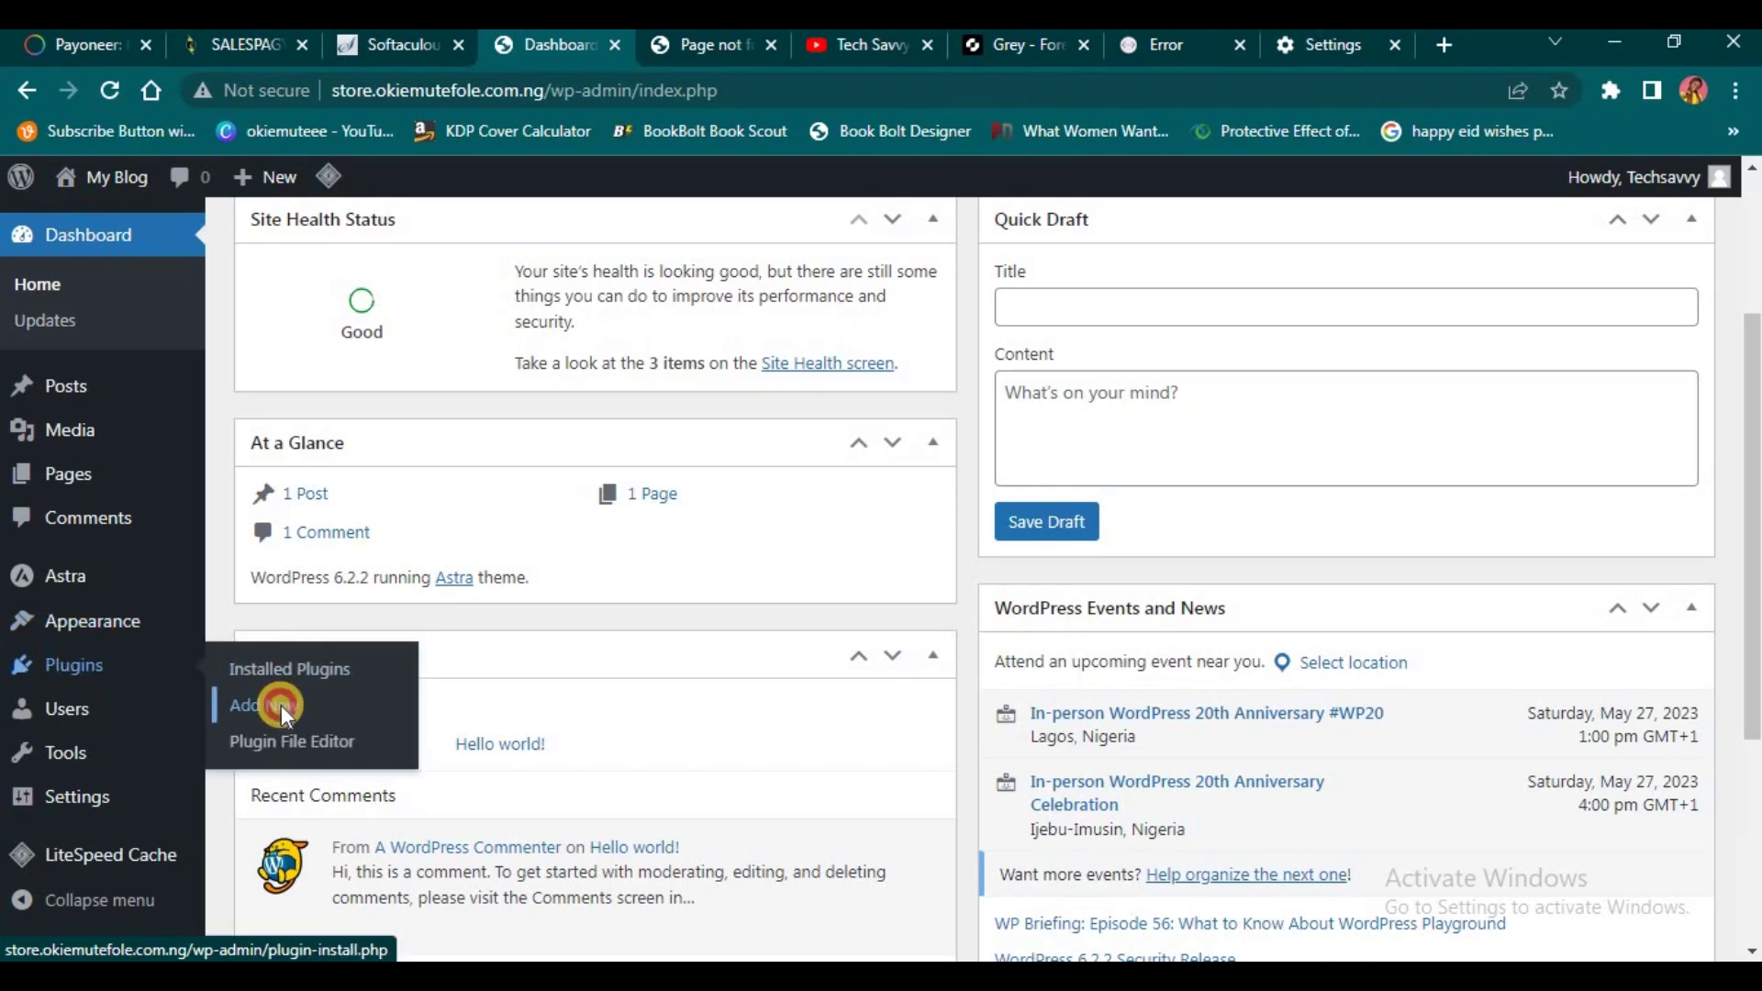
{"action": "left_click", "coordinate": [283, 705]}
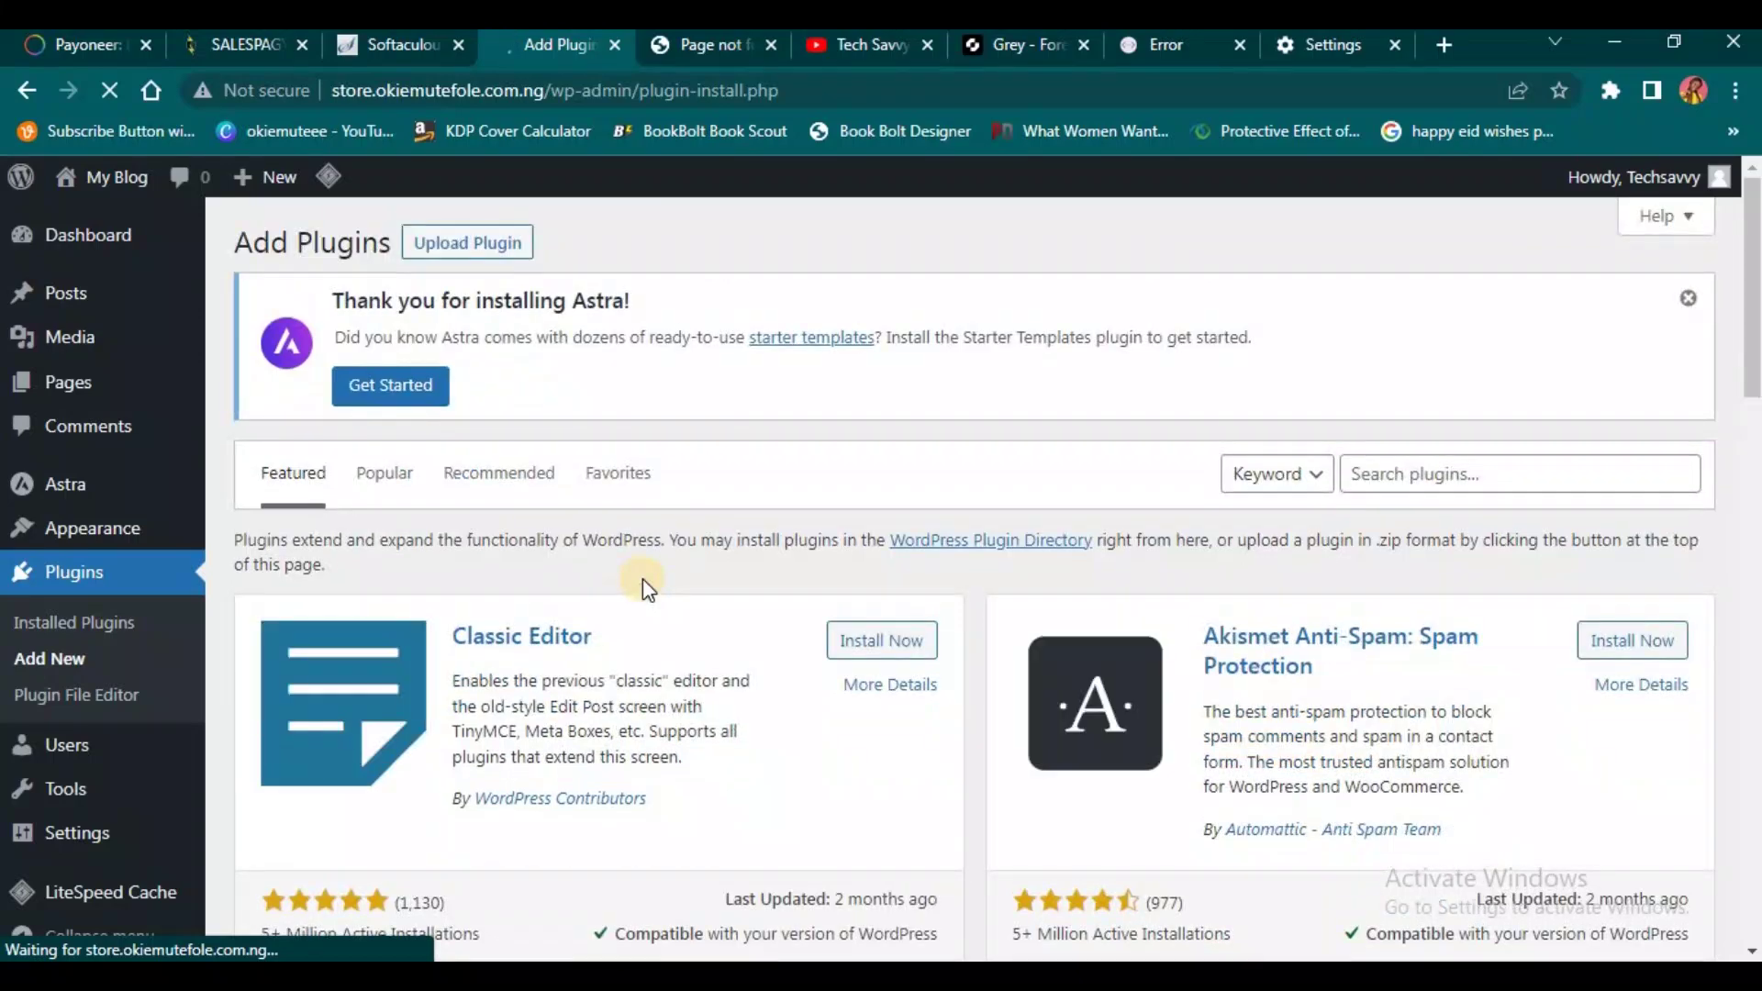
{"action": "scroll", "coordinate": [716, 629], "scroll_direction": "down", "scroll_amount": 2}
{"action": "scroll", "coordinate": [734, 631], "scroll_direction": "up", "scroll_amount": 2}
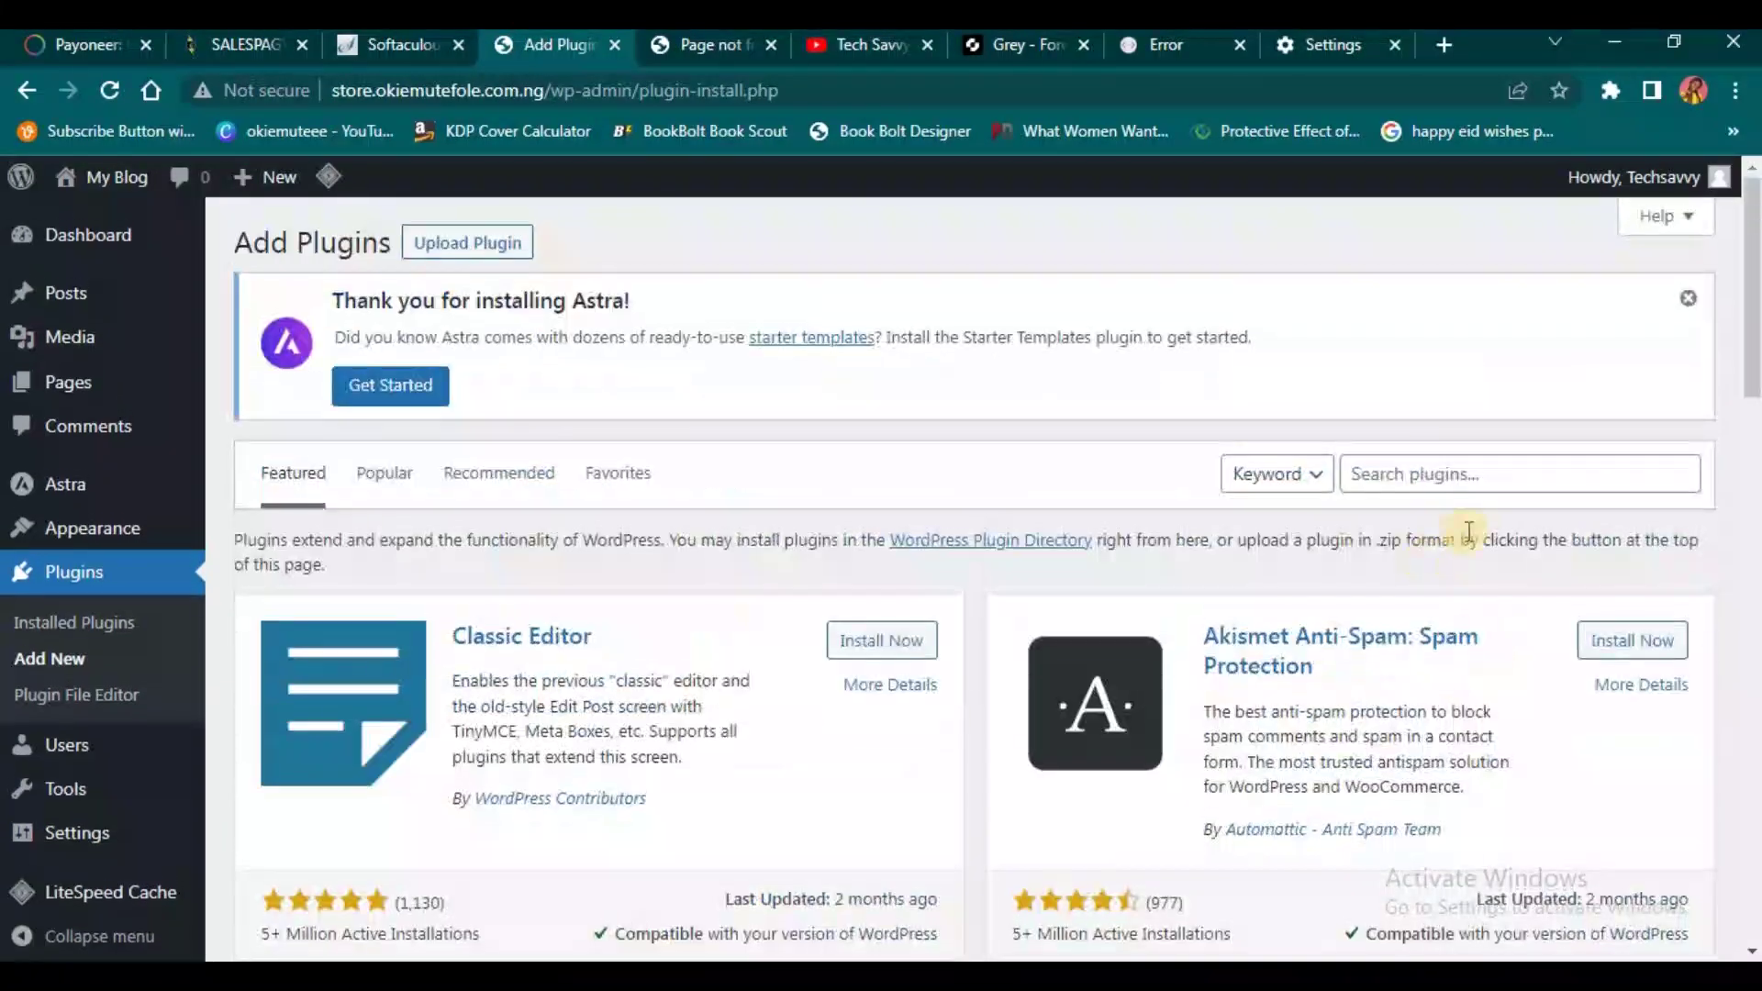
Step: Search the plugin directory for "footer credit remover"
{"action": "left_click", "coordinate": [1436, 470]}
{"action": "type", "text": "f"}
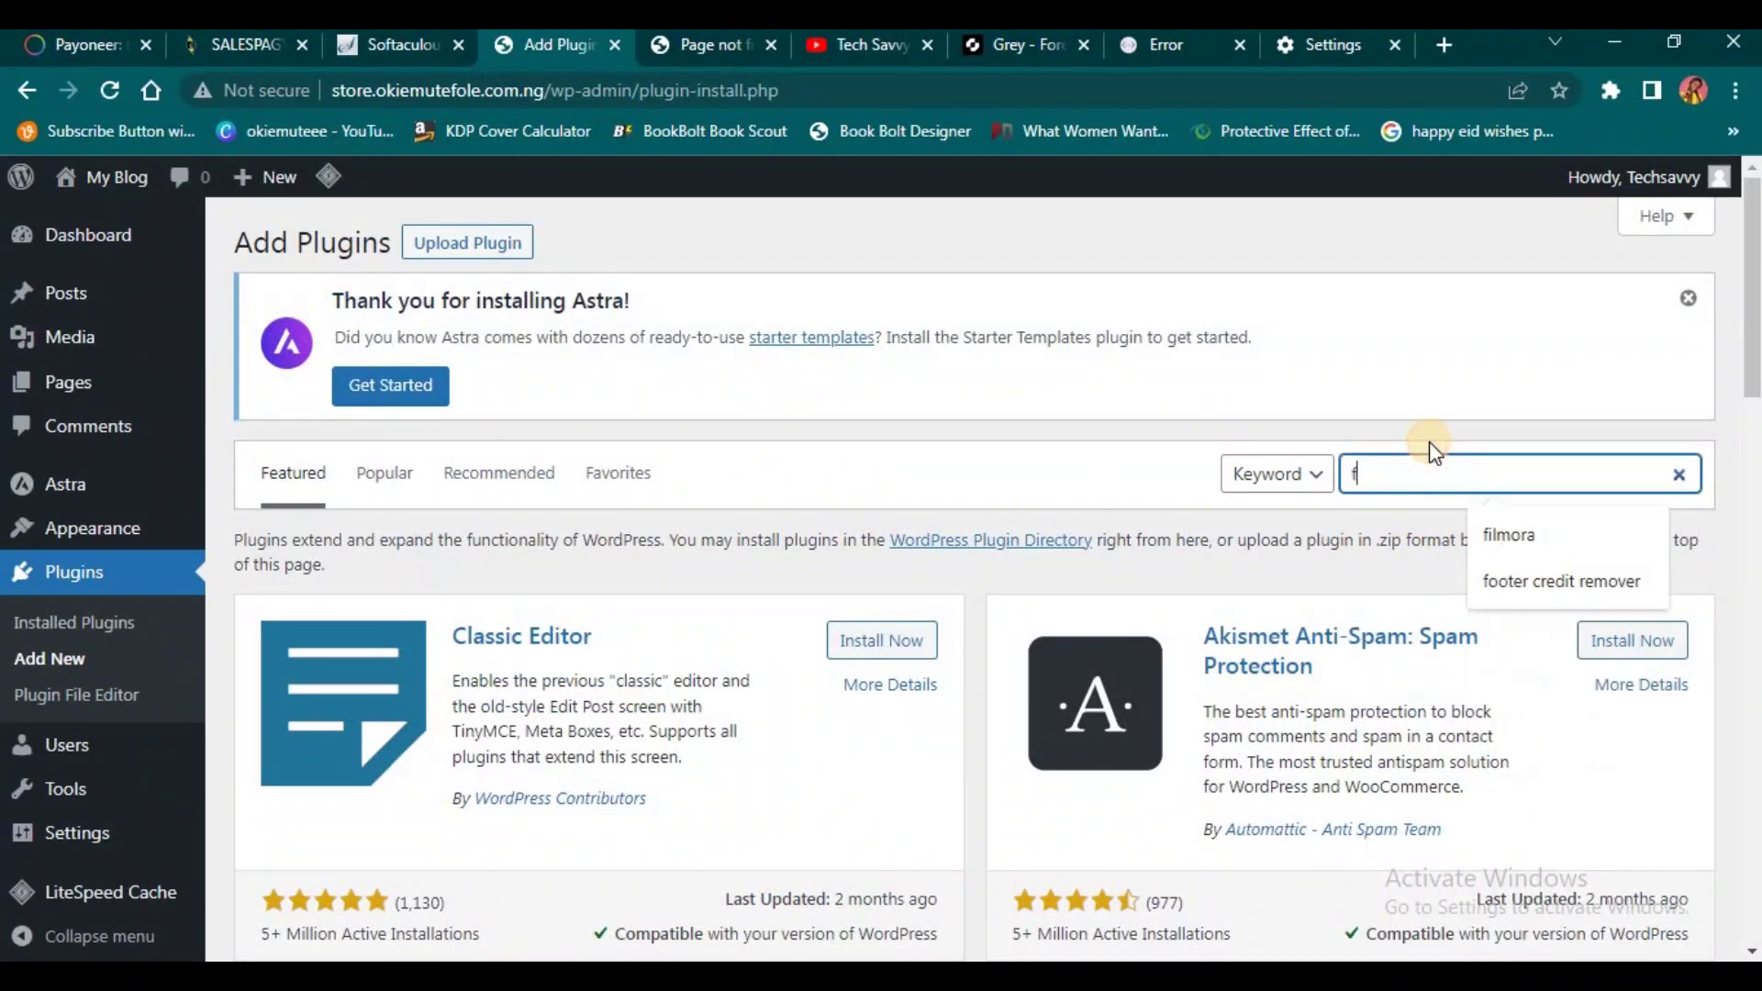
{"action": "type", "text": "ooter "}
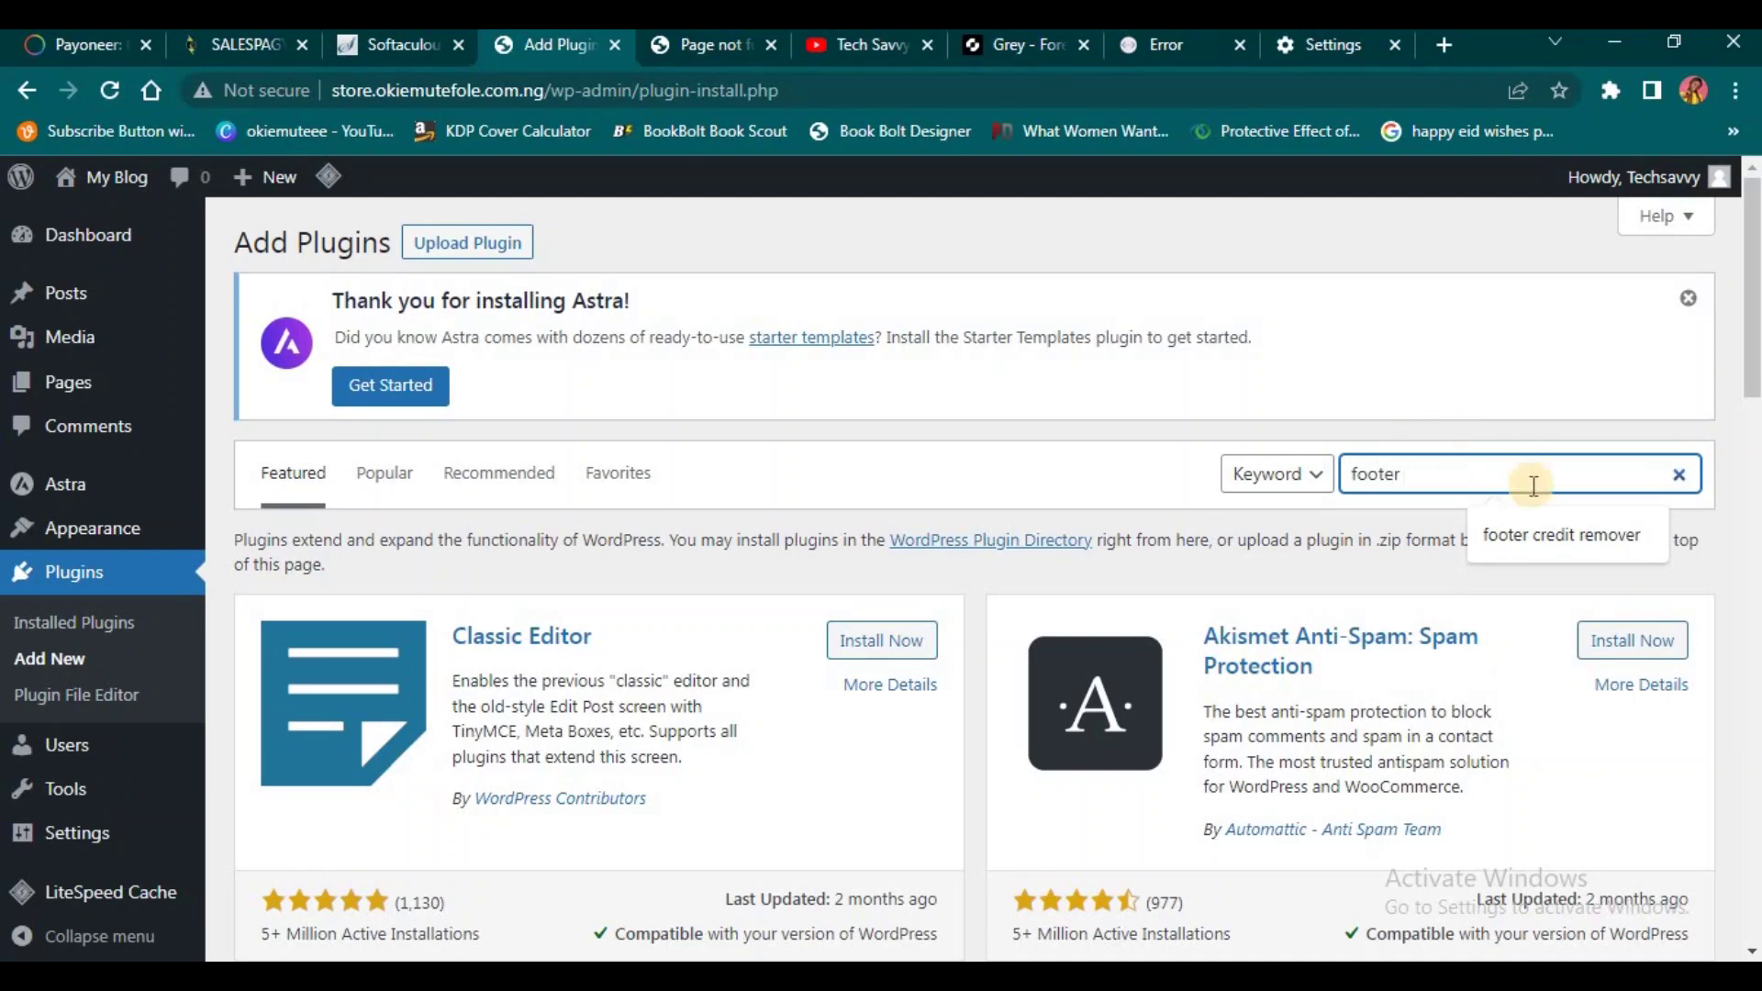
{"action": "type", "text": "cr"}
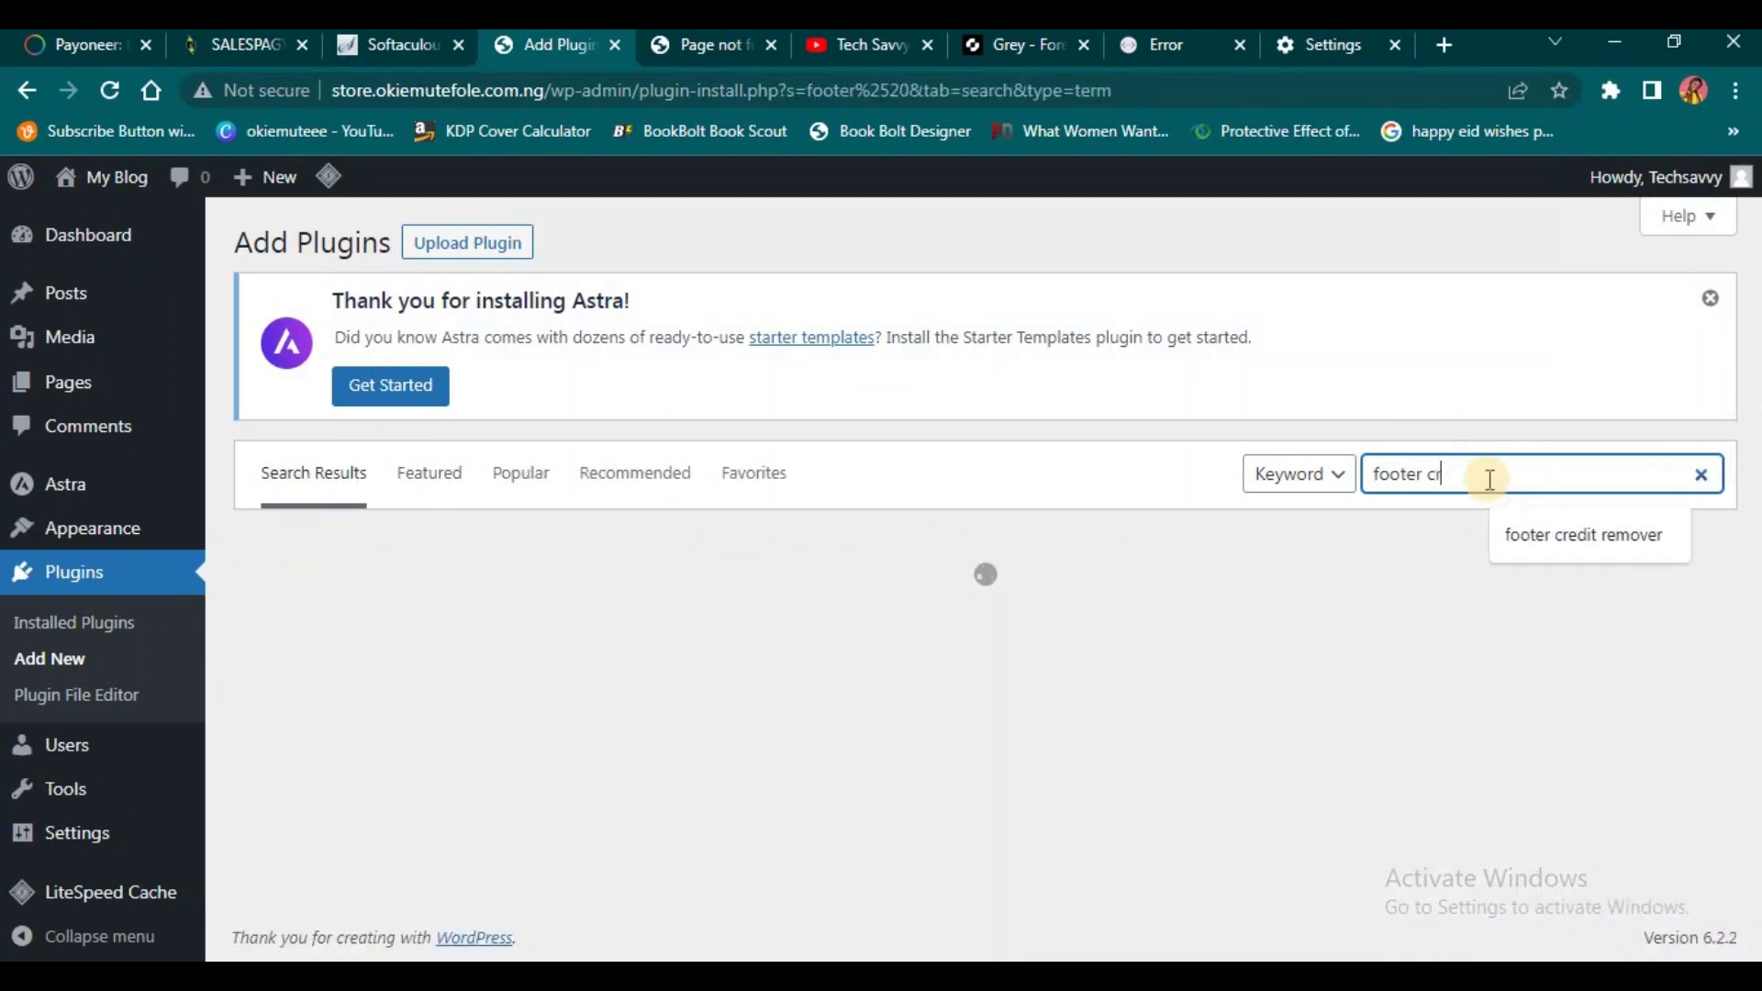
{"action": "type", "text": "edit remover"}
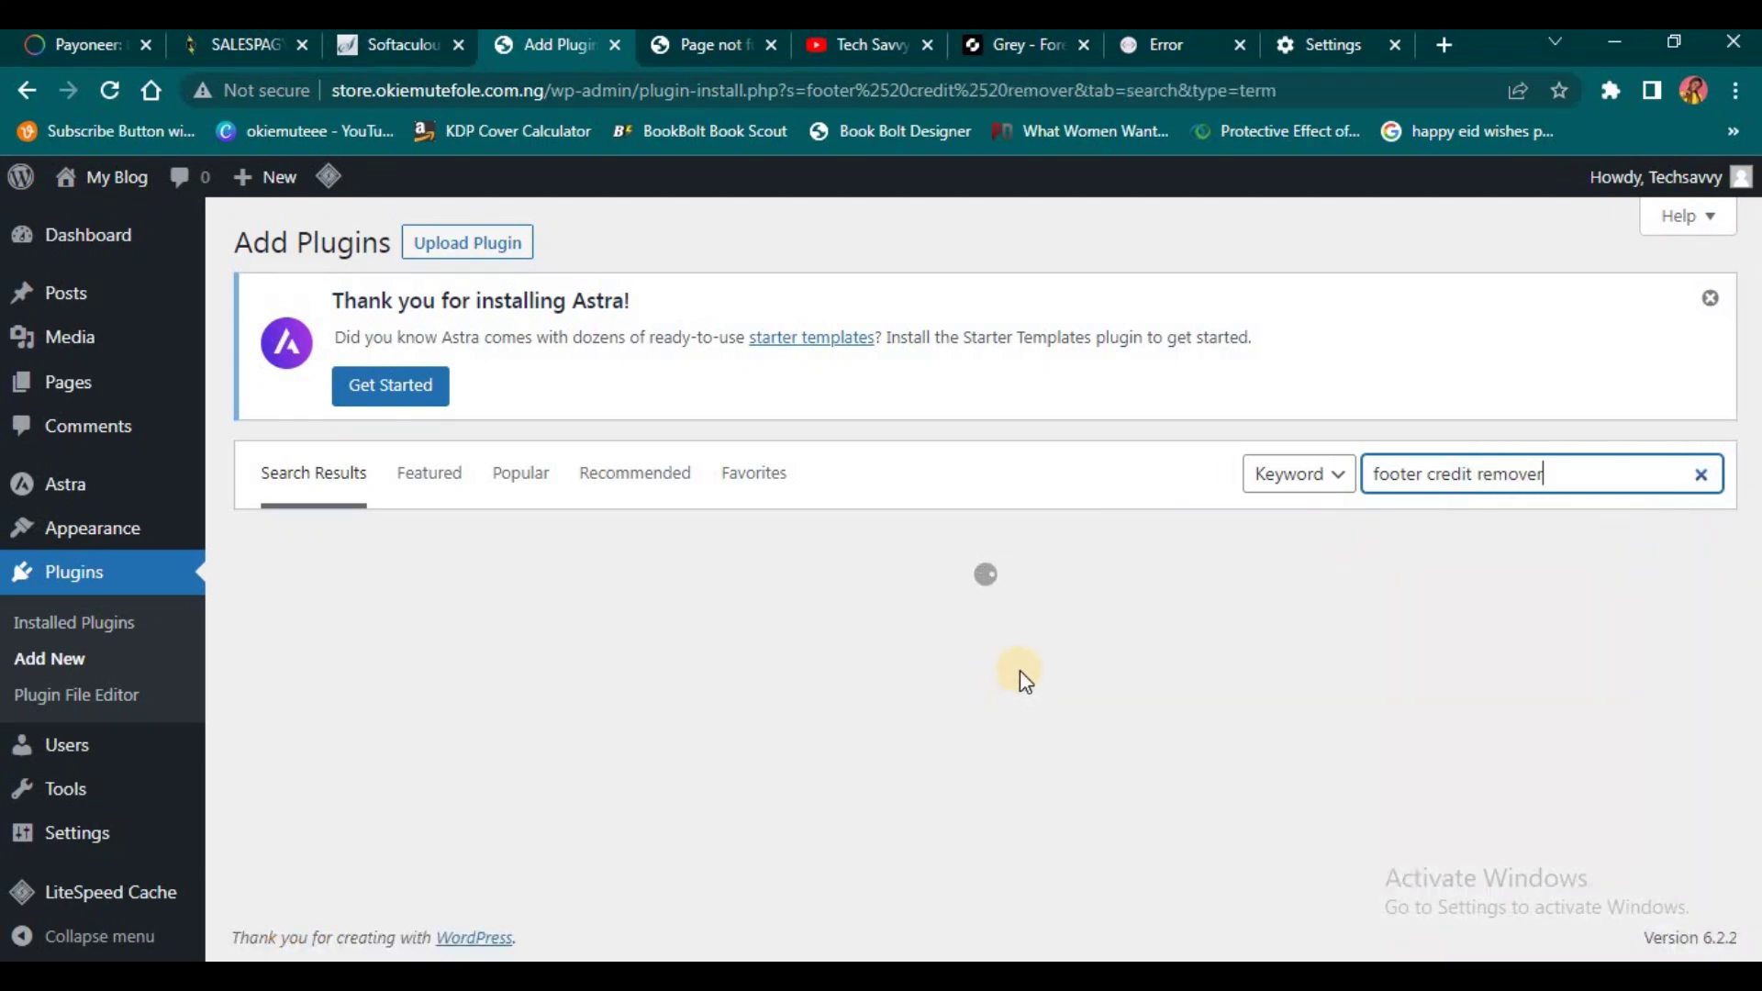
{"action": "scroll", "coordinate": [808, 588], "scroll_direction": "down", "scroll_amount": 1}
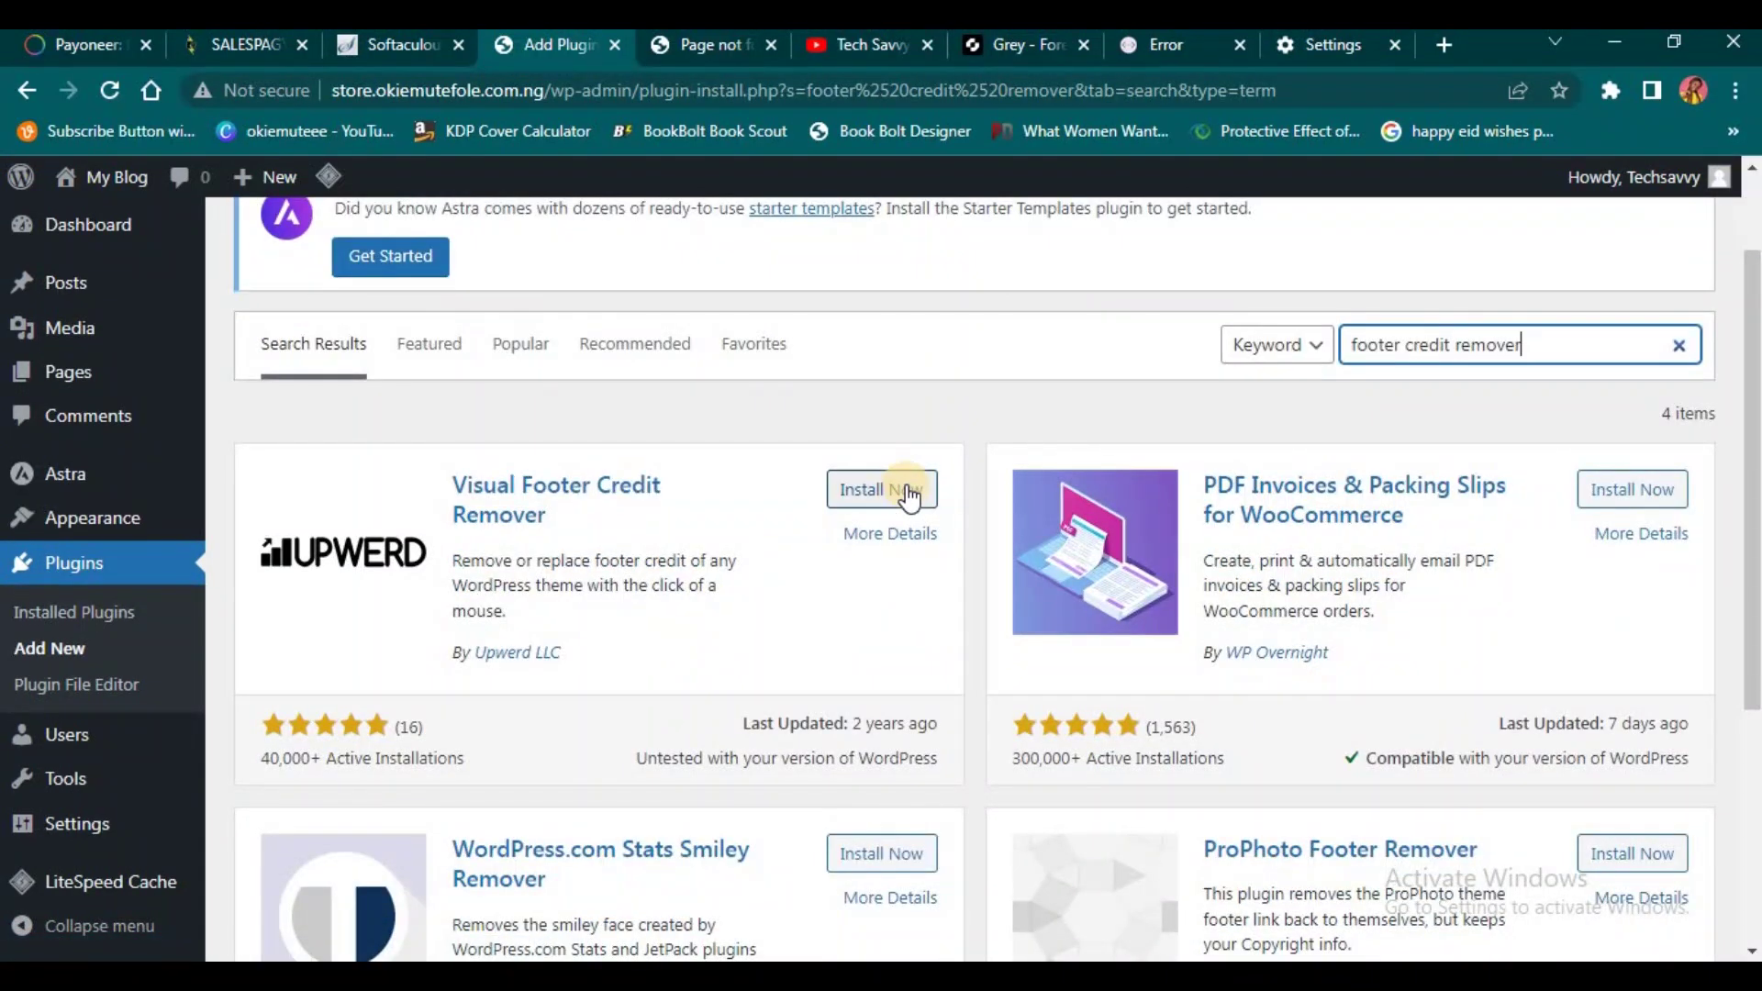
Step: Install and activate the Visual Footer Credit Remover plugin by Upwerd LLC
{"action": "left_click", "coordinate": [863, 496]}
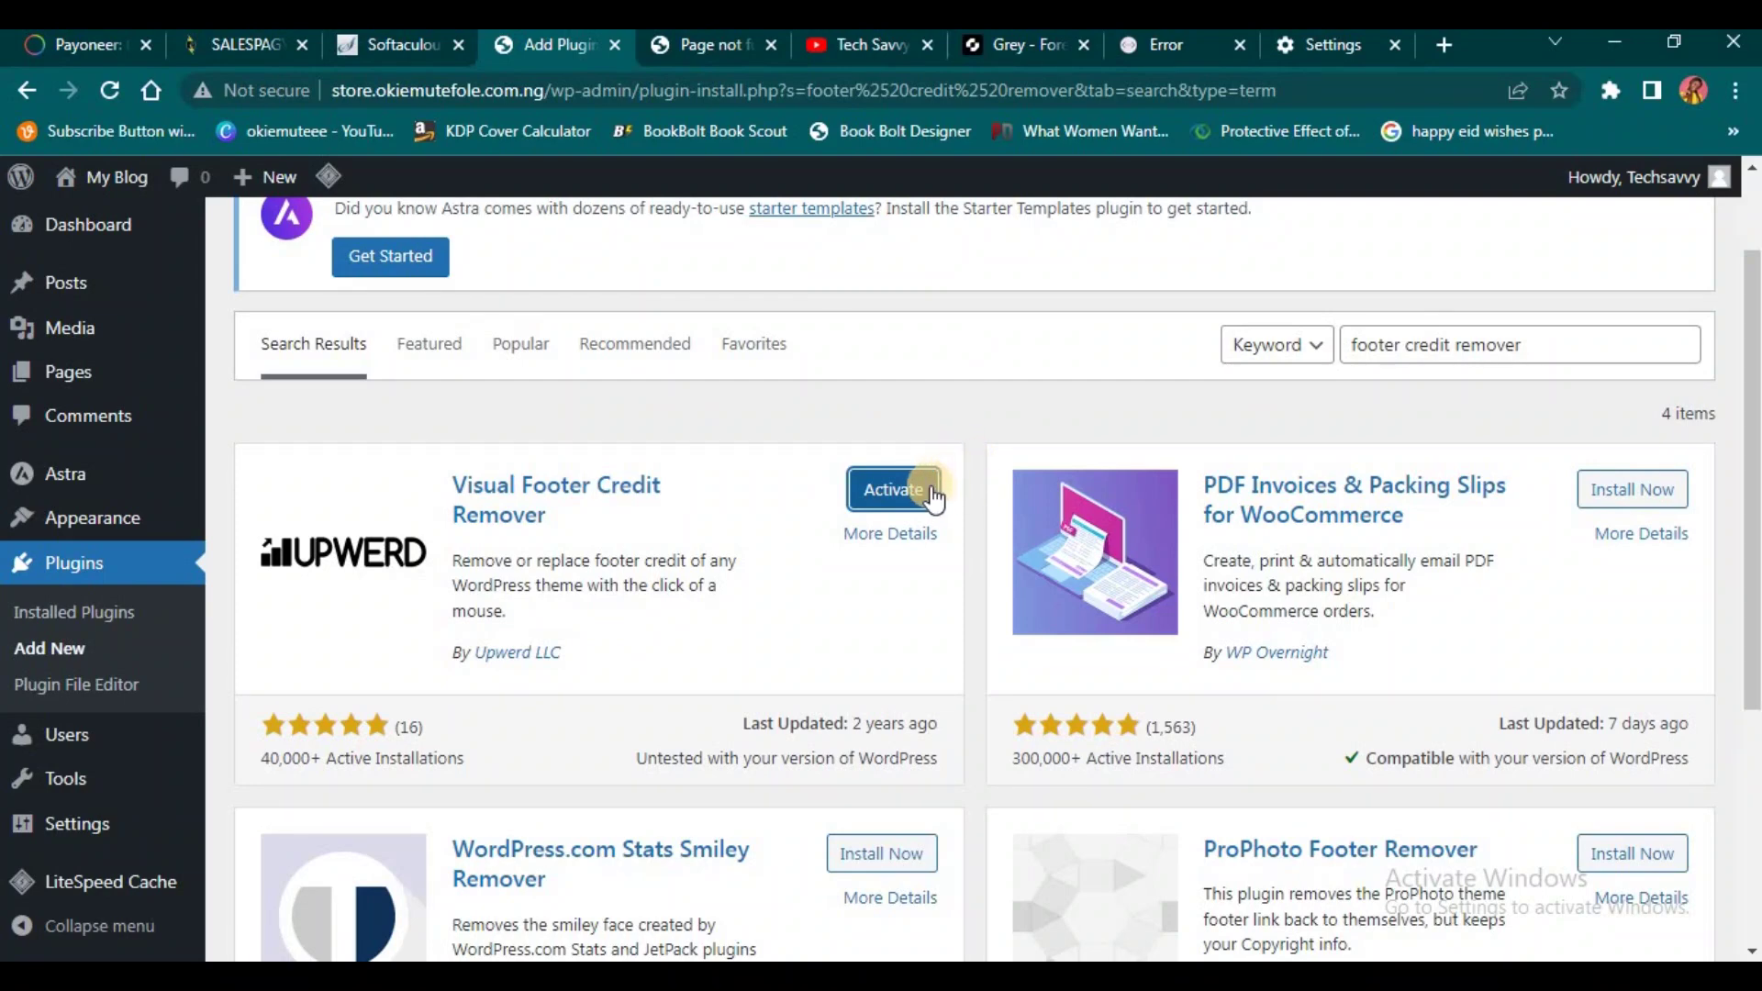
{"action": "left_click", "coordinate": [884, 494]}
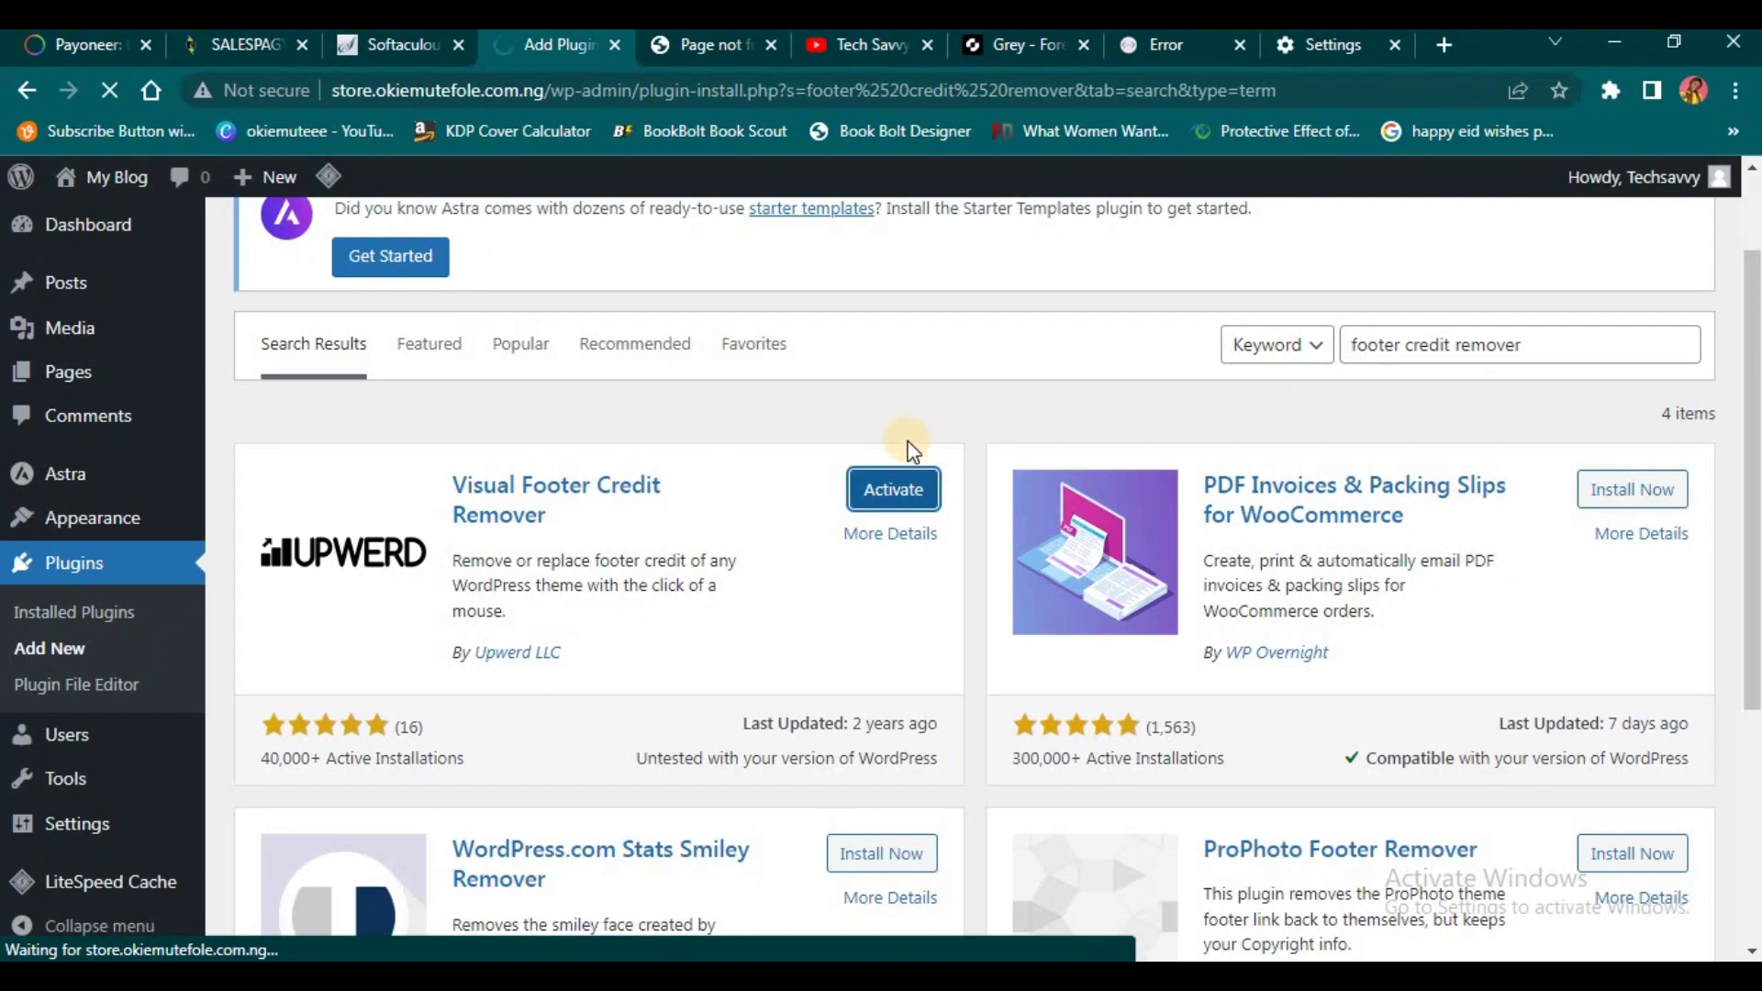
Step: Open the Visual Editor of Visual Footer Credit Remover and select the copyright line in the page footer as the element to edit
{"action": "scroll", "coordinate": [708, 554], "scroll_direction": "down", "scroll_amount": 3}
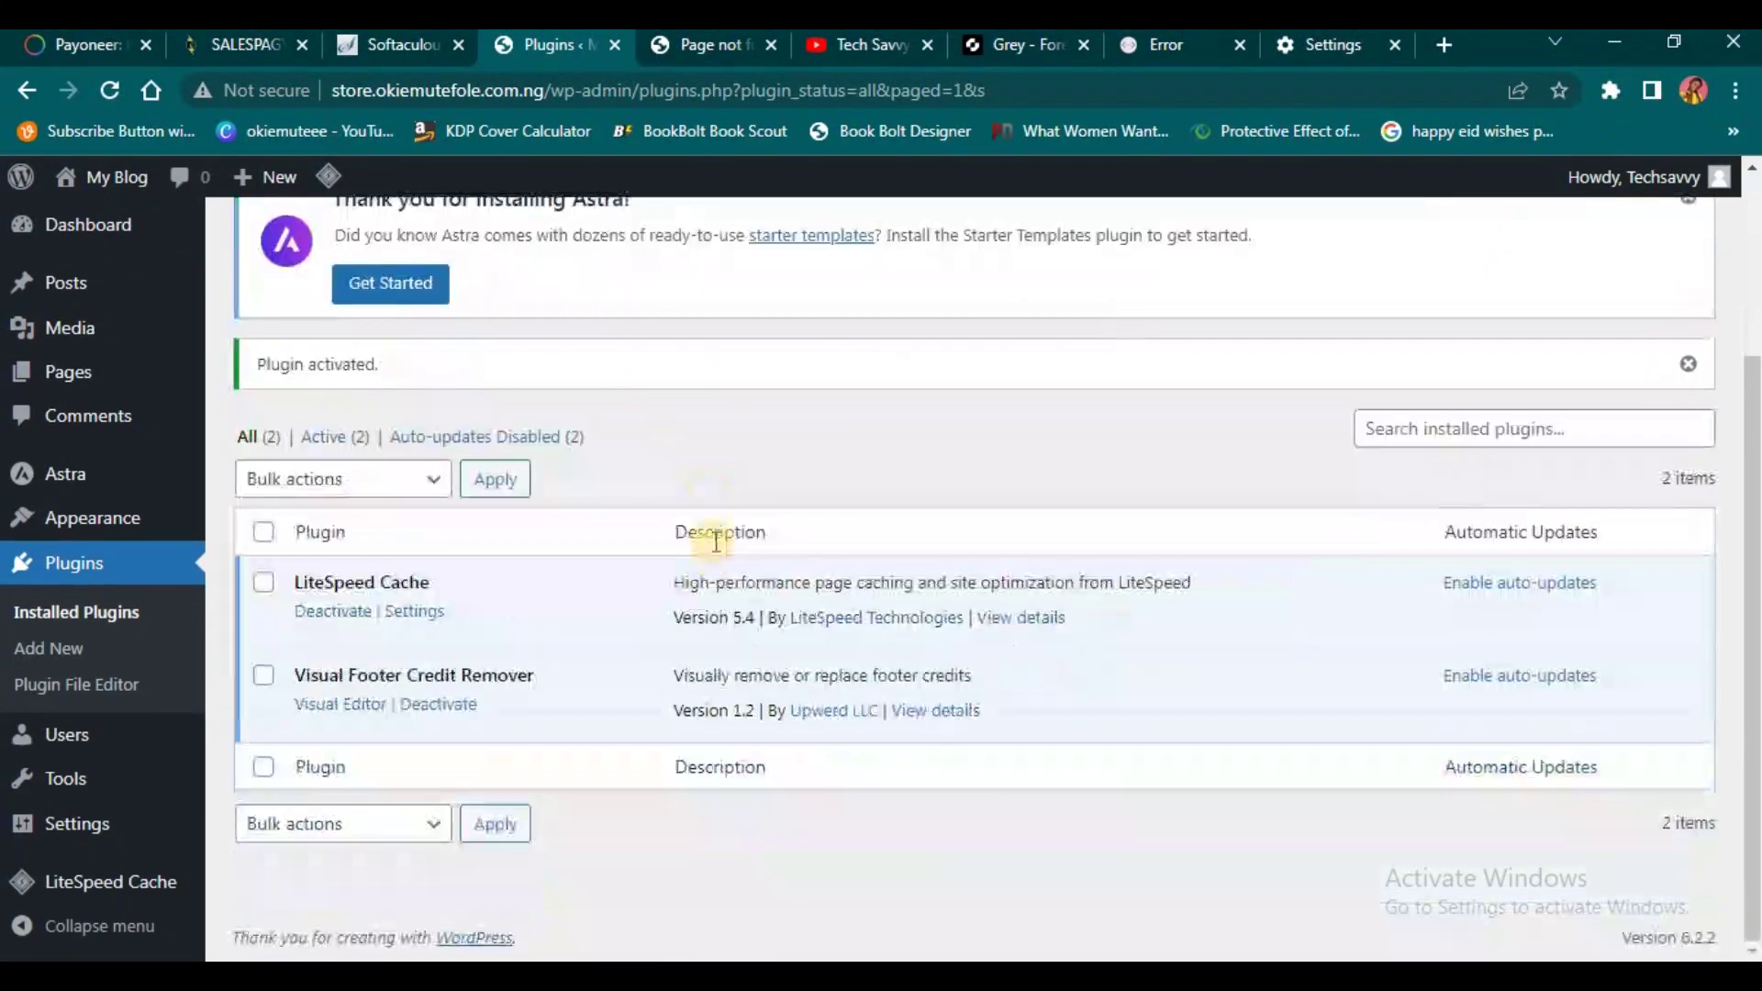
{"action": "left_click", "coordinate": [355, 716]}
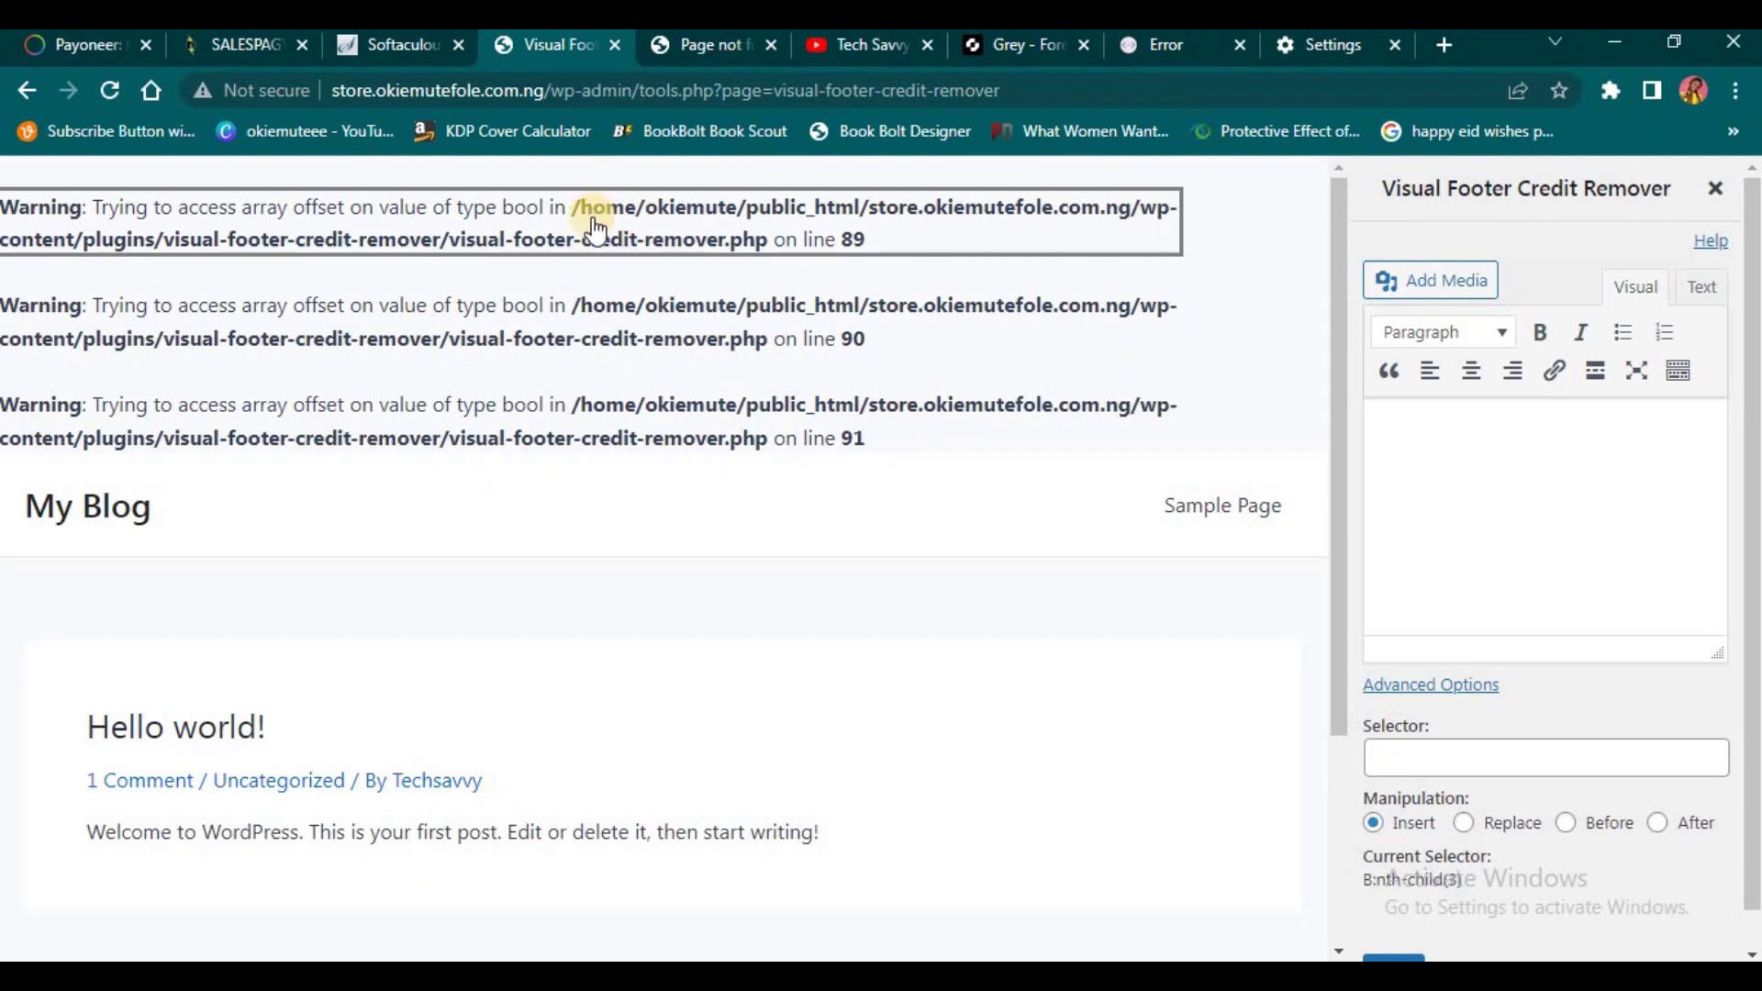
{"action": "scroll", "coordinate": [603, 472], "scroll_direction": "down", "scroll_amount": 3}
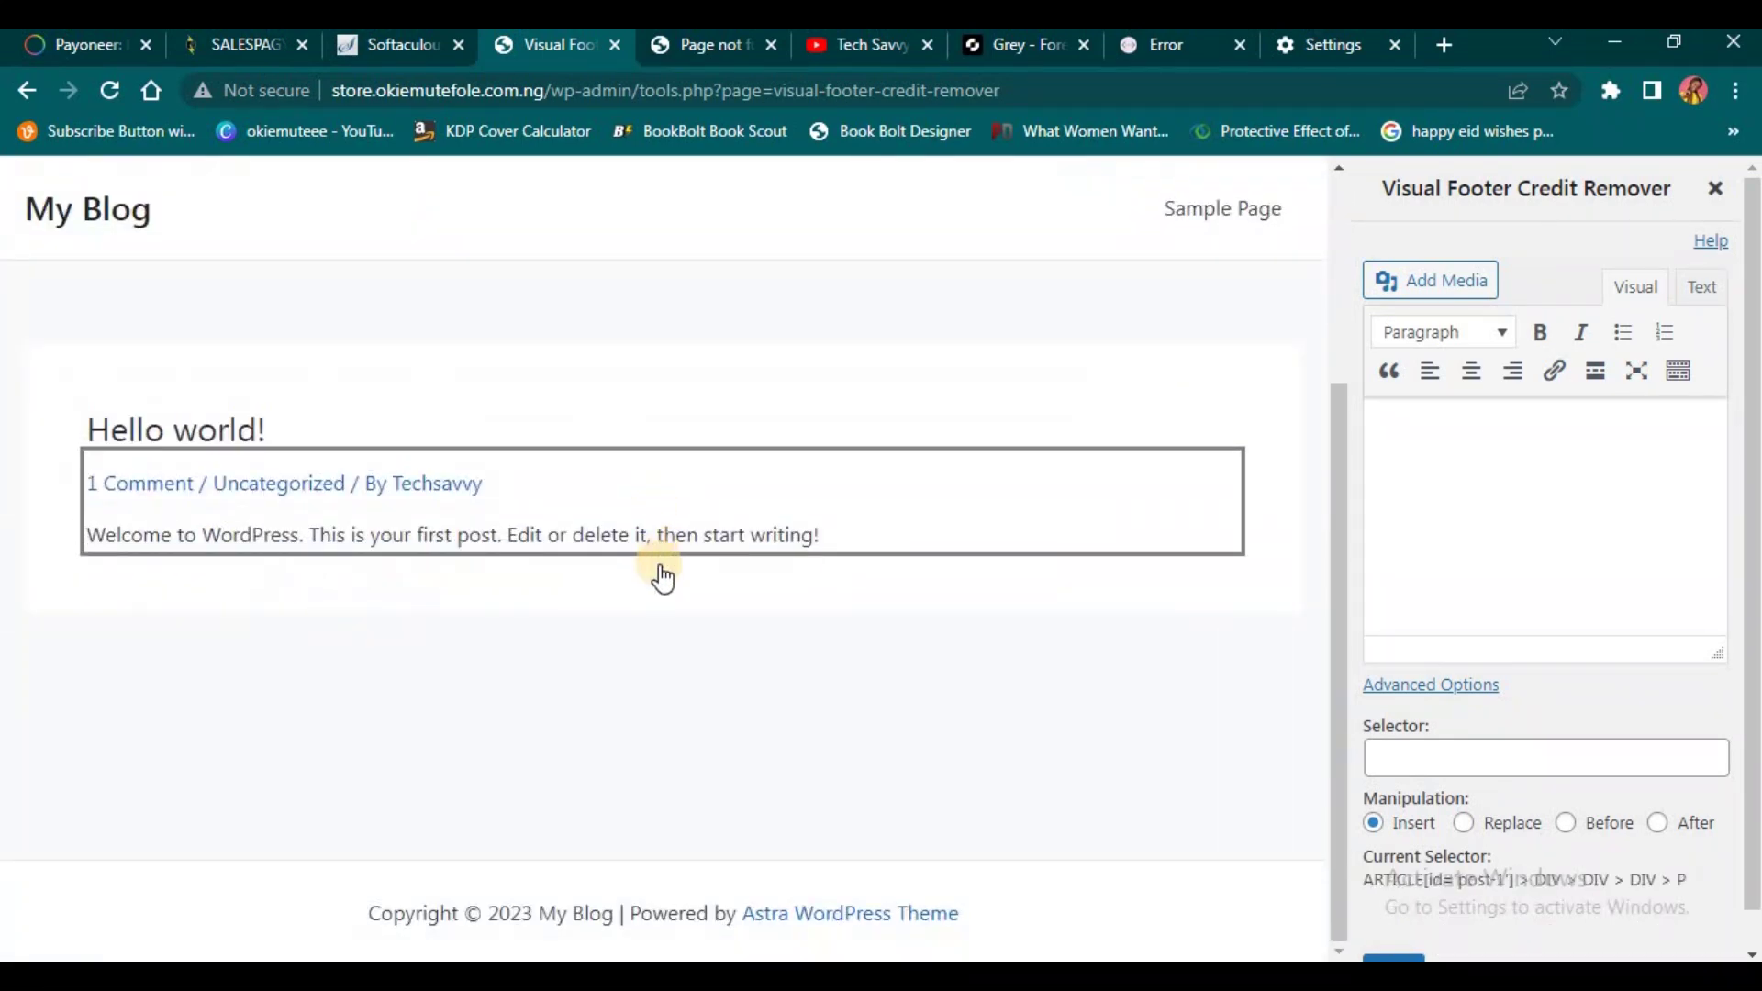
{"action": "left_click", "coordinate": [648, 927]}
{"action": "left_click", "coordinate": [1413, 465]}
Step: Copy the full copyright line from the live page's footer and paste it into the plugin's replacement text editor
{"action": "left_click", "coordinate": [664, 42]}
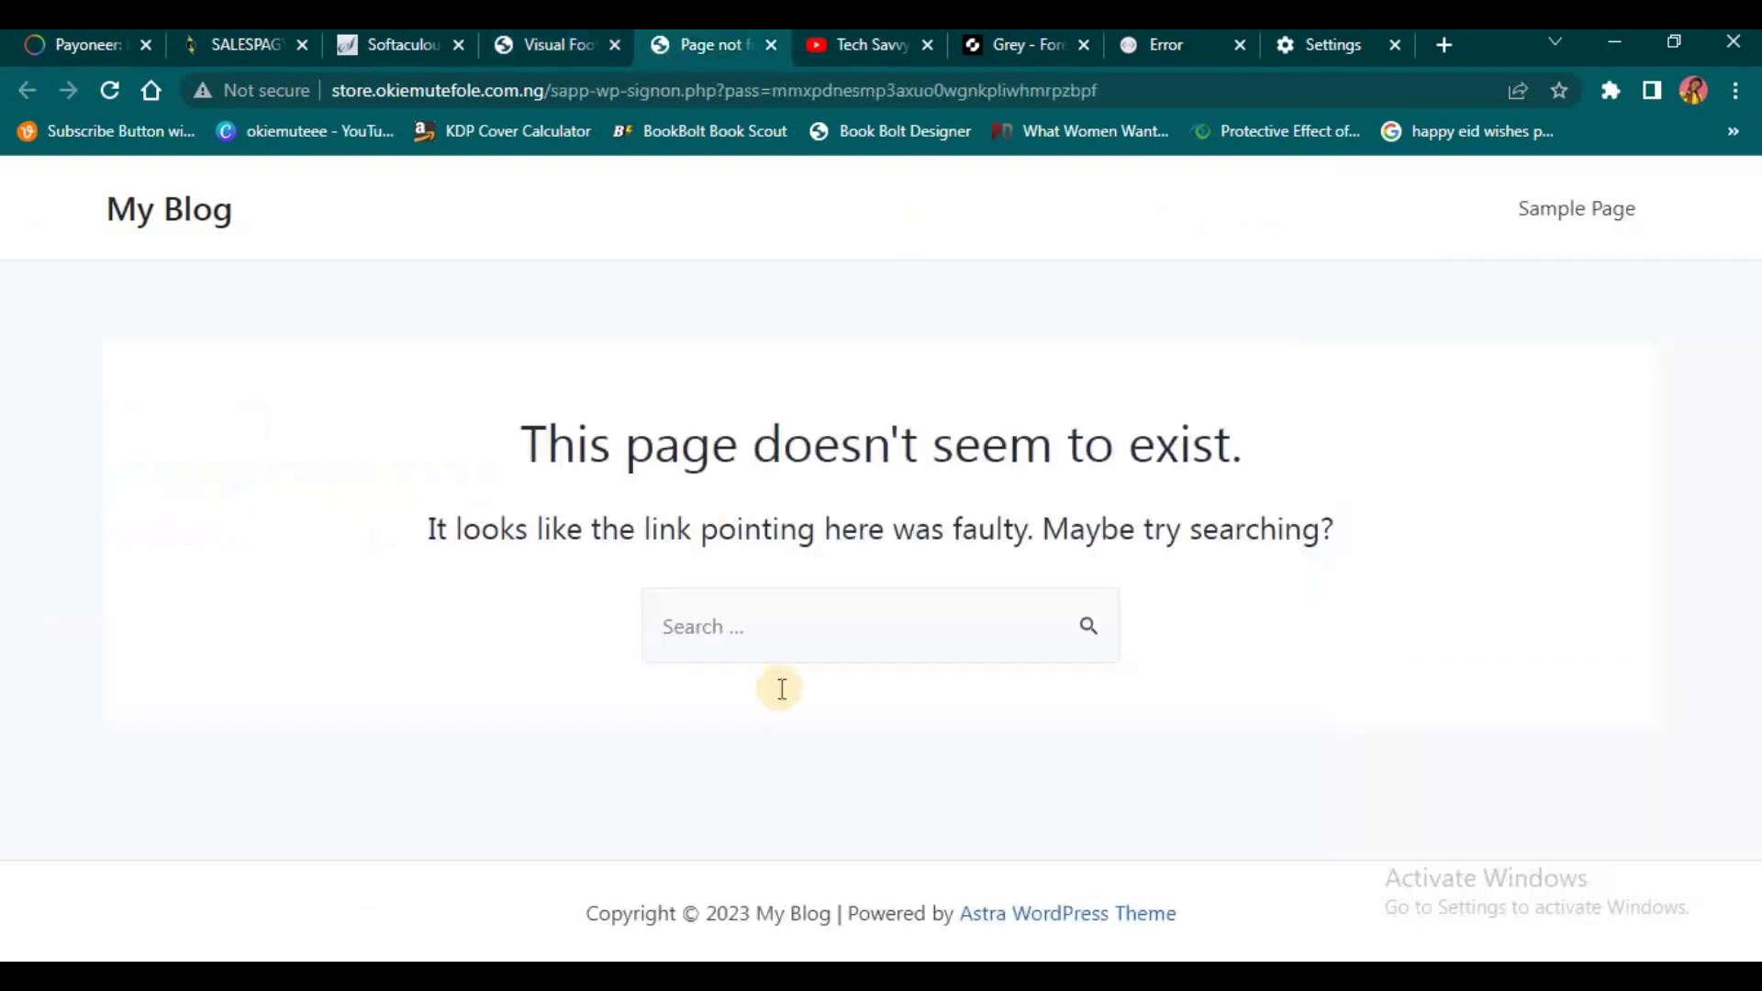
{"action": "left_click_drag", "start_coordinate": [591, 920], "coordinate": [1196, 933]}
{"action": "key", "text": "ctrl+c"}
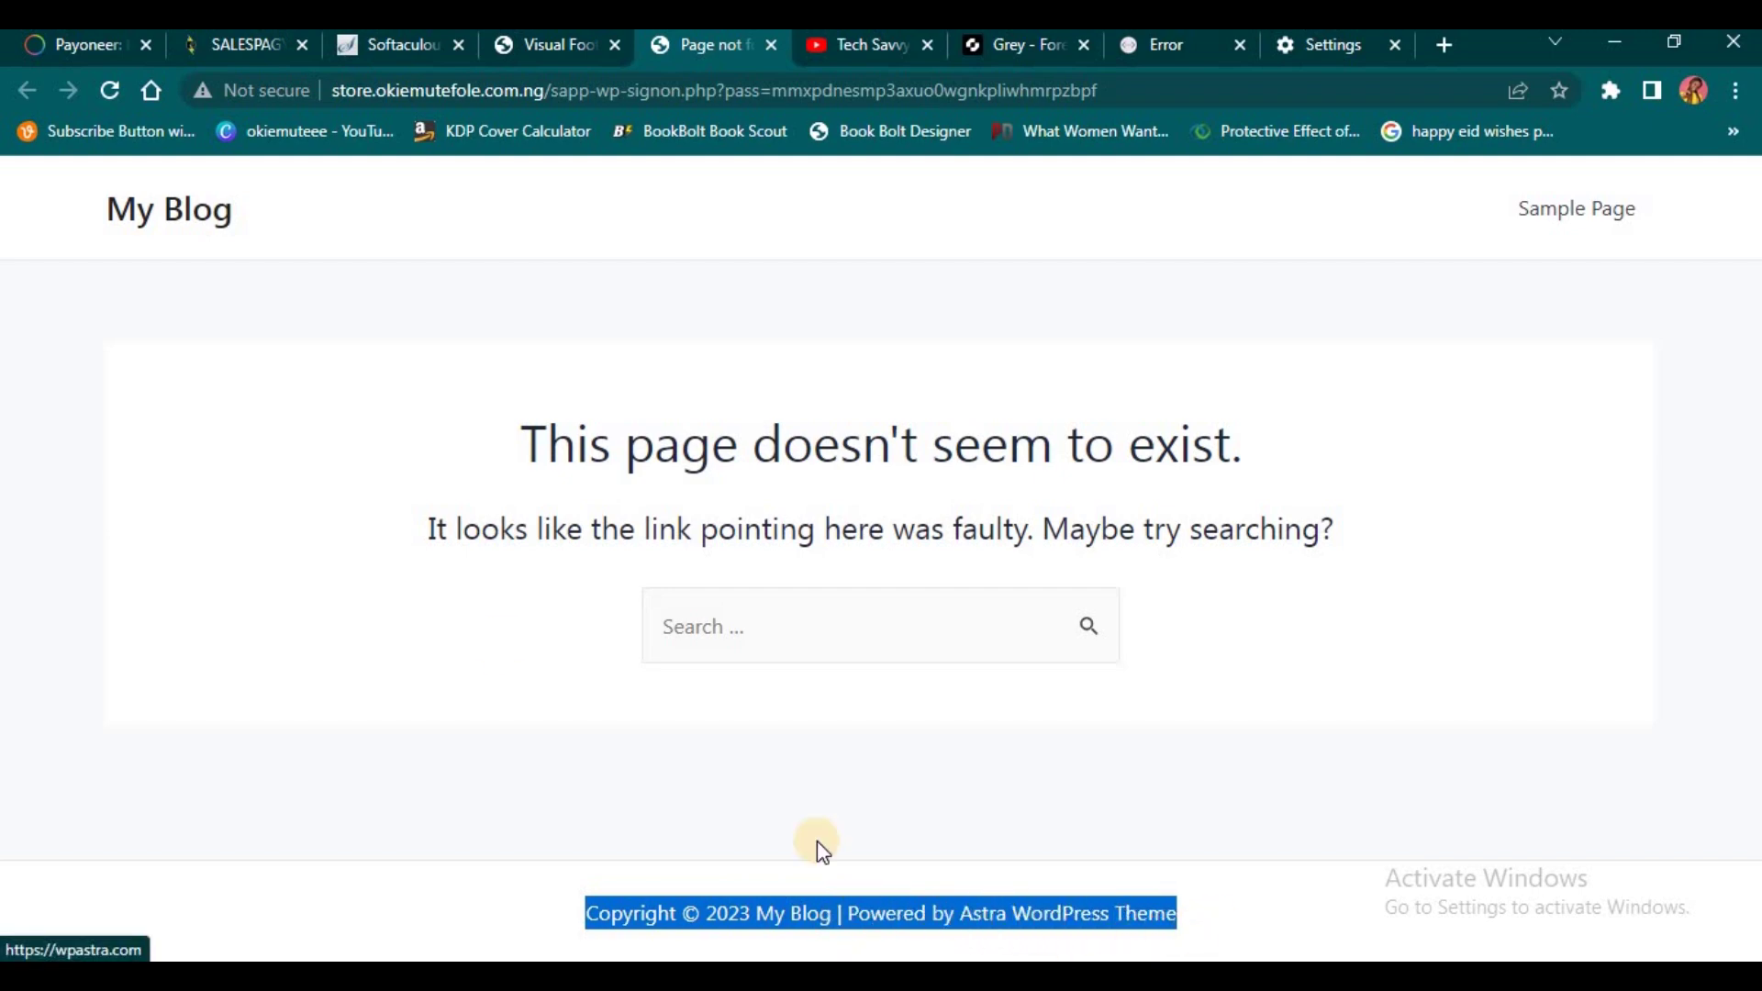
{"action": "left_click", "coordinate": [551, 44]}
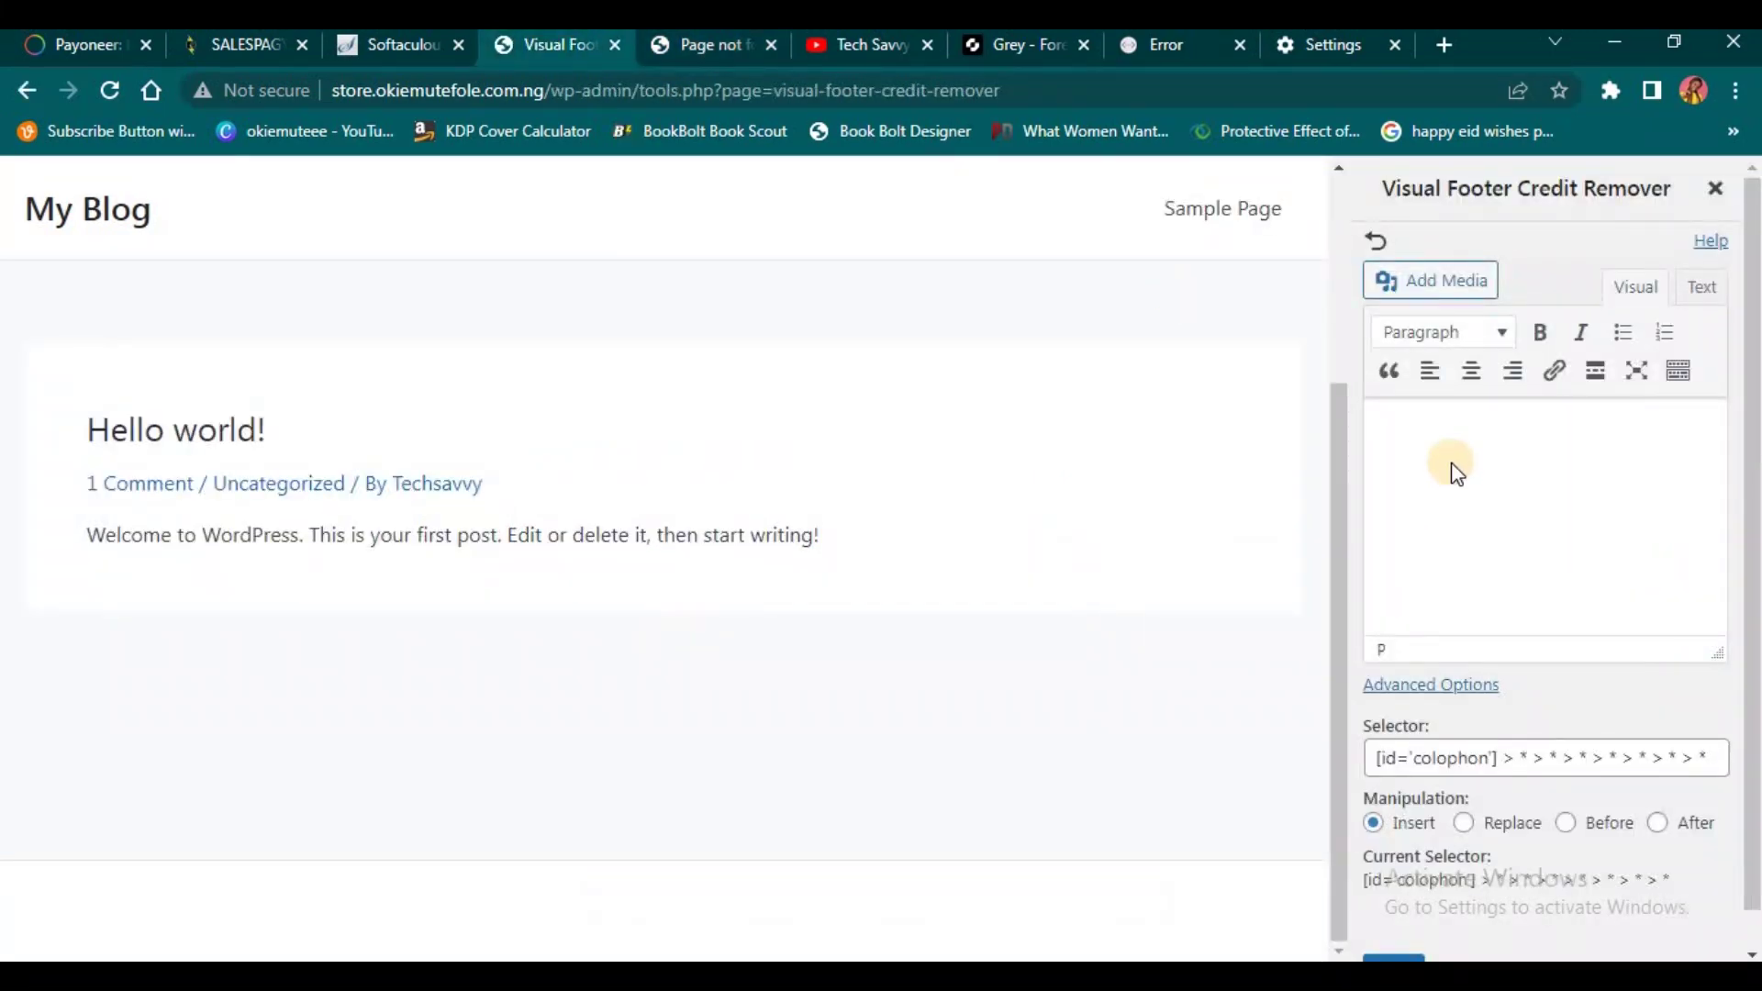
{"action": "key", "text": "ctrl+v"}
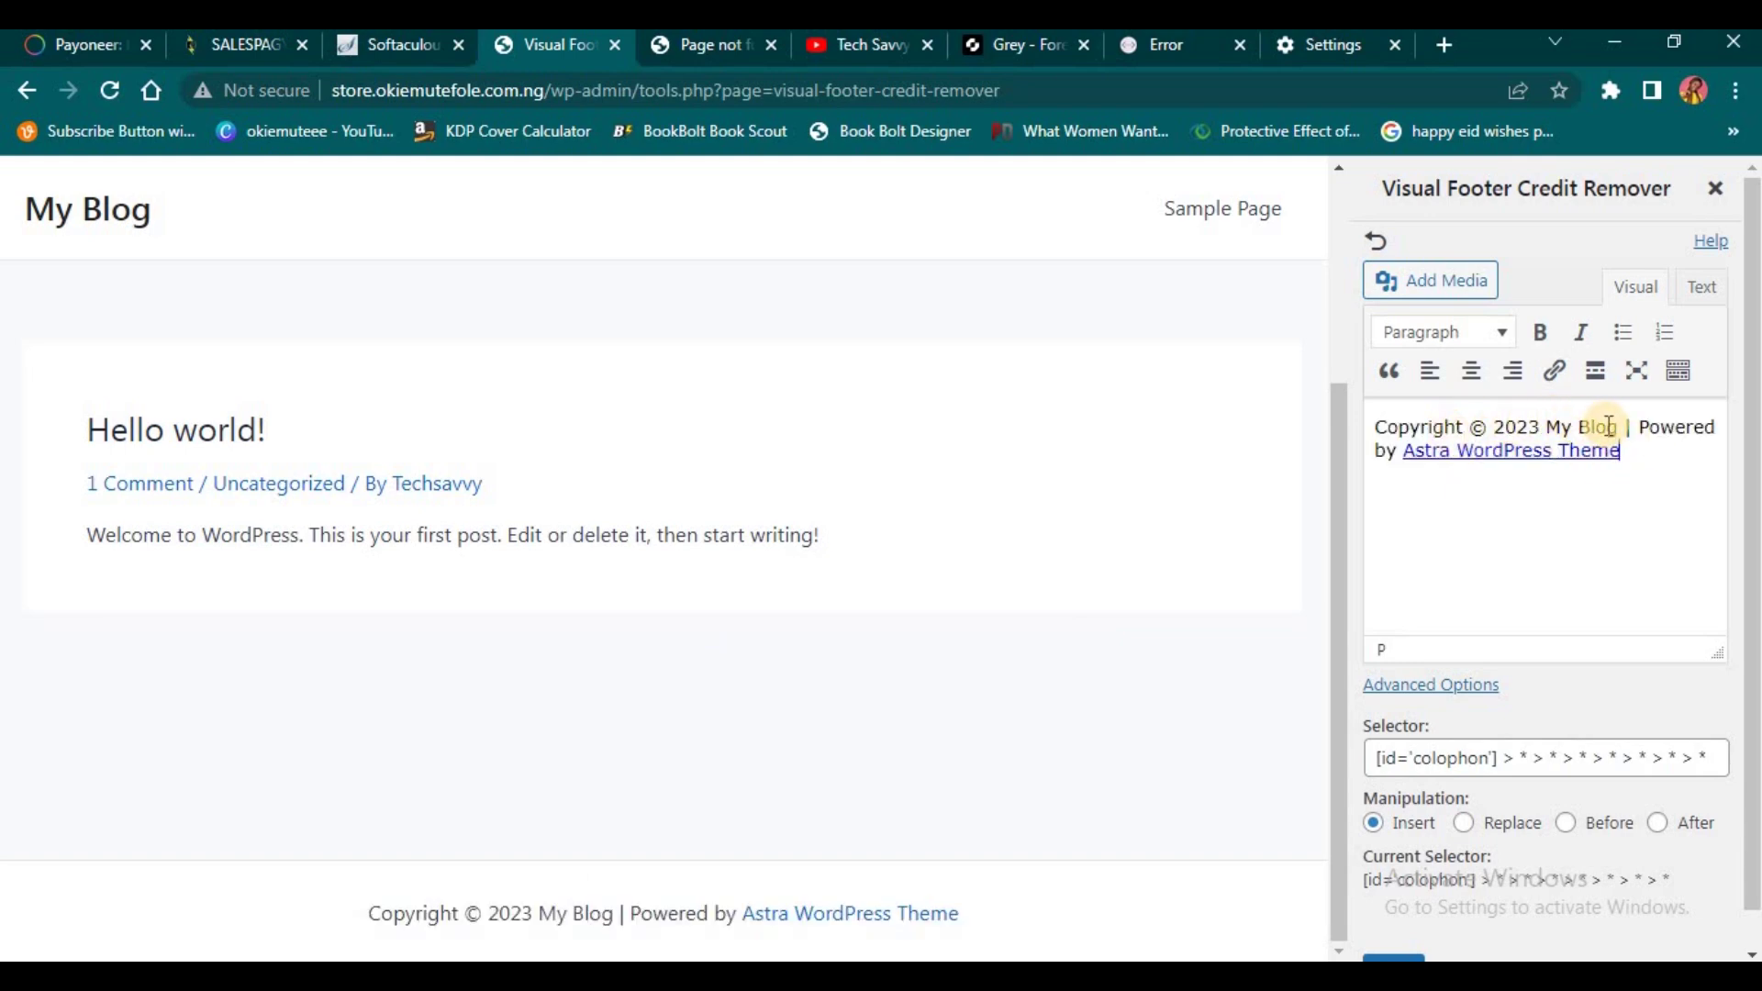
Step: Replace "My Blog" in the footer credit text with "InfoDigest"
{"action": "left_click_drag", "start_coordinate": [1615, 427], "coordinate": [1540, 429]}
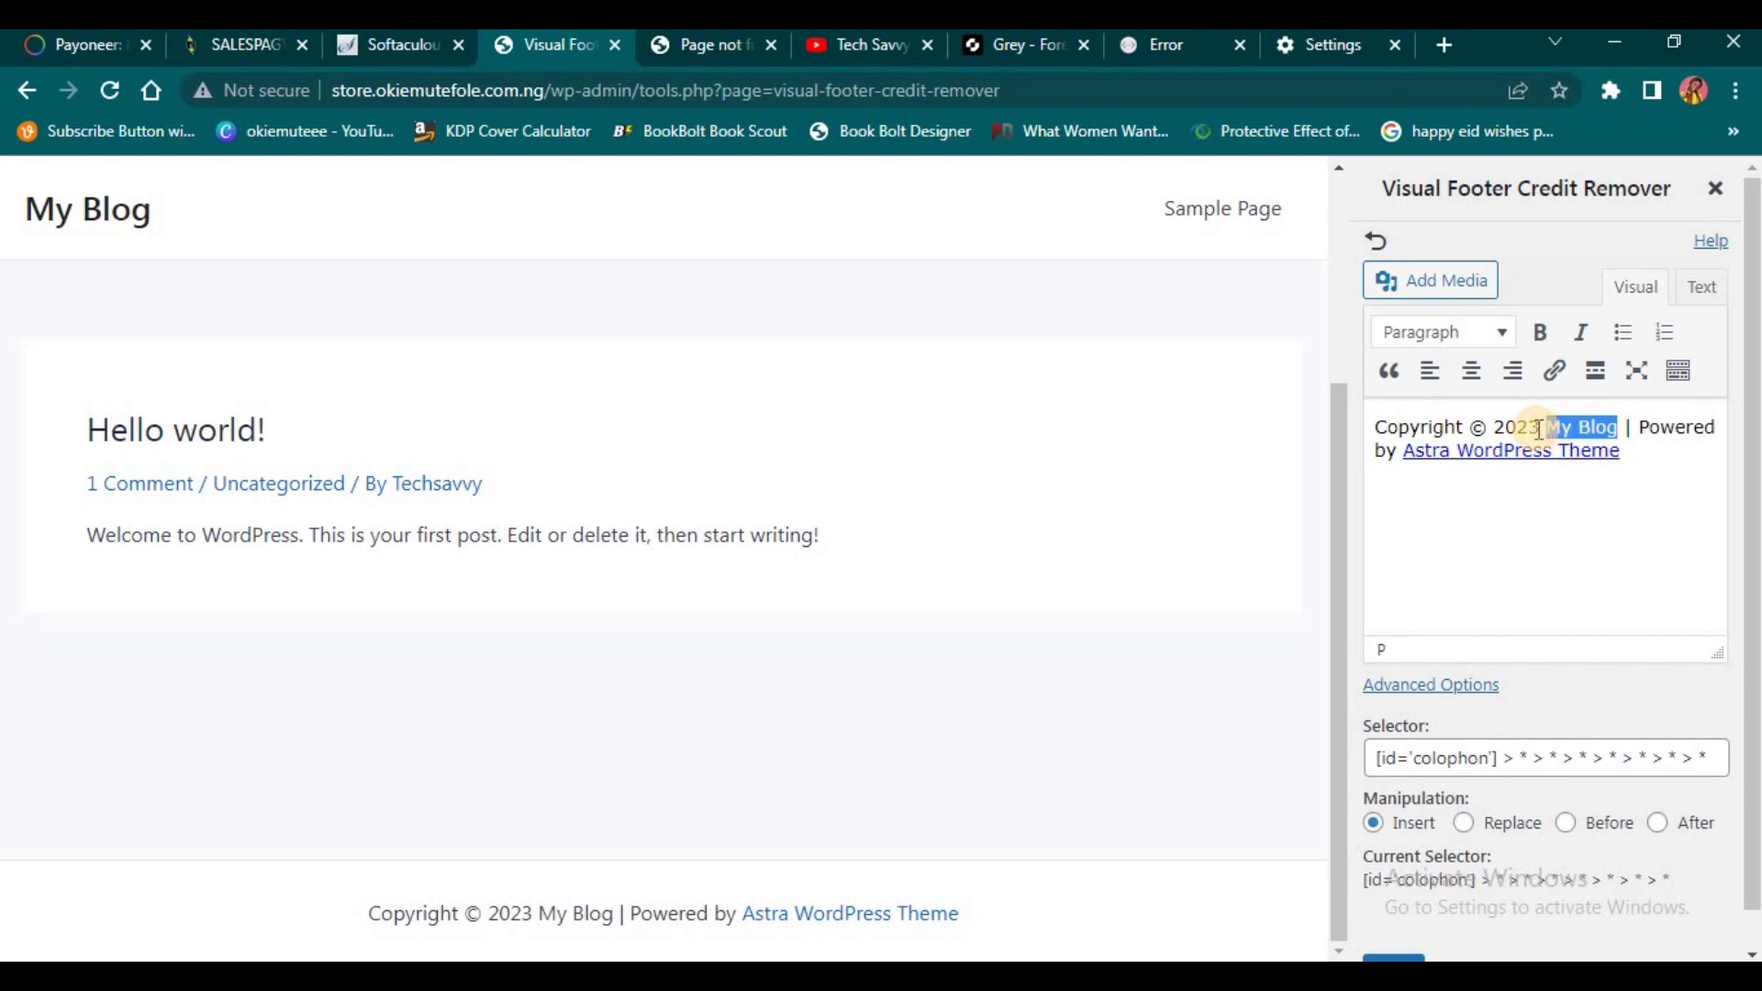
{"action": "key", "text": "BackSpace"}
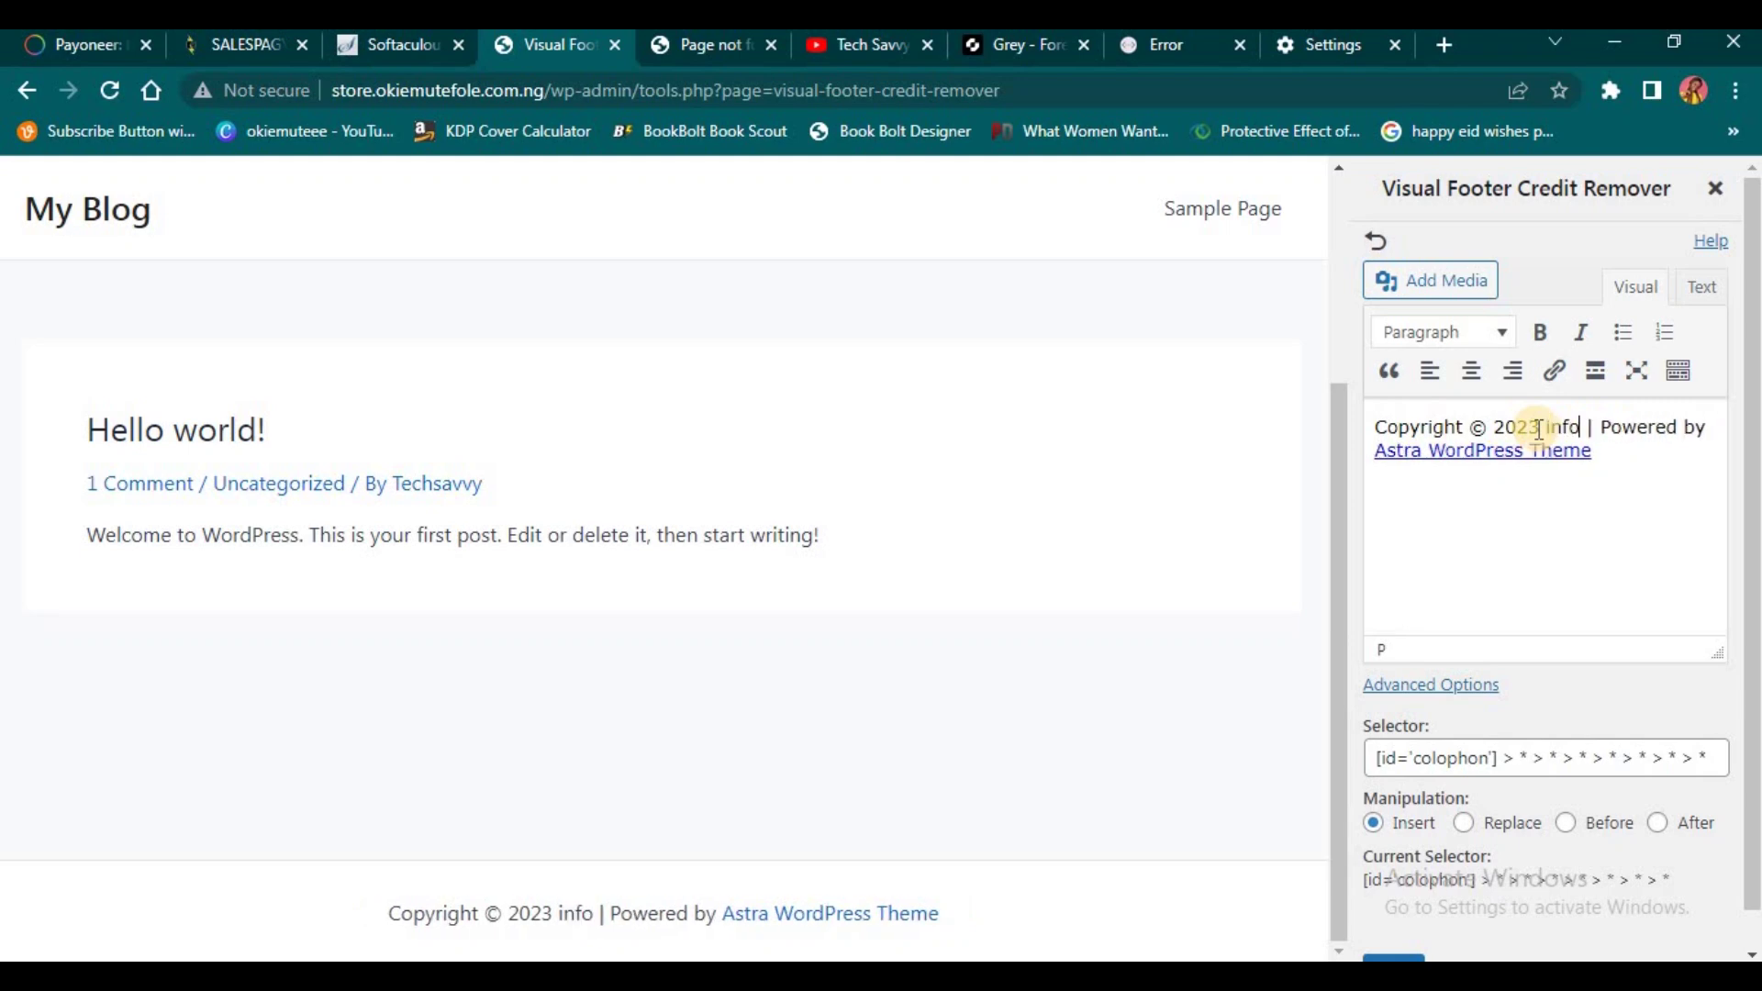
{"action": "type", "text": "InfoDig"}
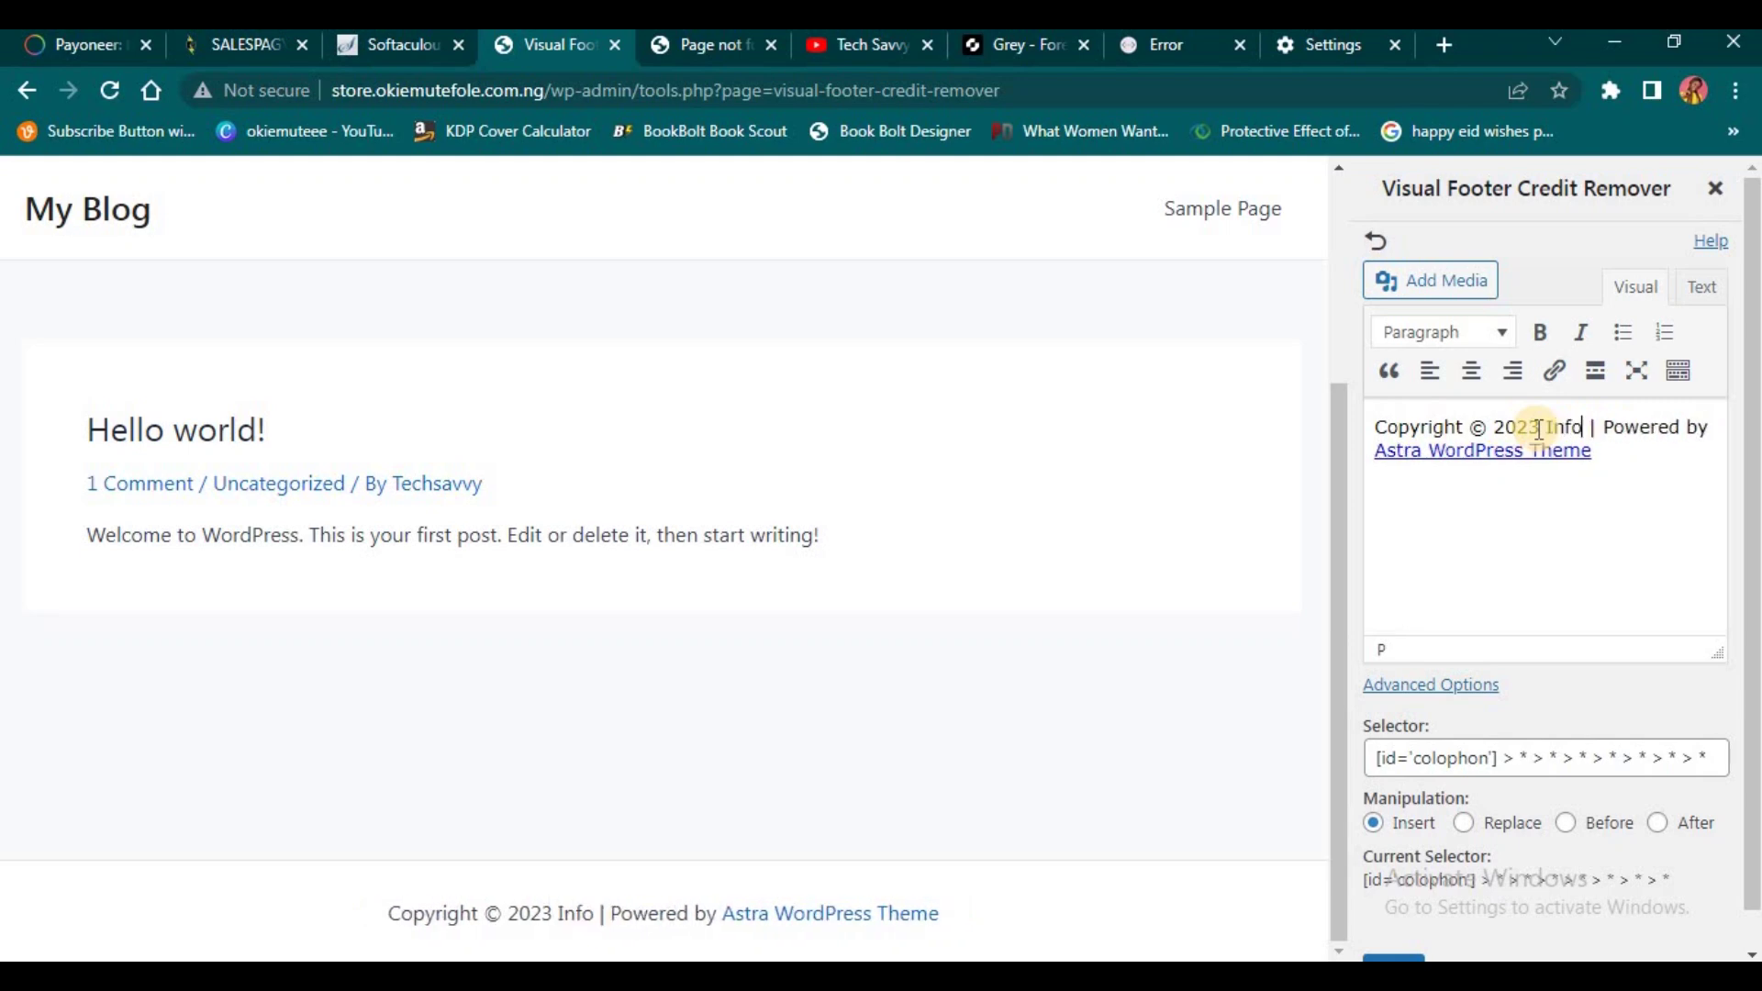
{"action": "type", "text": "est"}
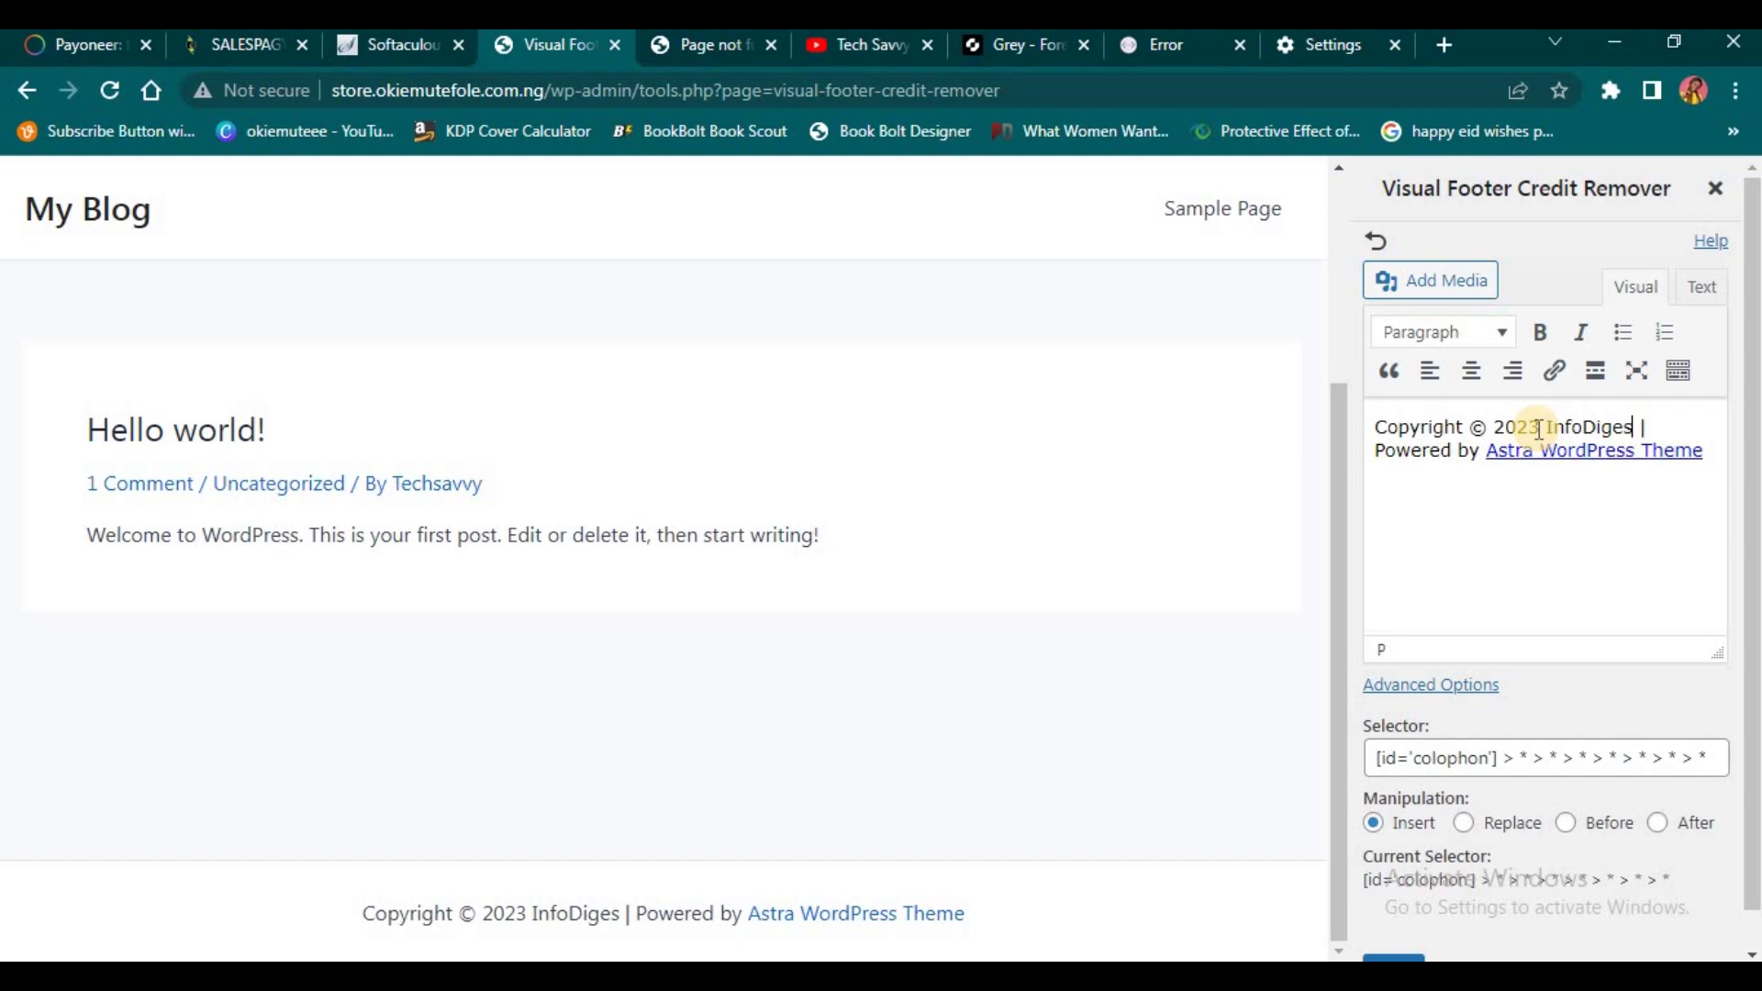
Step: Replace the linked "Astra WordPress Theme" text in the footer credit with plain unlinked "Techsavvy"
{"action": "left_click_drag", "start_coordinate": [1487, 450], "coordinate": [1713, 454]}
{"action": "key", "text": "BackSpace"}
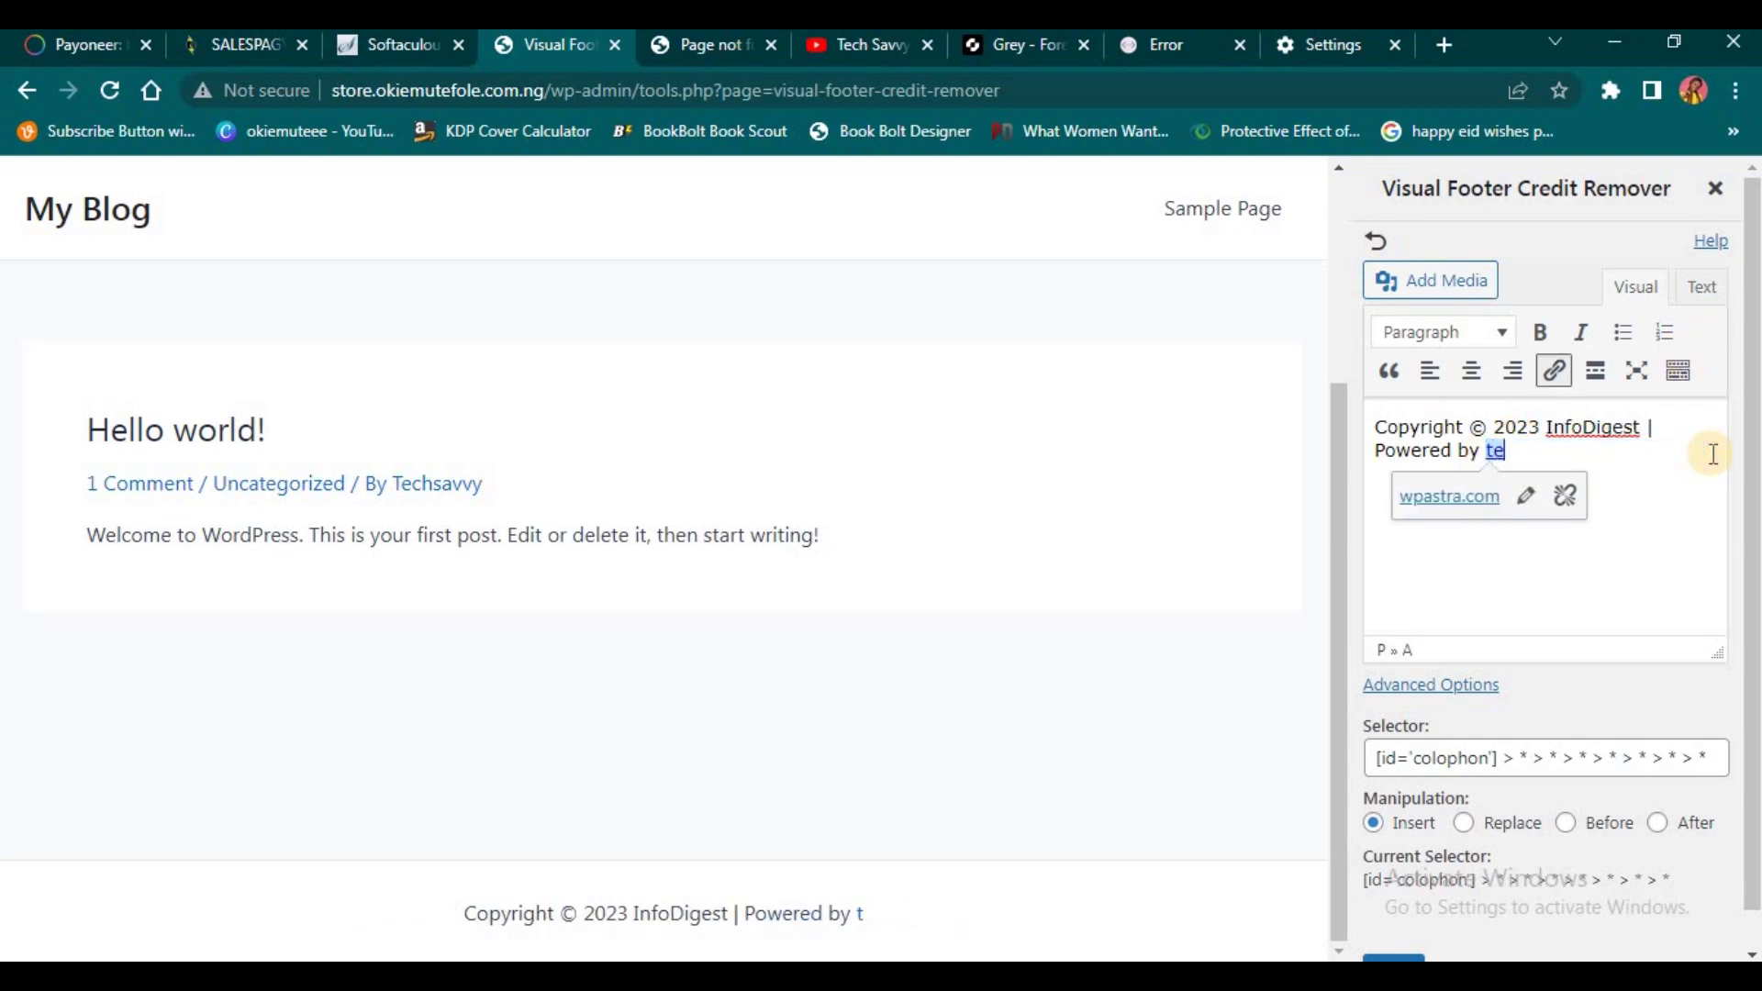
{"action": "type", "text": "T"}
{"action": "key", "text": "BackSpace"}
{"action": "type", "text": "Techsavvy"}
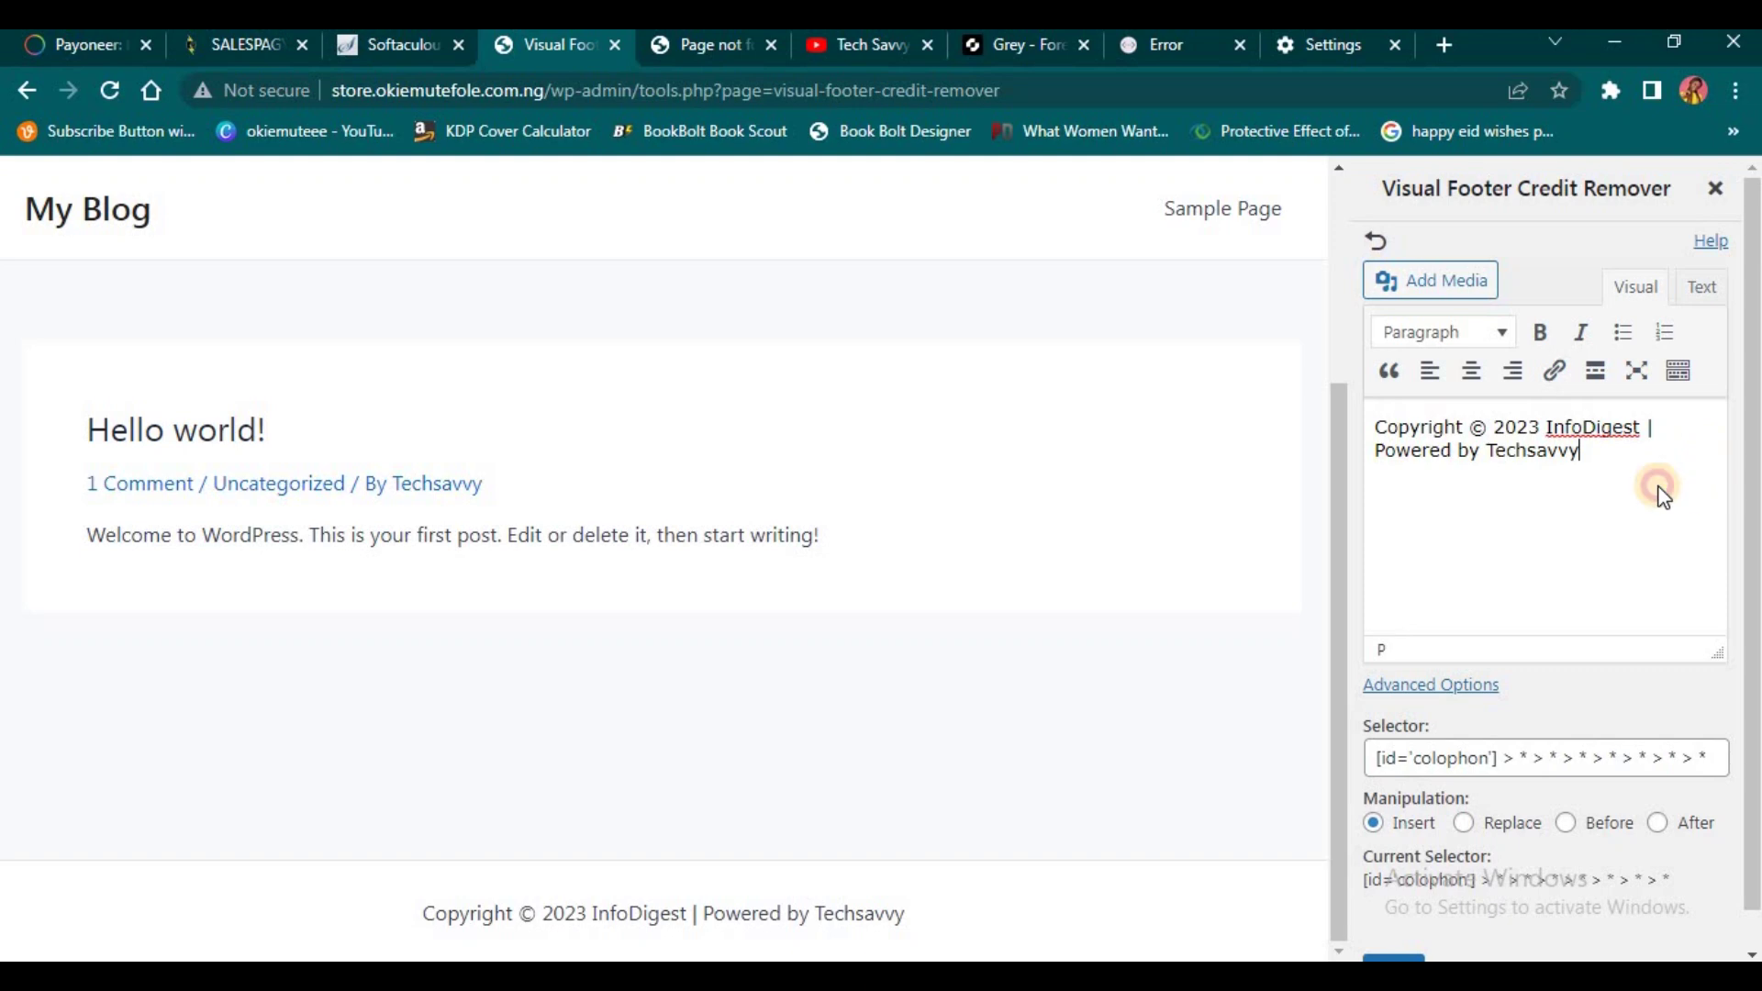
{"action": "left_click", "coordinate": [1533, 504]}
{"action": "left_click", "coordinate": [1613, 471]}
Step: Save the new footer credit and reload the live blog page to check its footer
{"action": "scroll", "coordinate": [1566, 525], "scroll_direction": "down", "scroll_amount": 1}
{"action": "left_click", "coordinate": [1395, 927]}
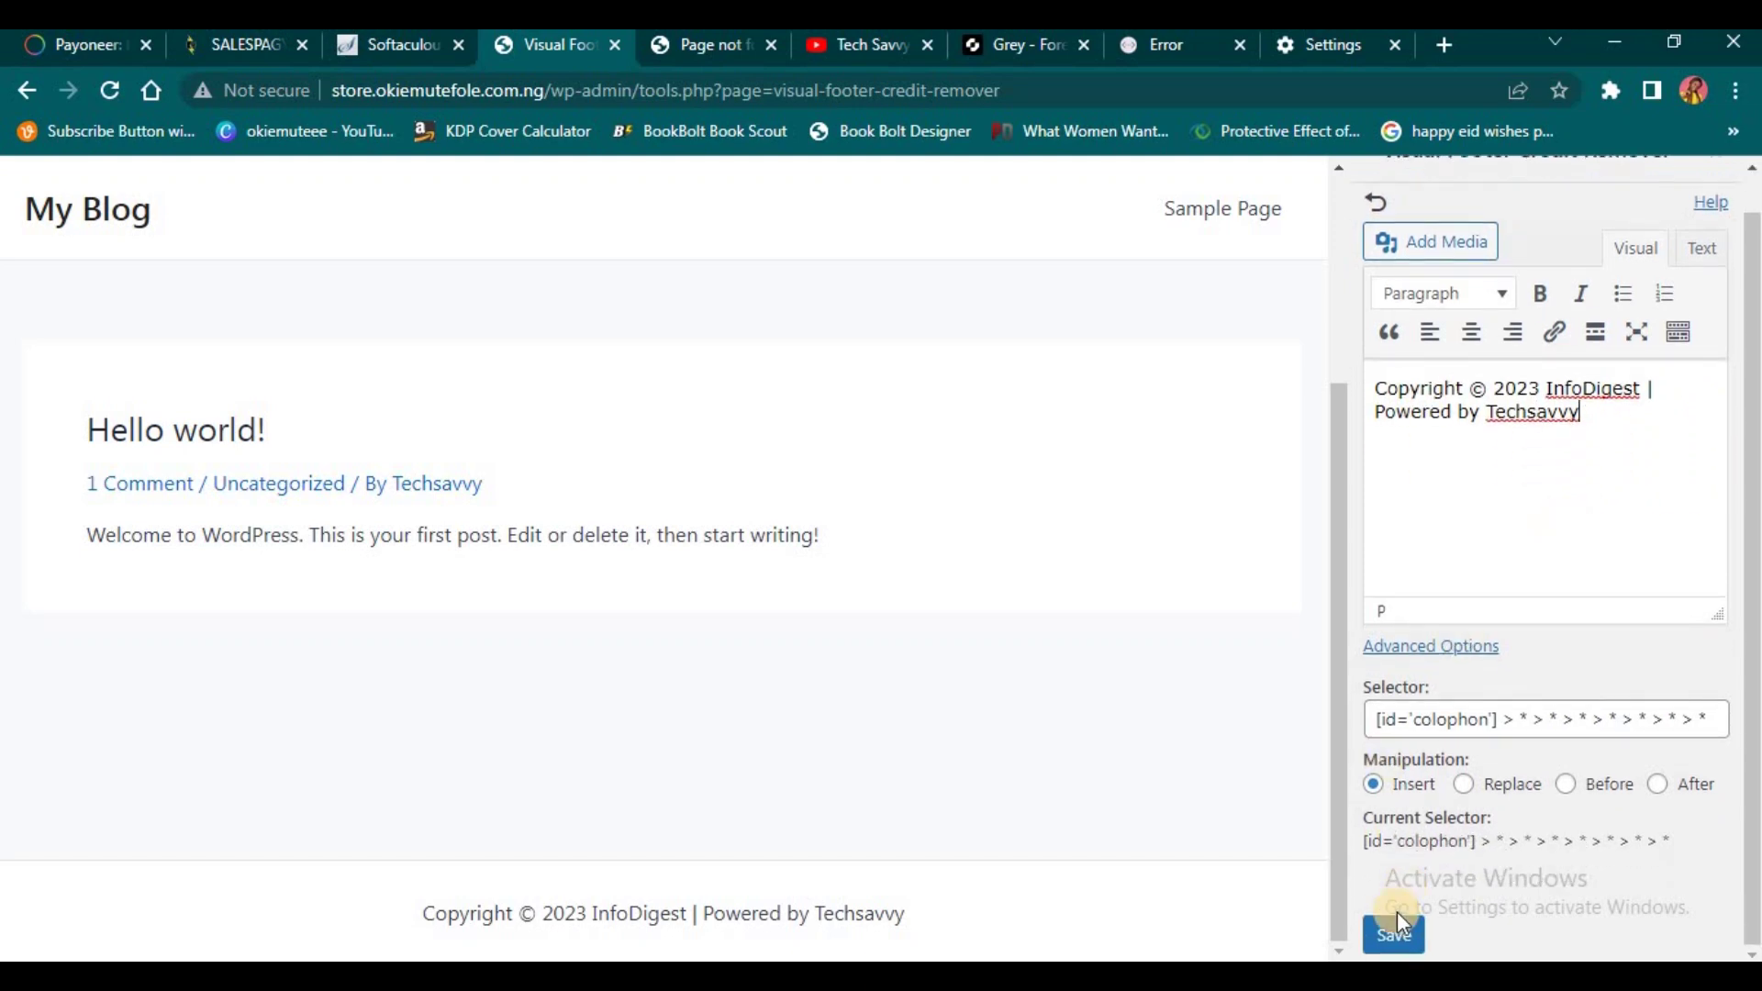
{"action": "left_click", "coordinate": [1395, 936]}
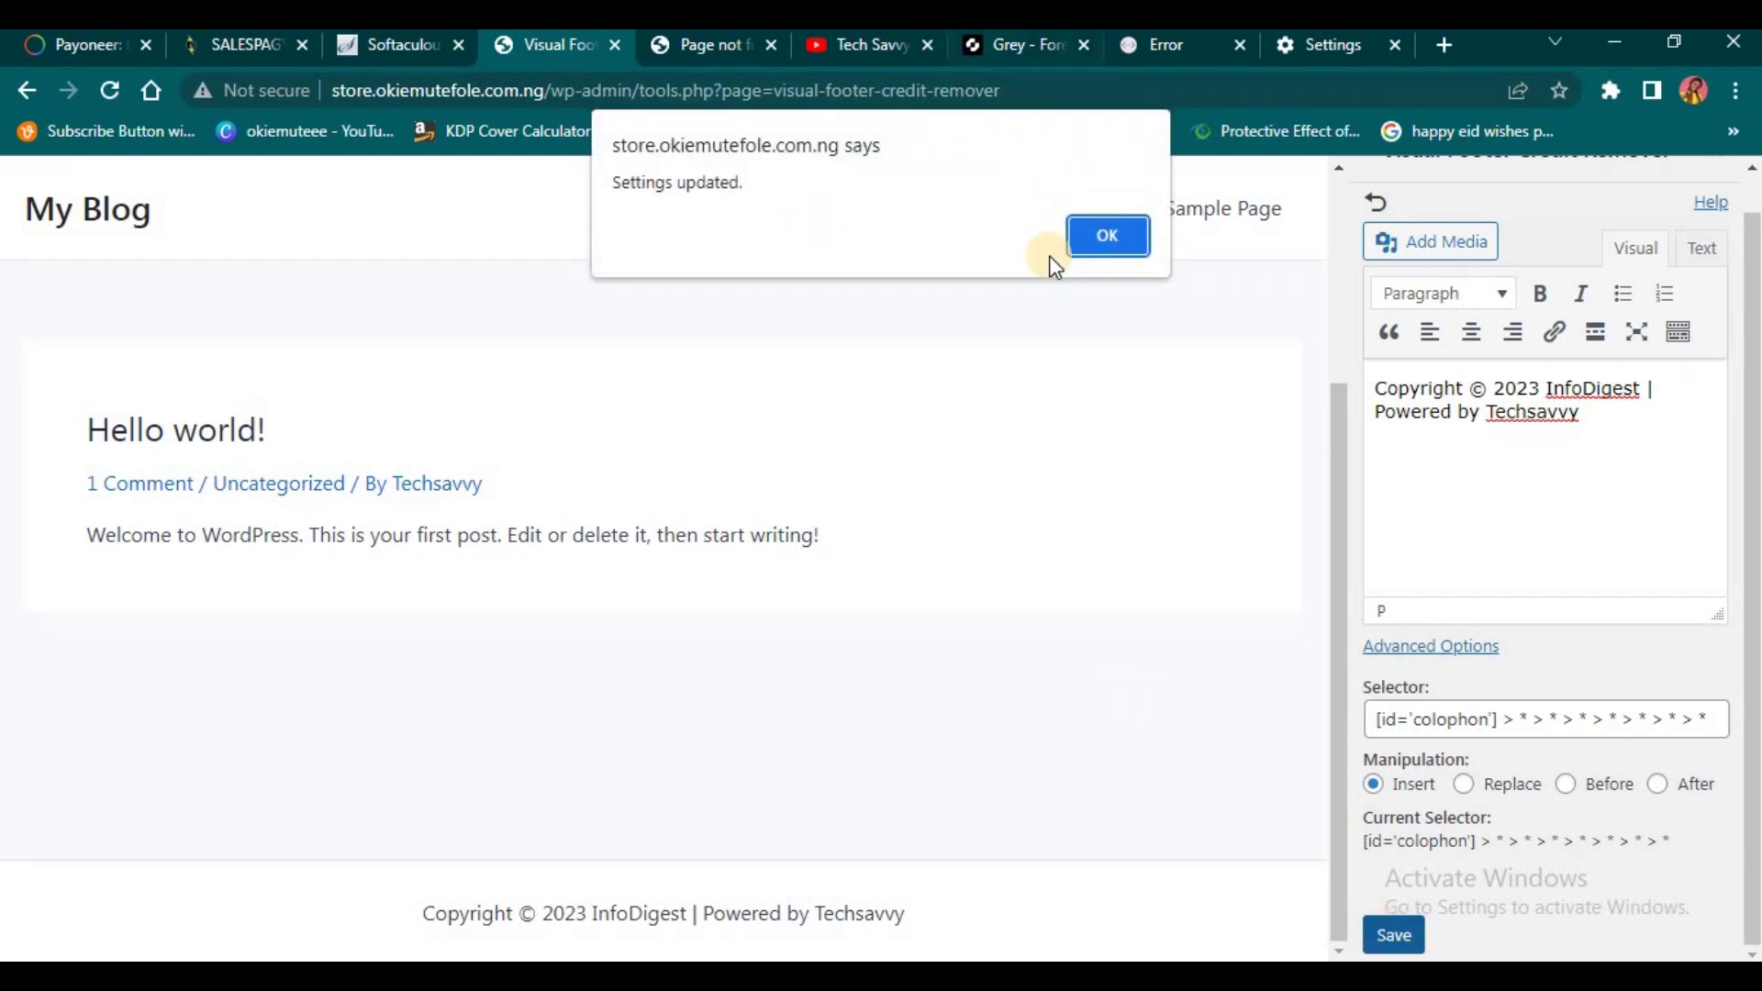
{"action": "left_click", "coordinate": [1108, 235]}
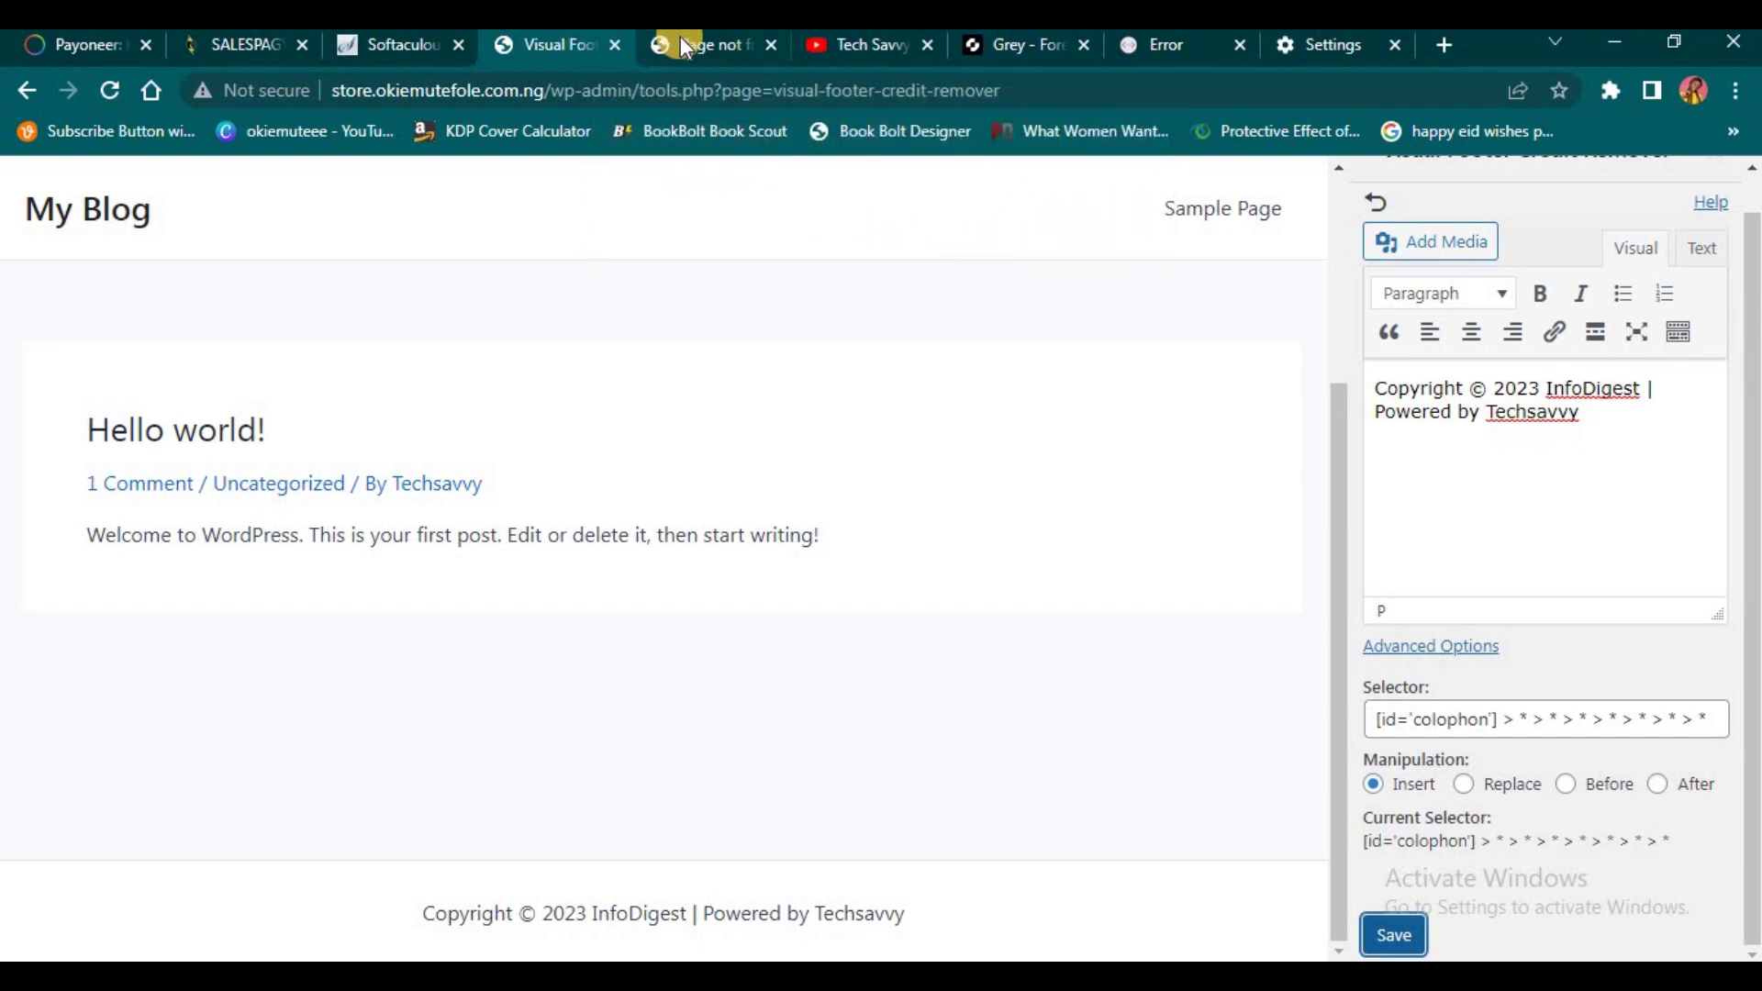
{"action": "left_click", "coordinate": [724, 36]}
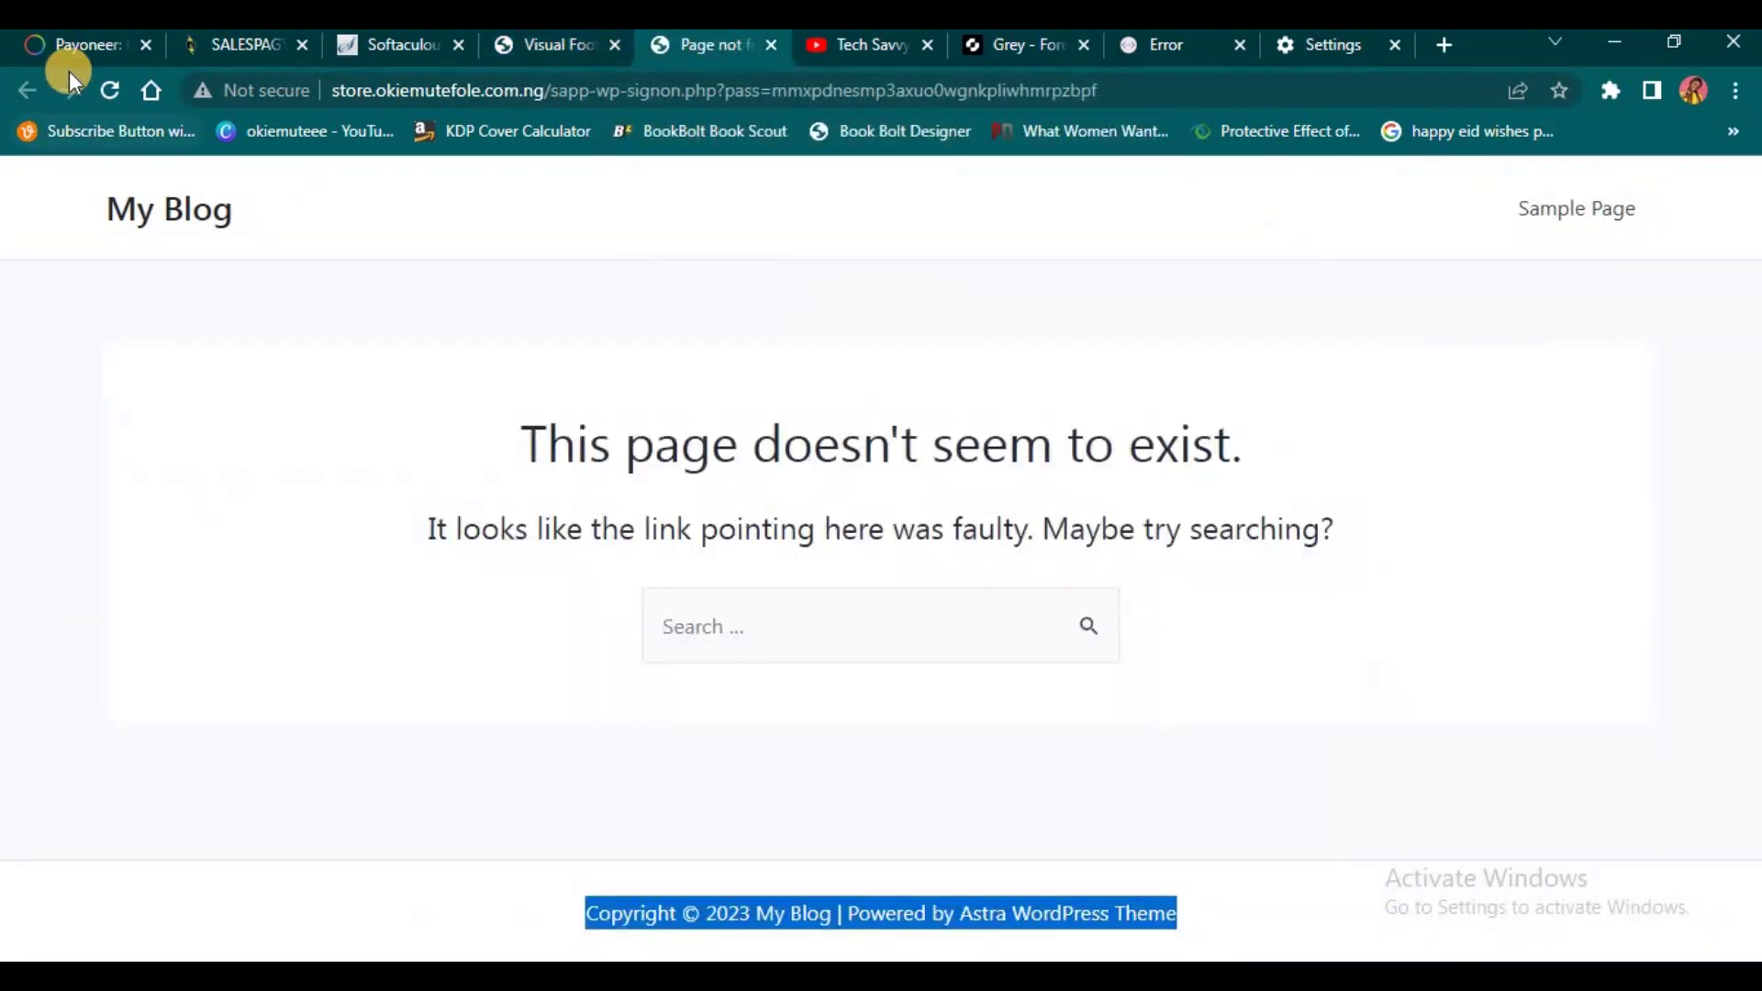
{"action": "left_click", "coordinate": [110, 90]}
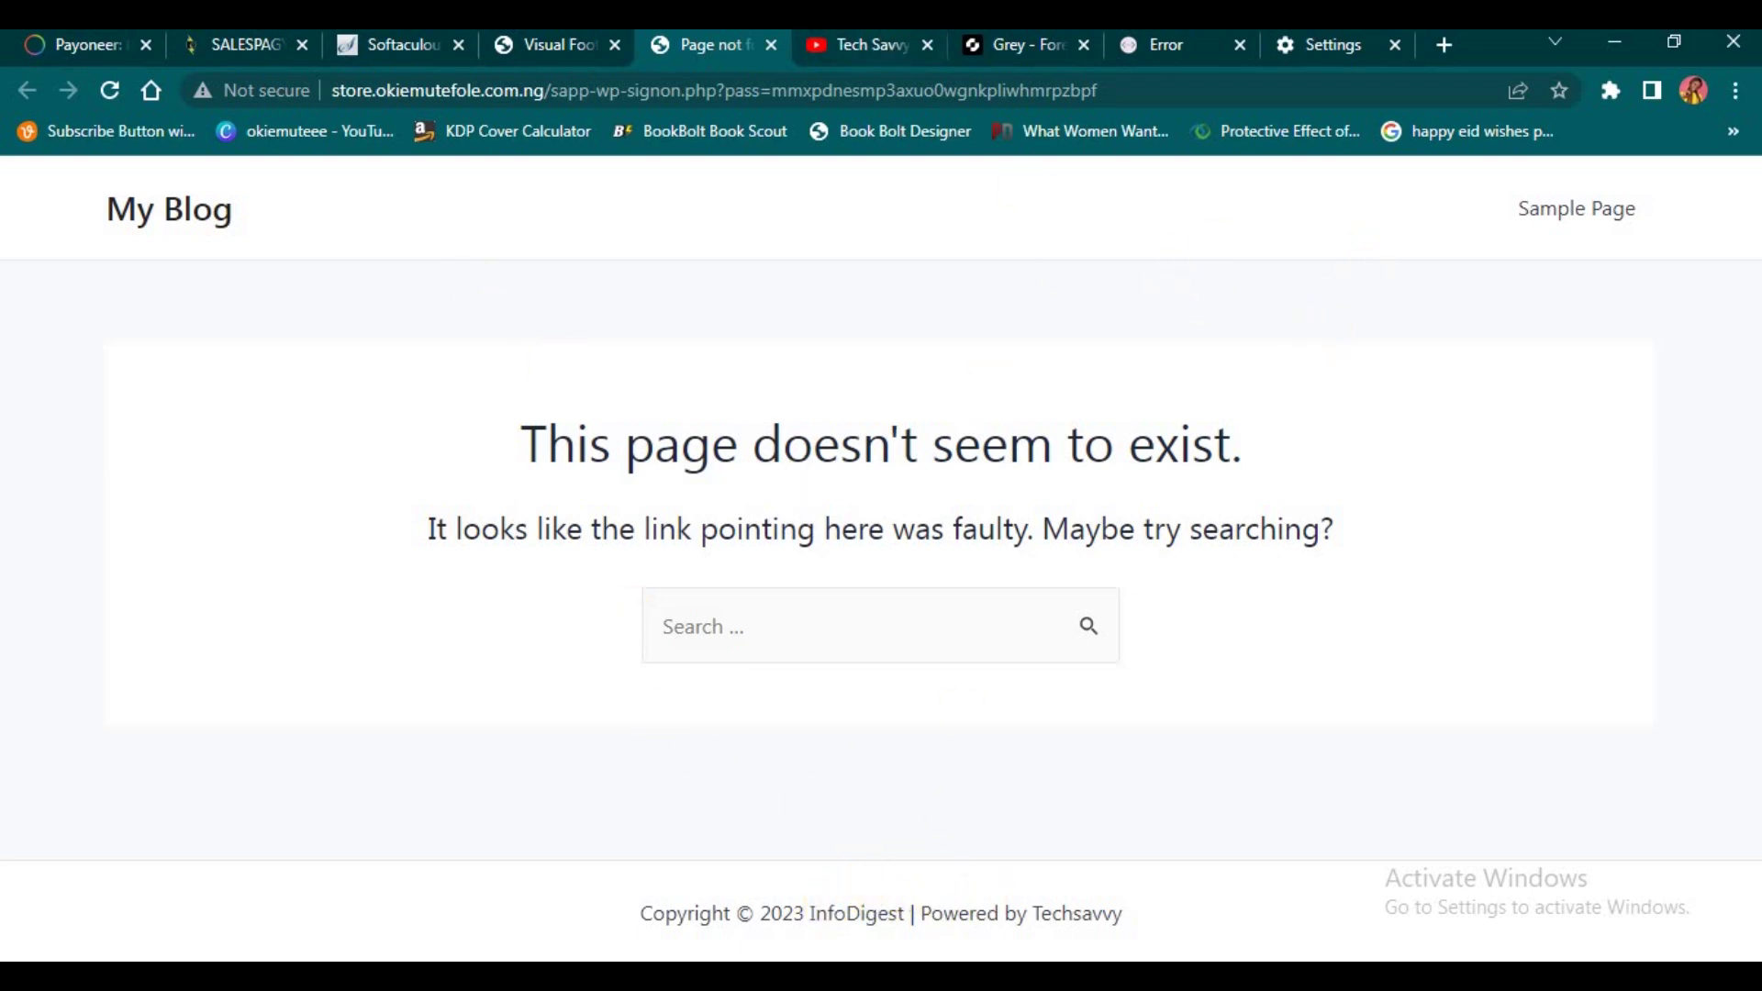
Step: Search Google in a new tab for "heart icon html" and look through the results for a heart symbol
{"action": "left_click", "coordinate": [1437, 46]}
{"action": "left_click", "coordinate": [1112, 80]}
{"action": "type", "text": "lov"}
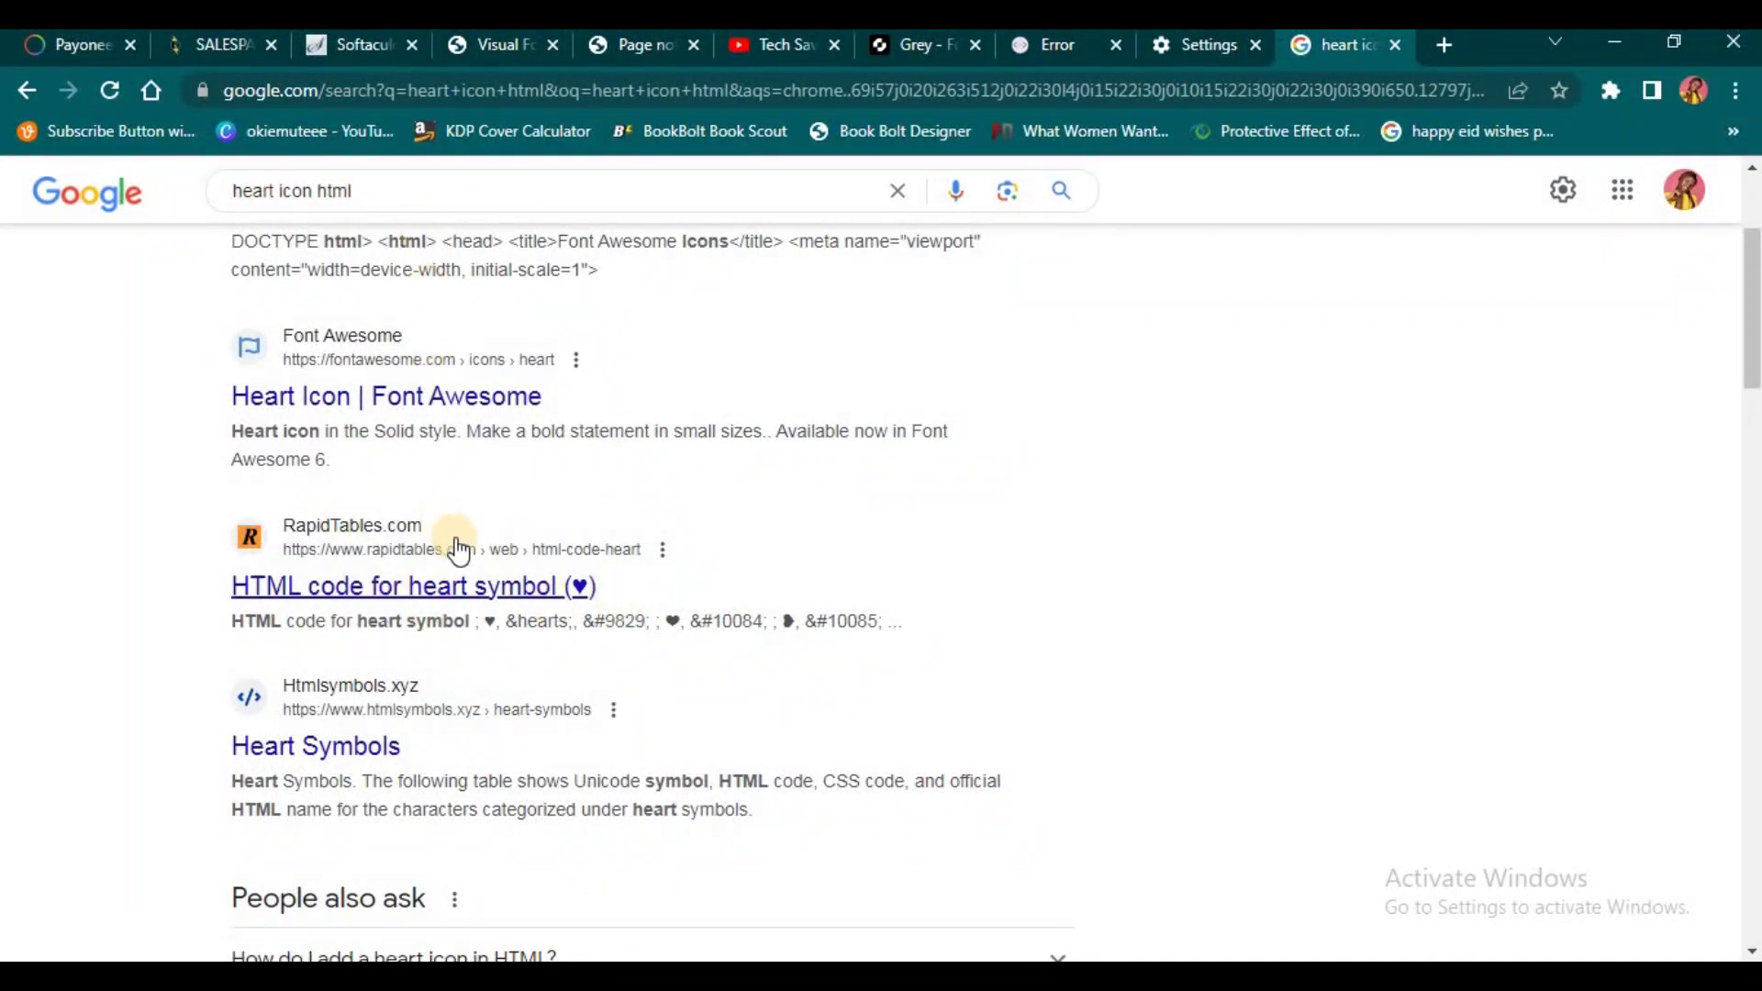
{"action": "scroll", "coordinate": [630, 355], "scroll_direction": "down", "scroll_amount": 3}
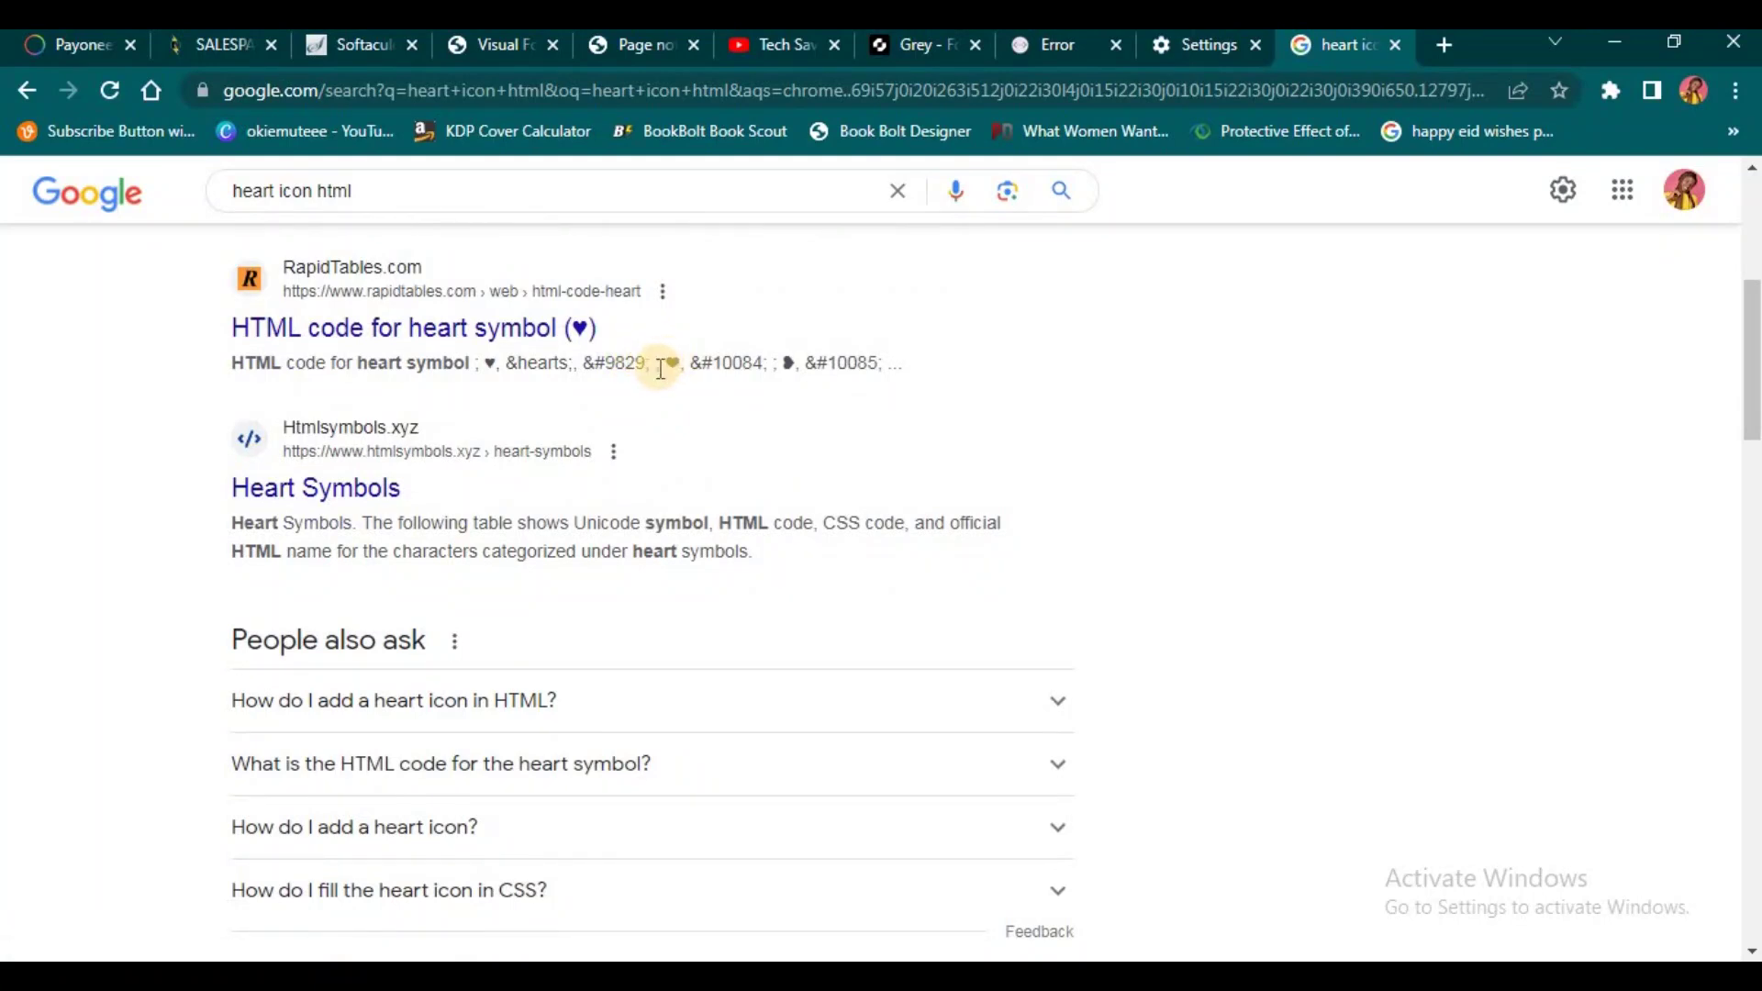
Step: Copy the heart symbol before &#10084; in the RapidTables search result and insert it after "InfoDigest" in the footer credit text
{"action": "left_click_drag", "start_coordinate": [669, 363], "coordinate": [680, 363]}
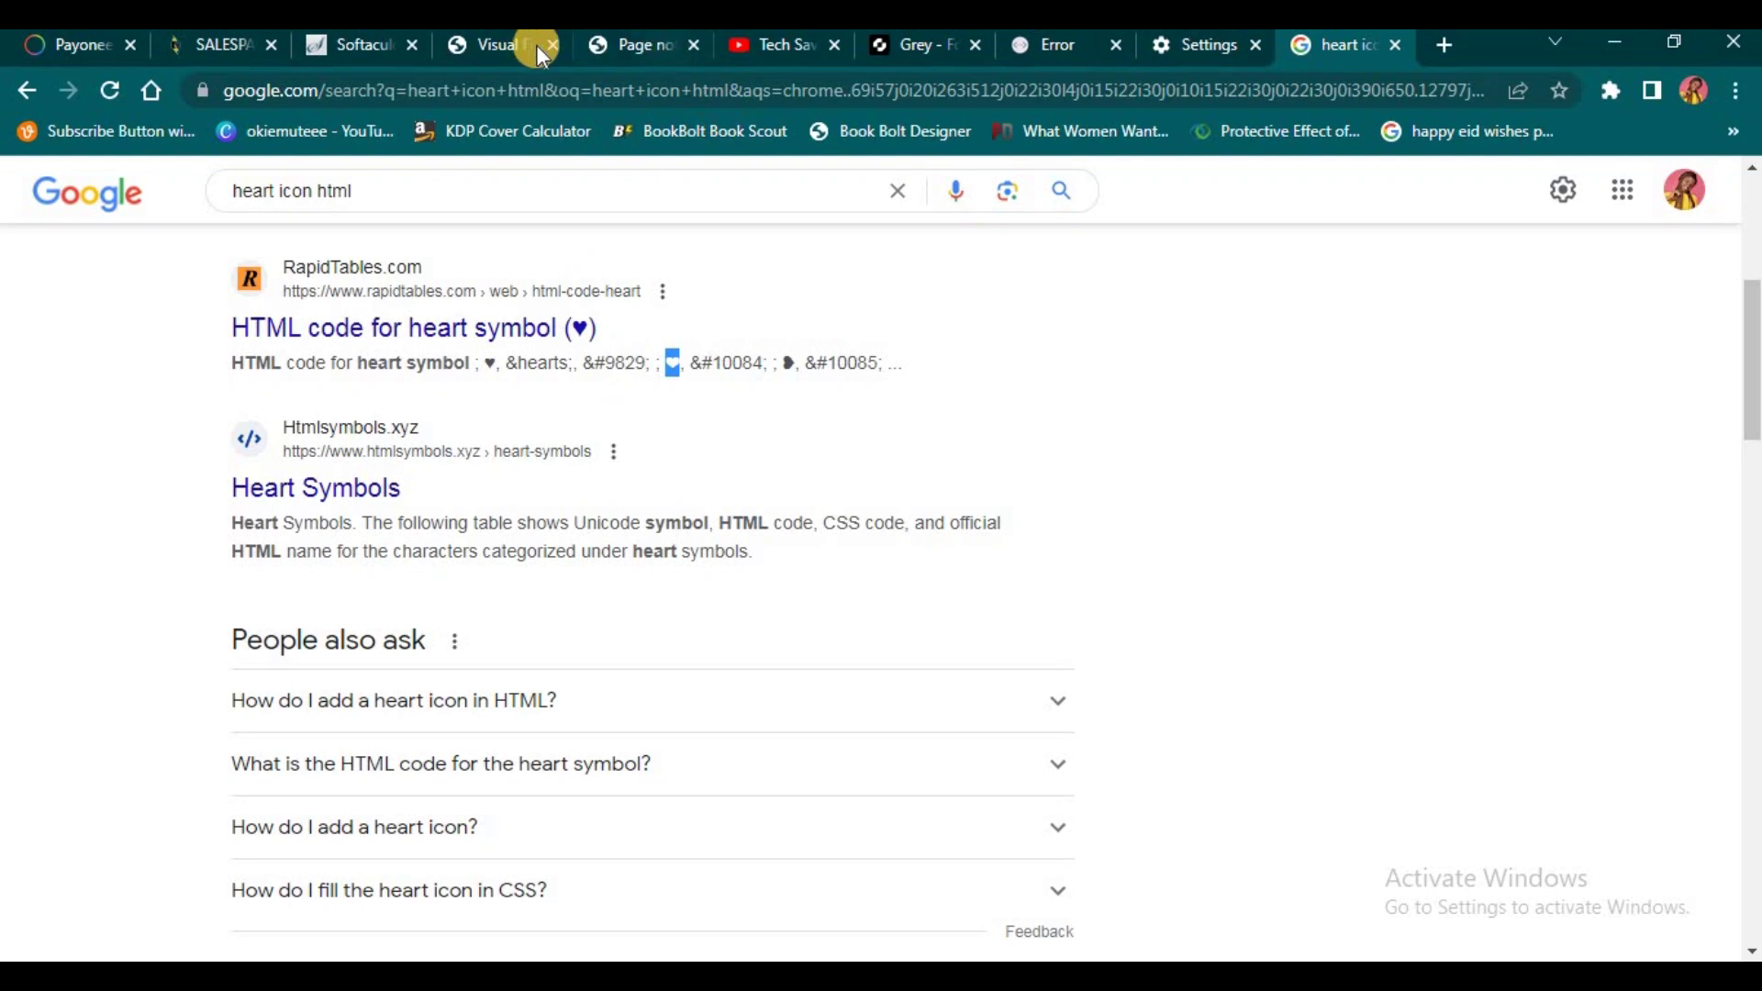
{"action": "left_click", "coordinate": [470, 46]}
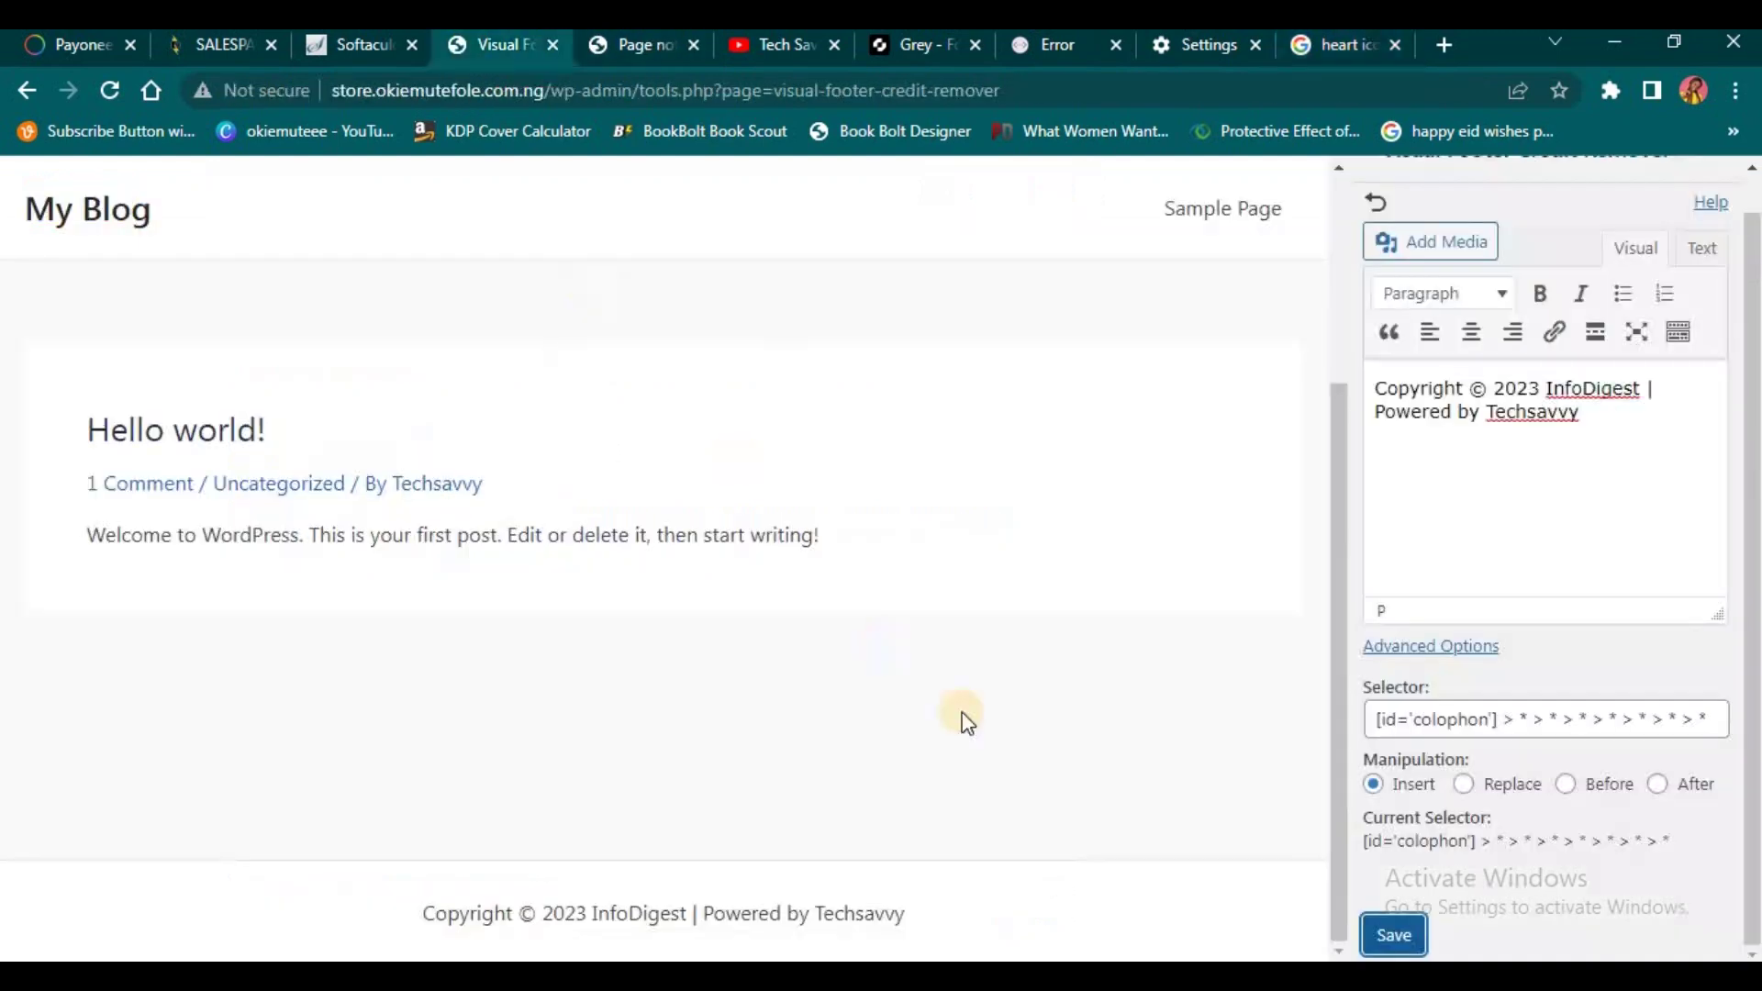
{"action": "left_click", "coordinate": [1486, 413]}
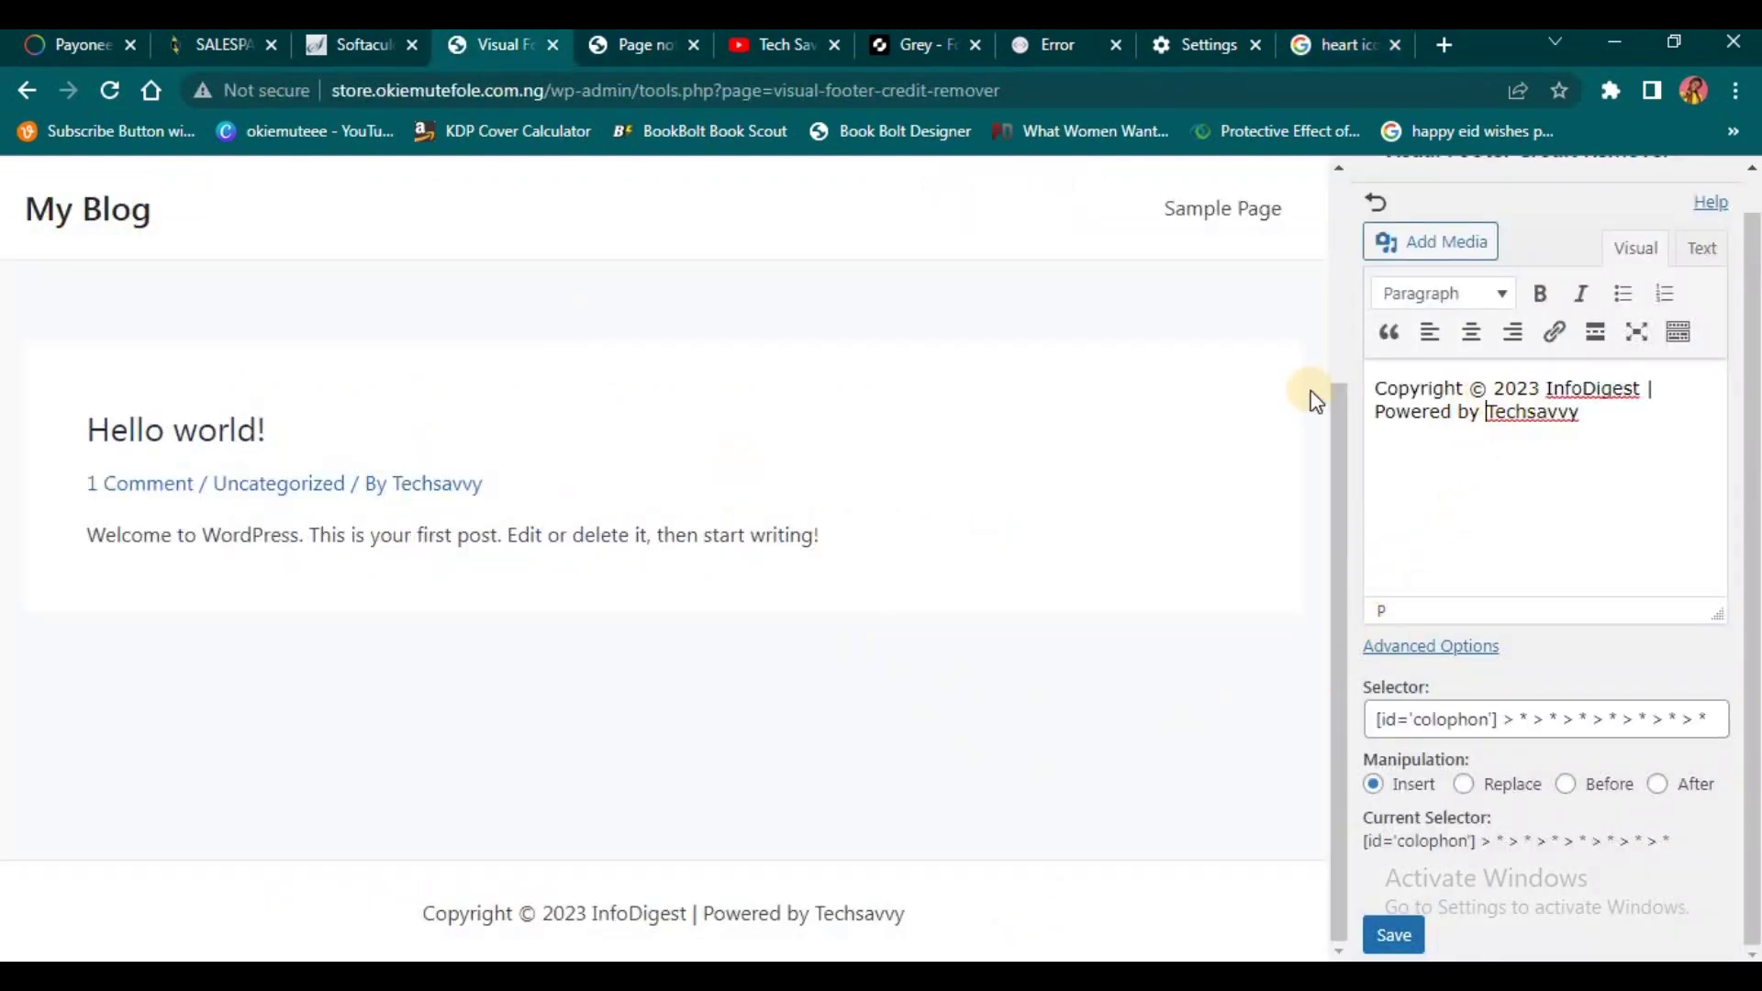
{"action": "left_click", "coordinate": [1642, 389]}
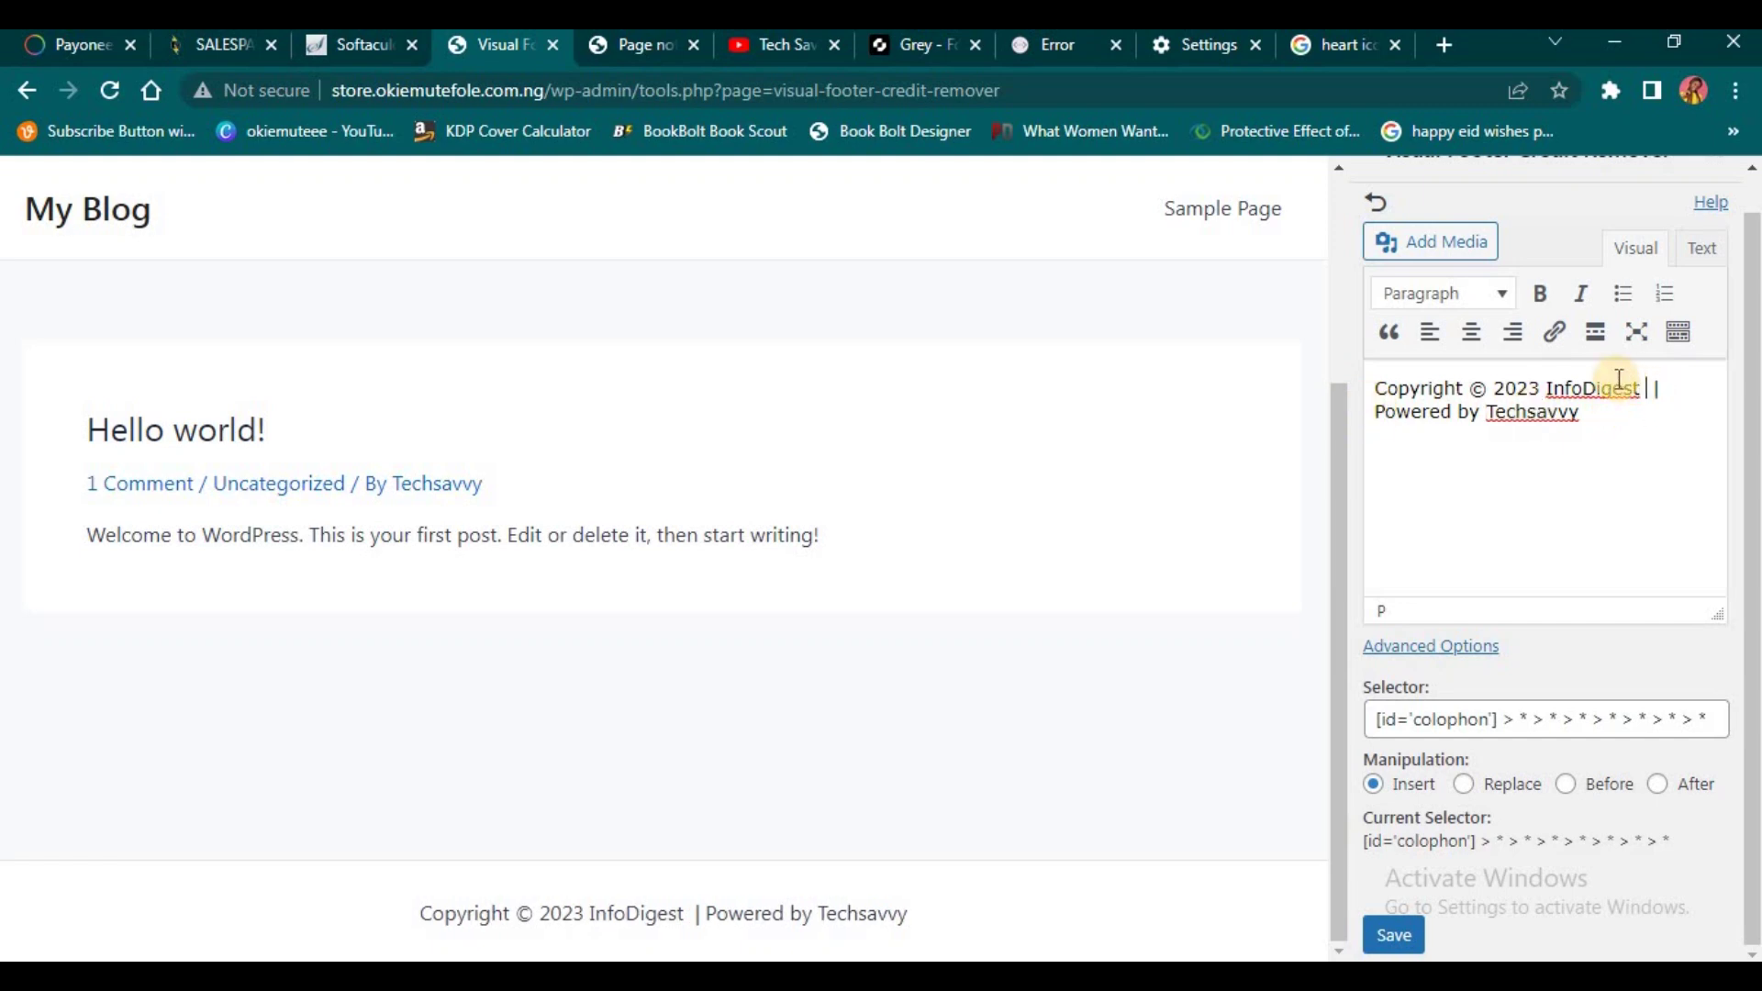
{"action": "key", "text": "ctrl+v"}
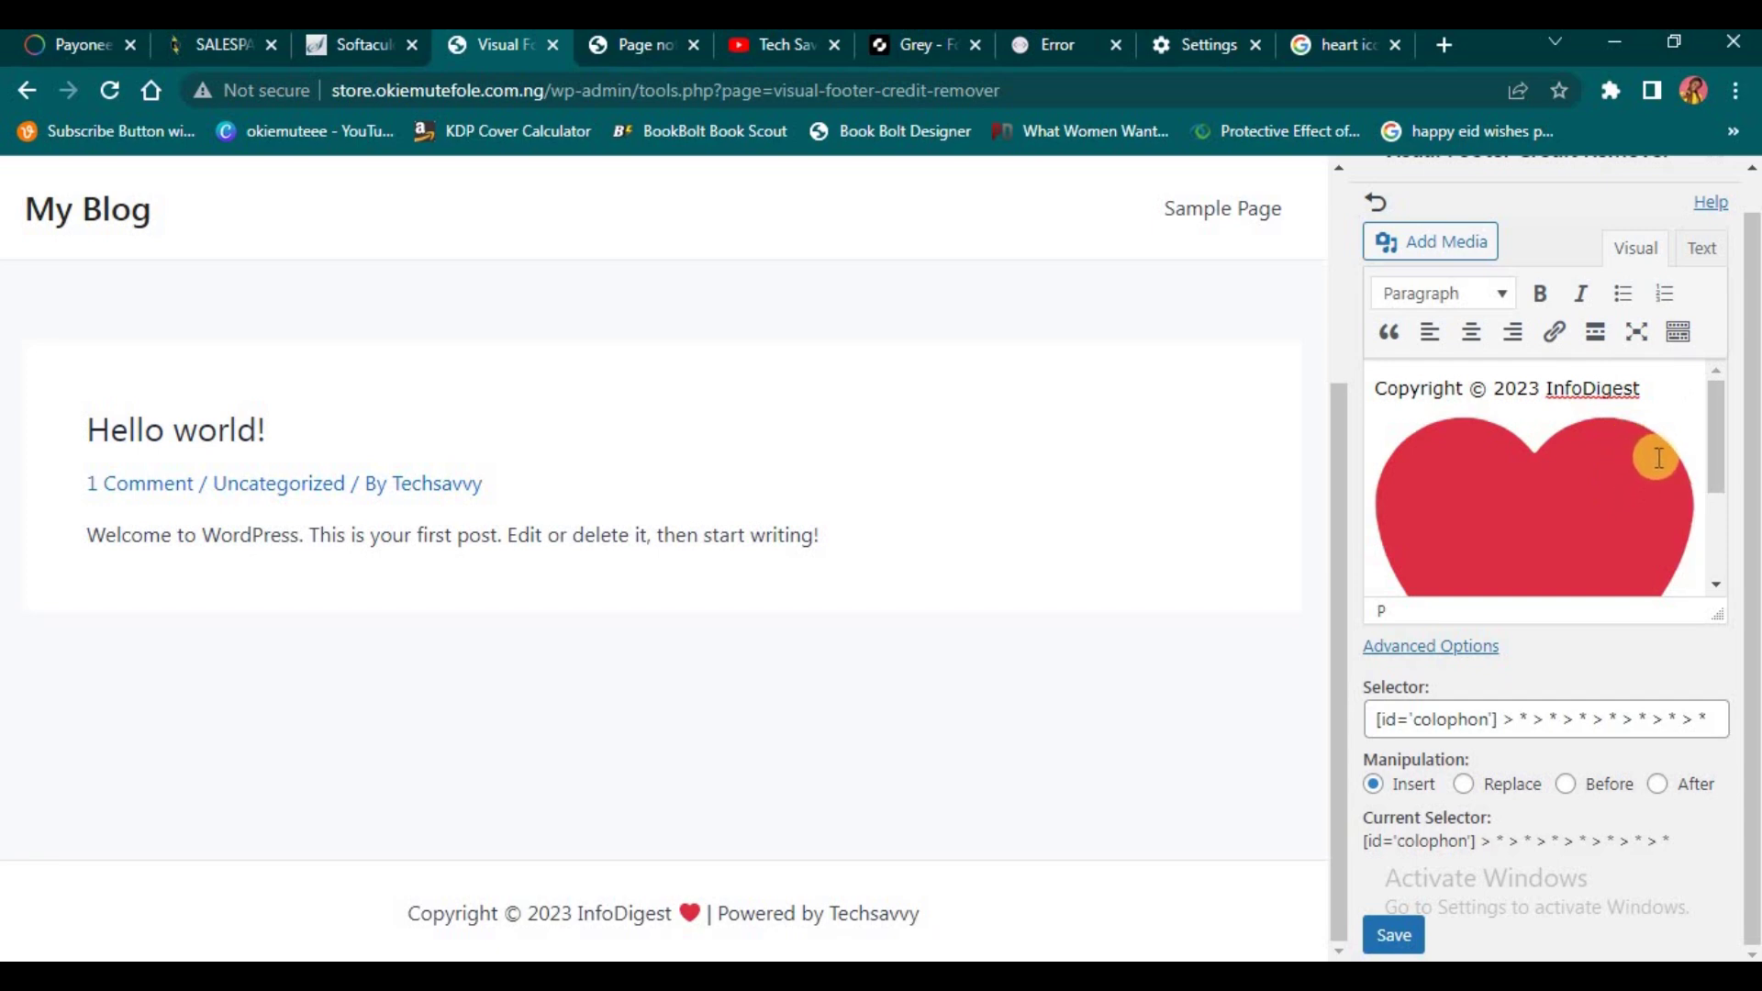
{"action": "scroll", "coordinate": [1658, 458], "scroll_direction": "down", "scroll_amount": 3}
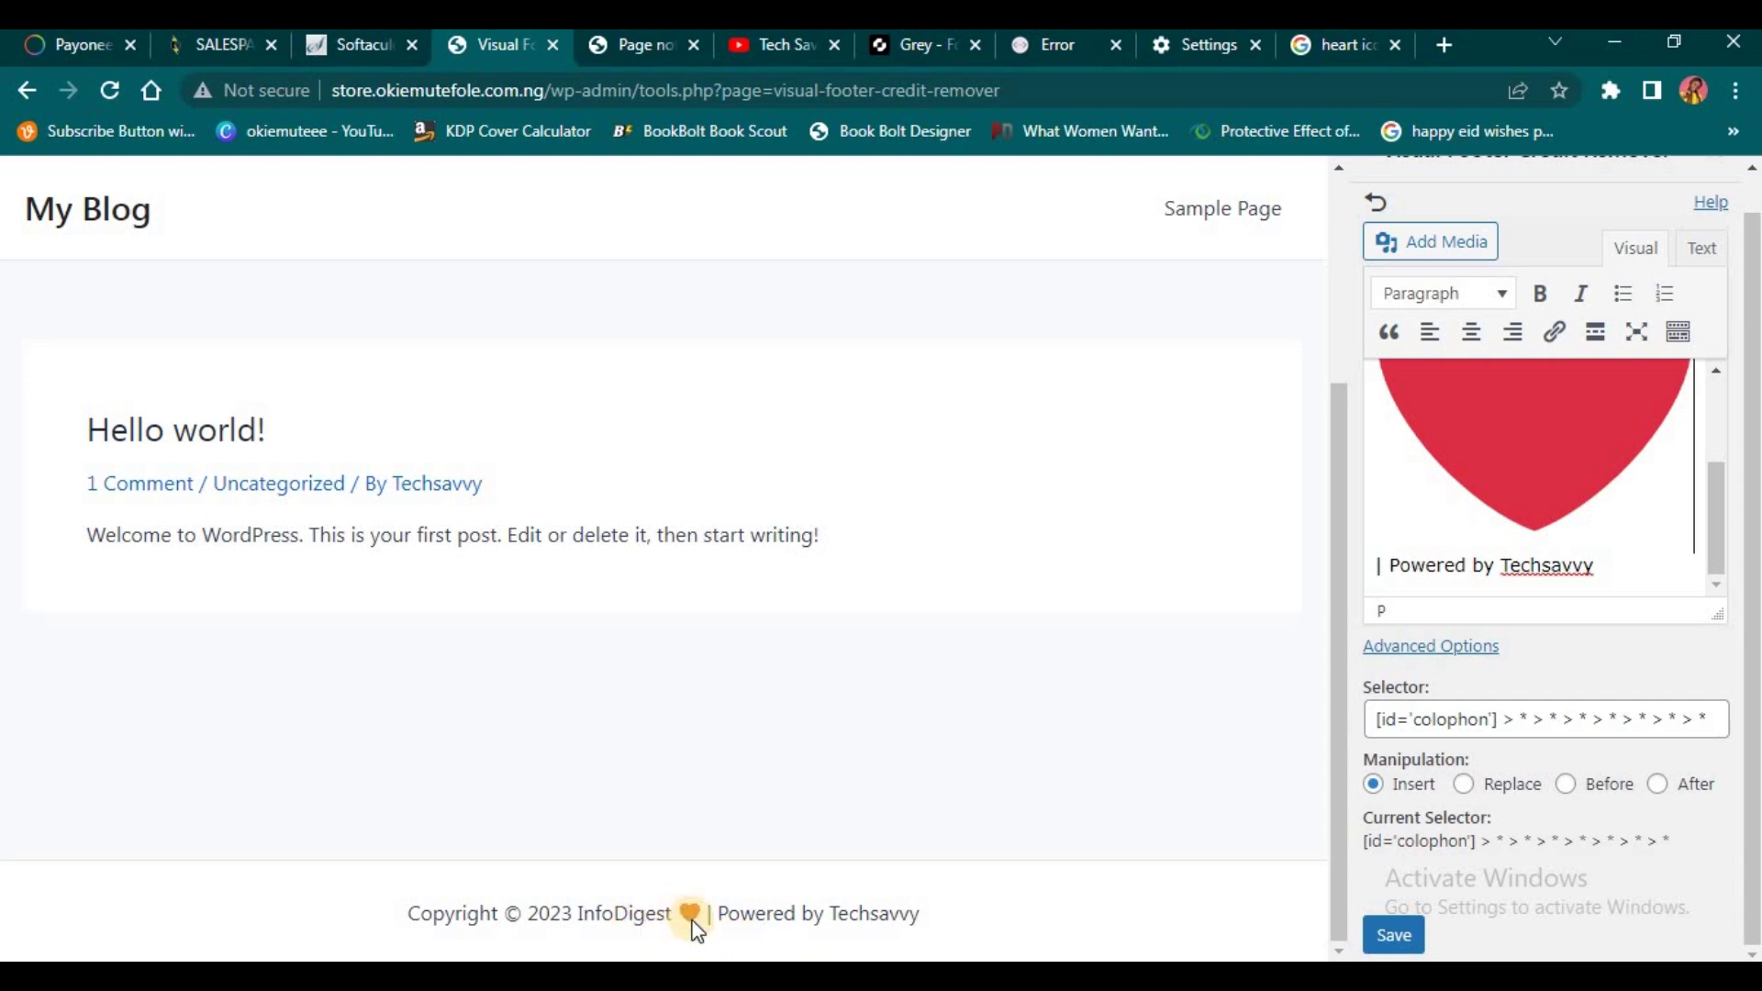
Step: Save the footer credit with the red heart and reload the live site page to check its footer
{"action": "left_click", "coordinate": [1390, 937]}
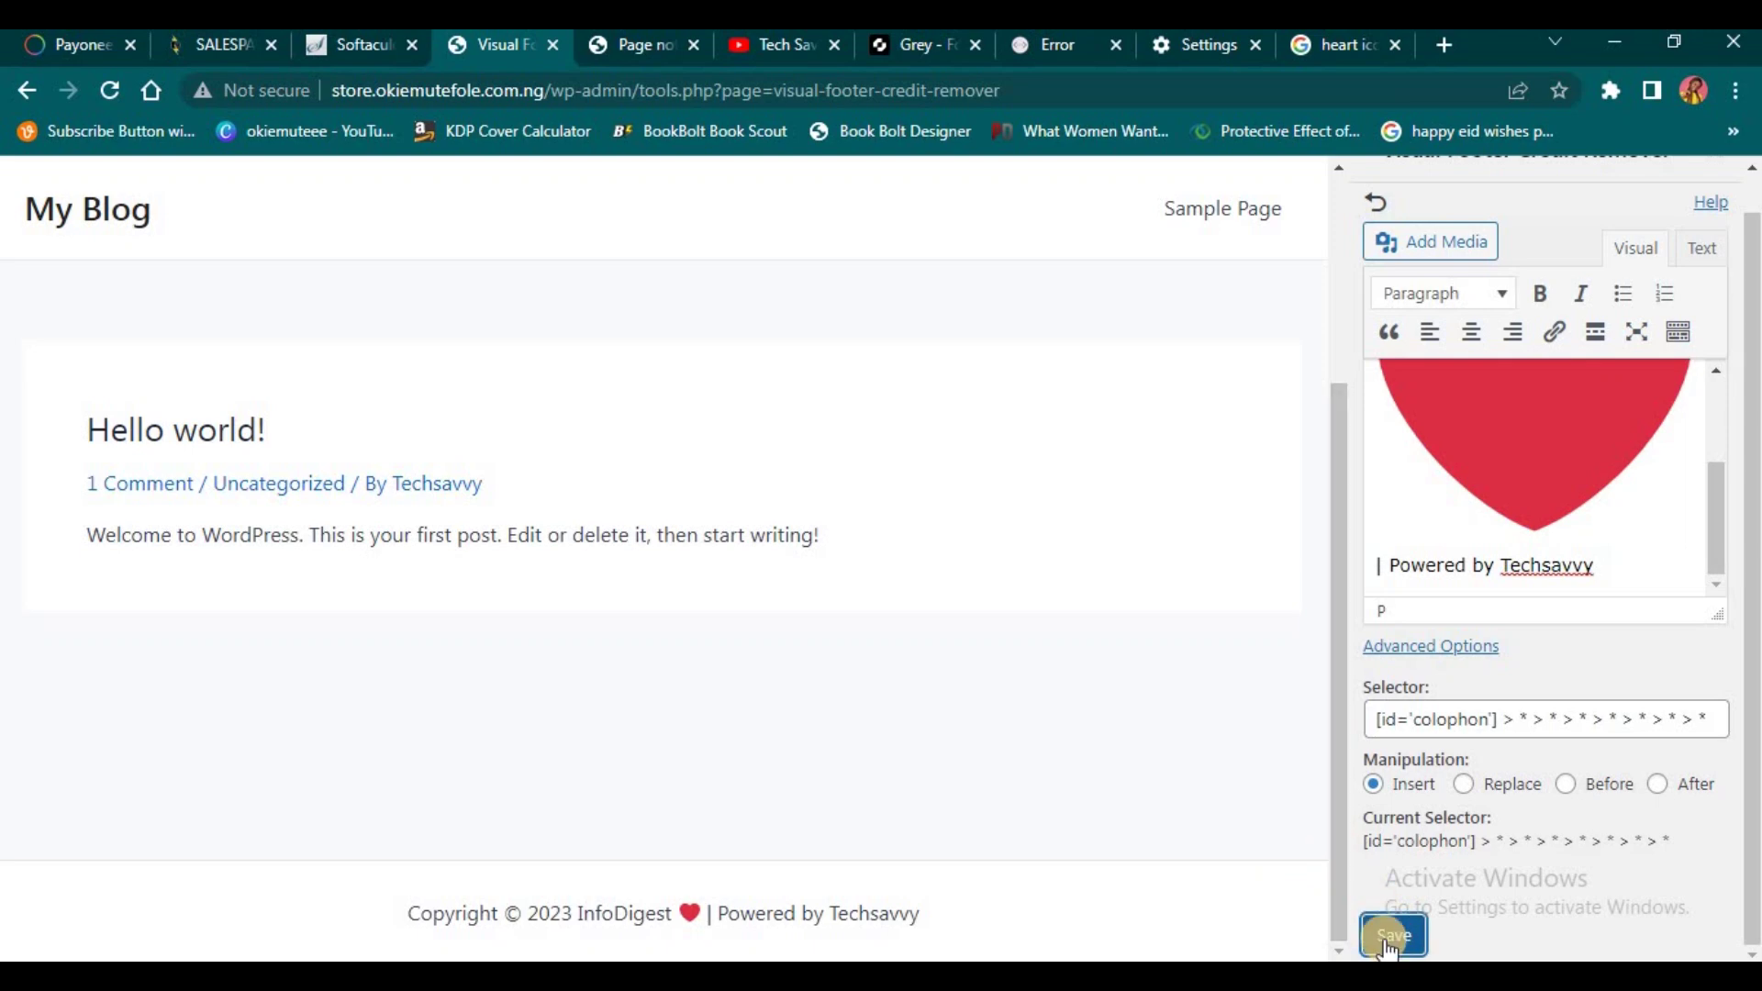
{"action": "left_click", "coordinate": [1112, 231]}
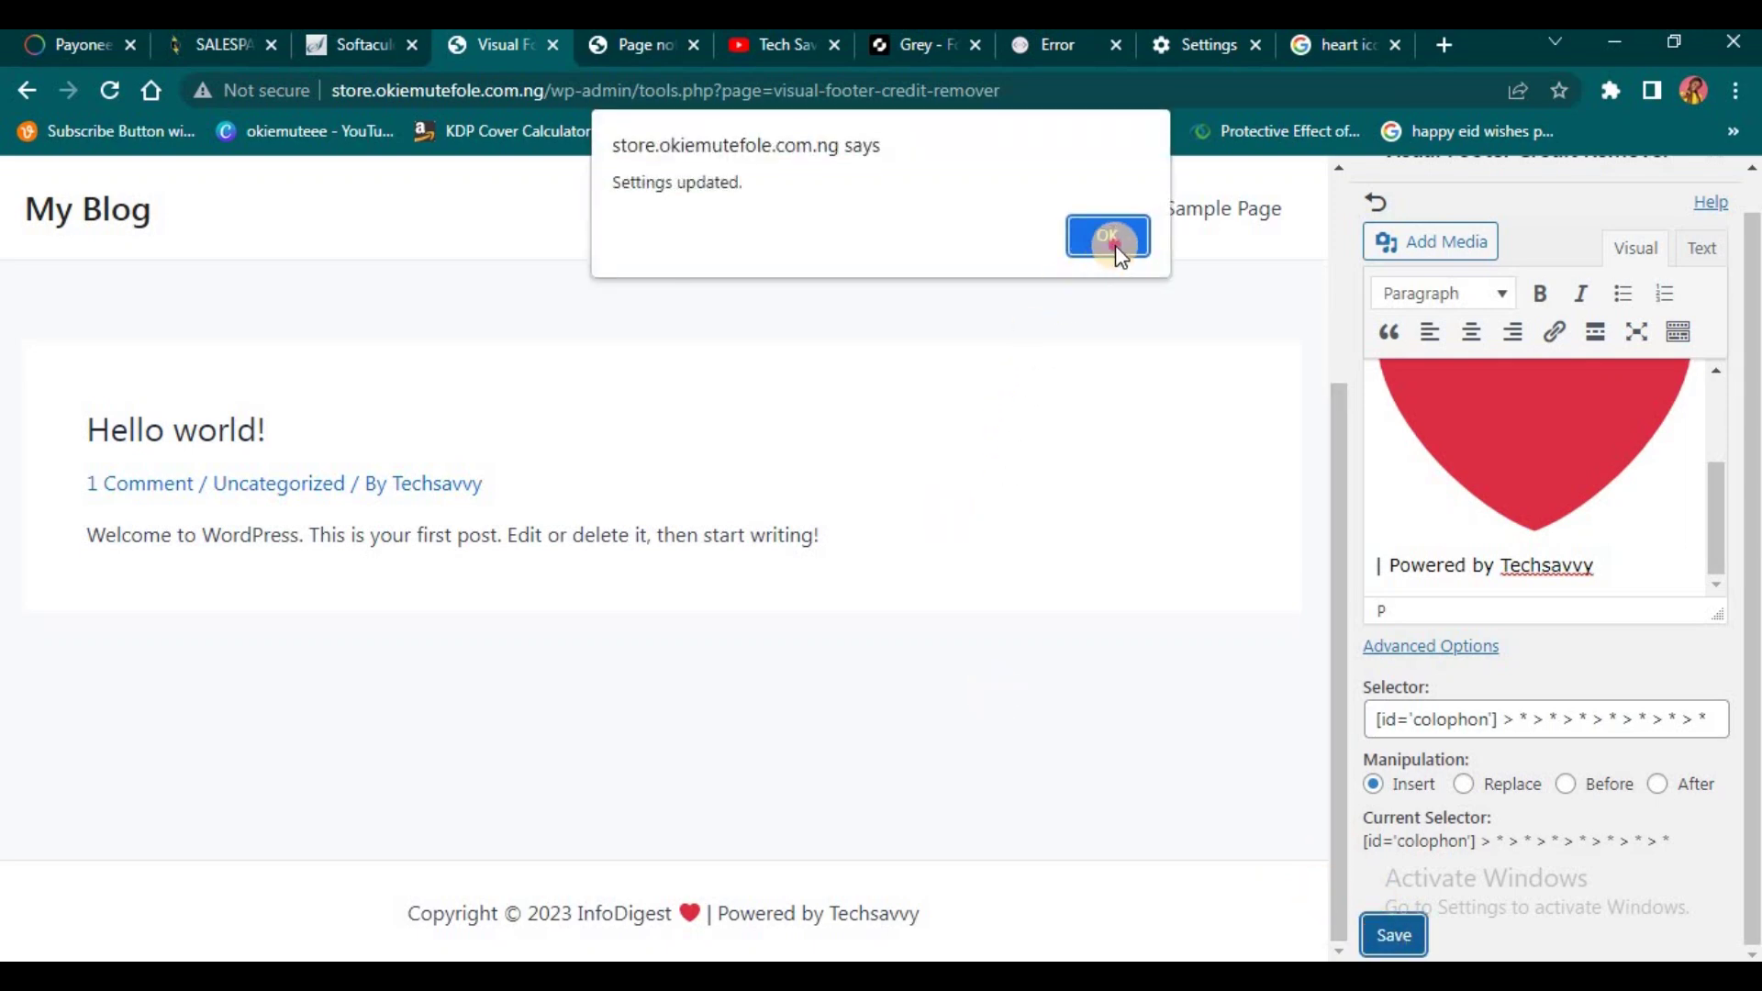
{"action": "left_click", "coordinate": [631, 48]}
{"action": "left_click", "coordinate": [108, 90]}
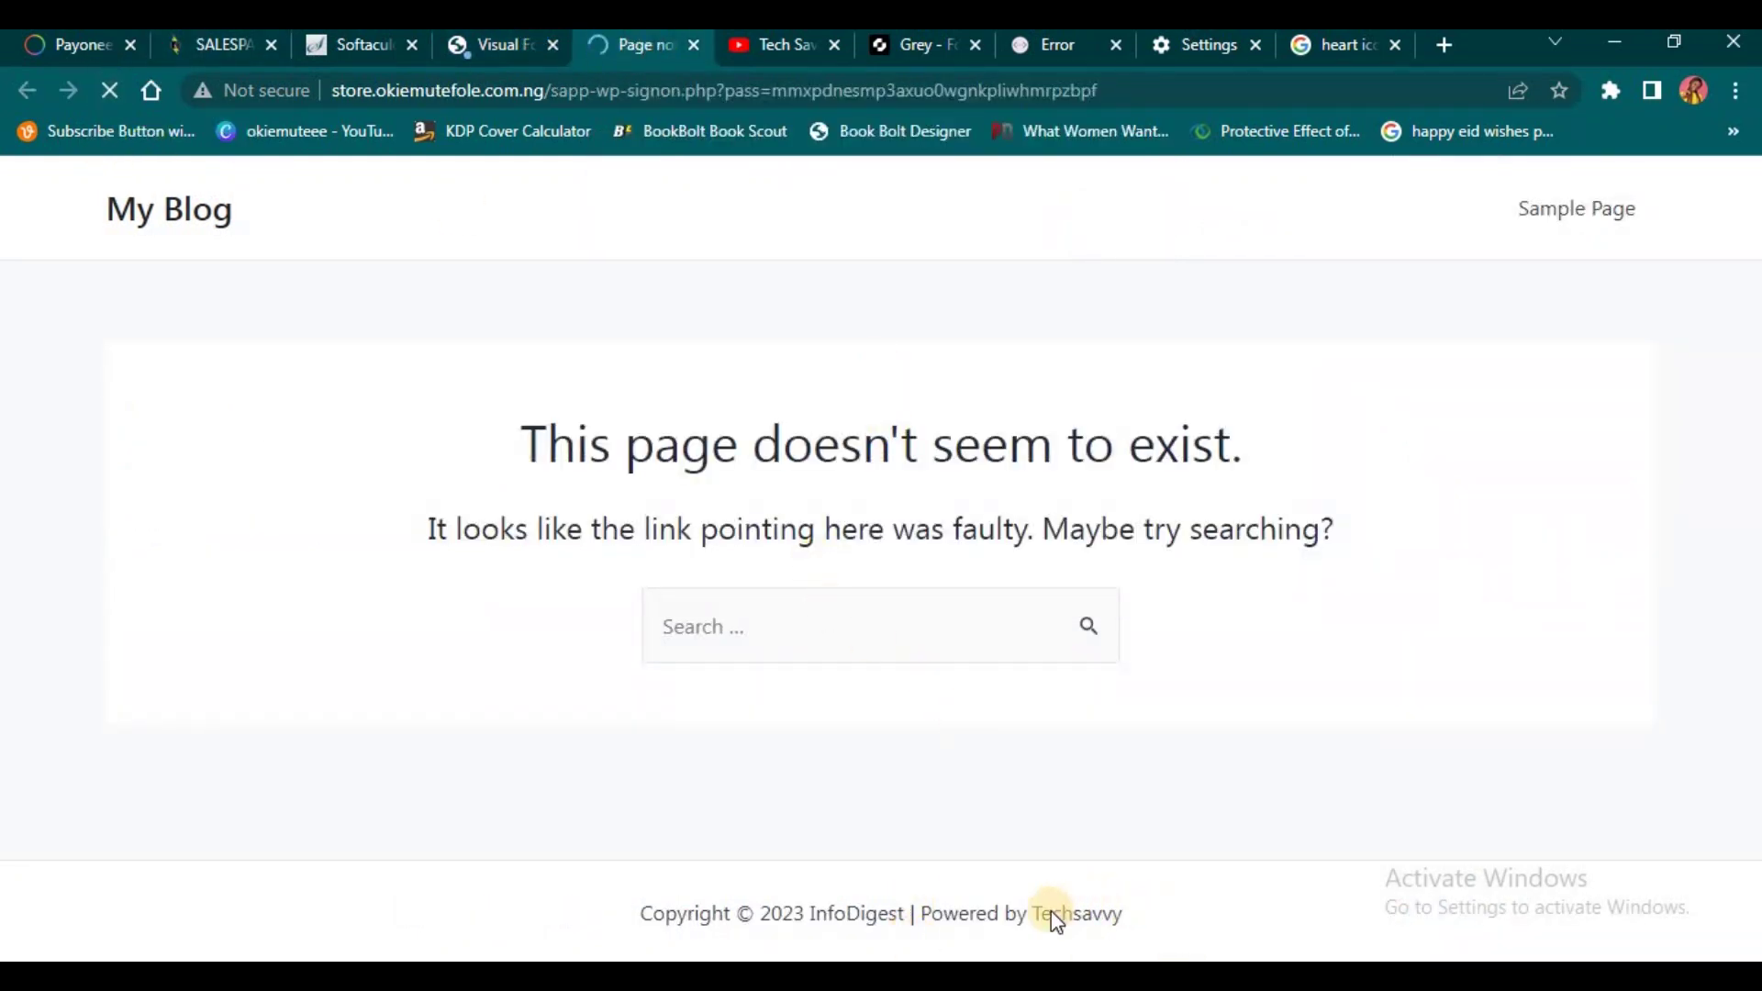
Step: Copy the black heart suit symbol from the HTML Symbols page and insert it after "Techsavvy" in the footer credit text
{"action": "key", "text": "ctrl+shift+Tab"}
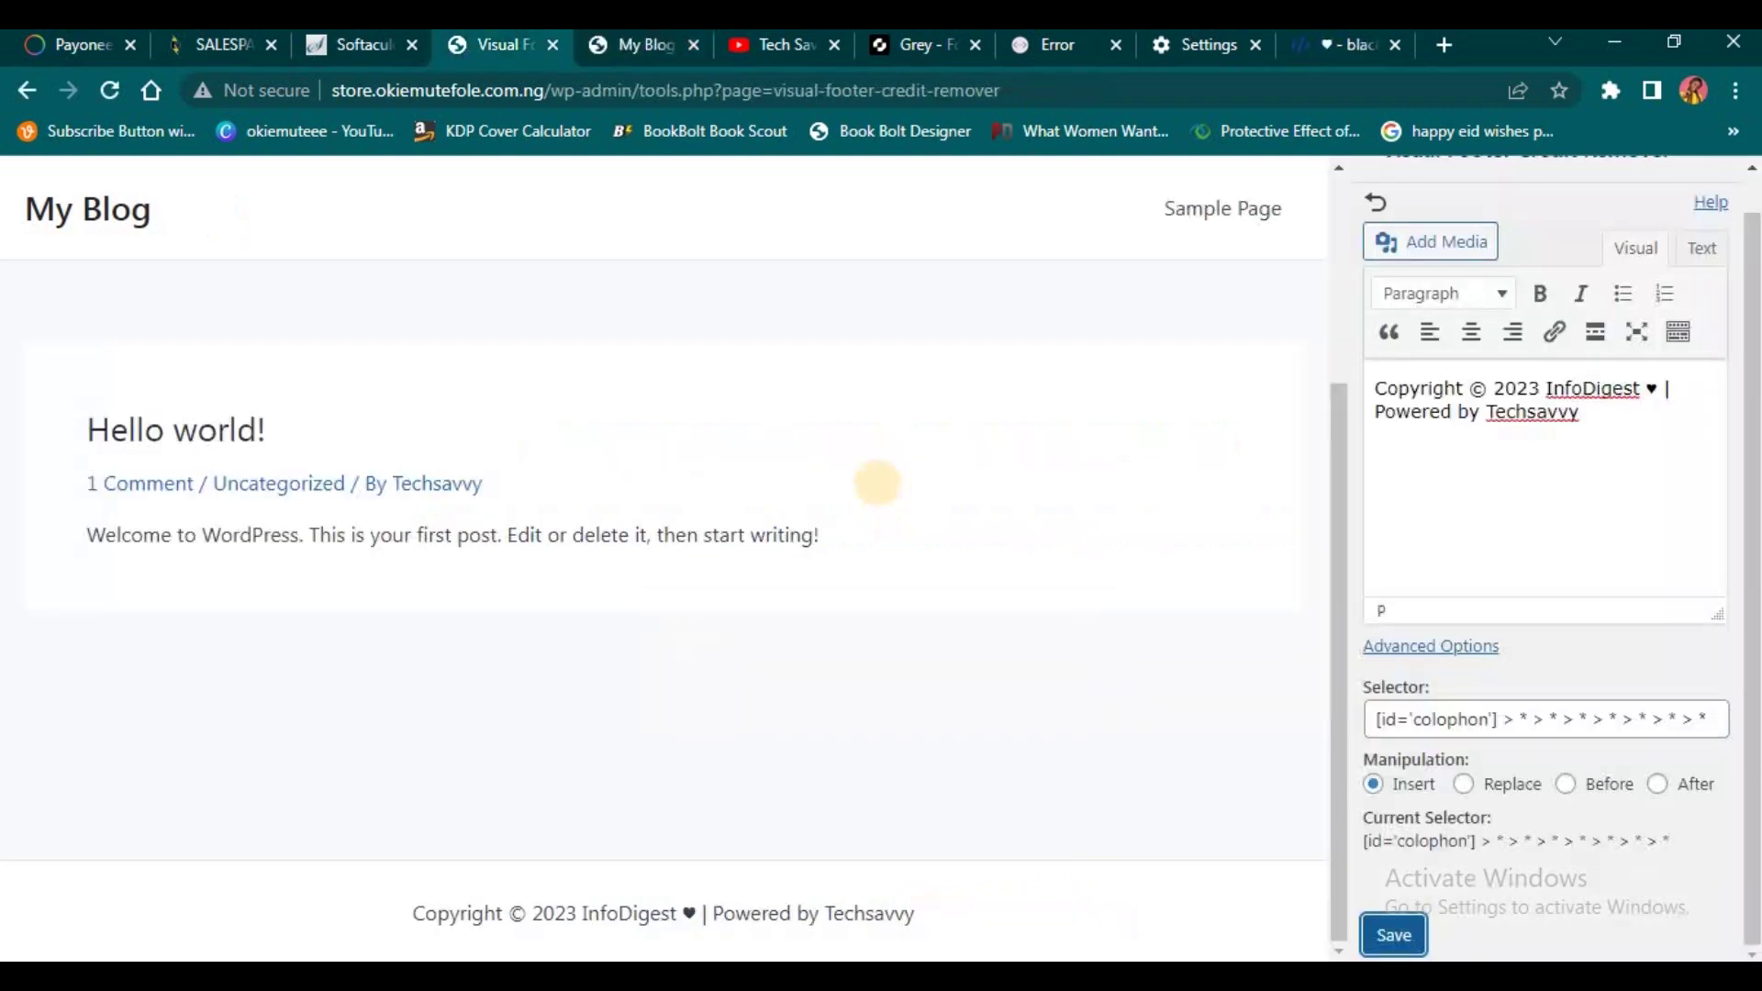
{"action": "left_click", "coordinate": [1296, 46]}
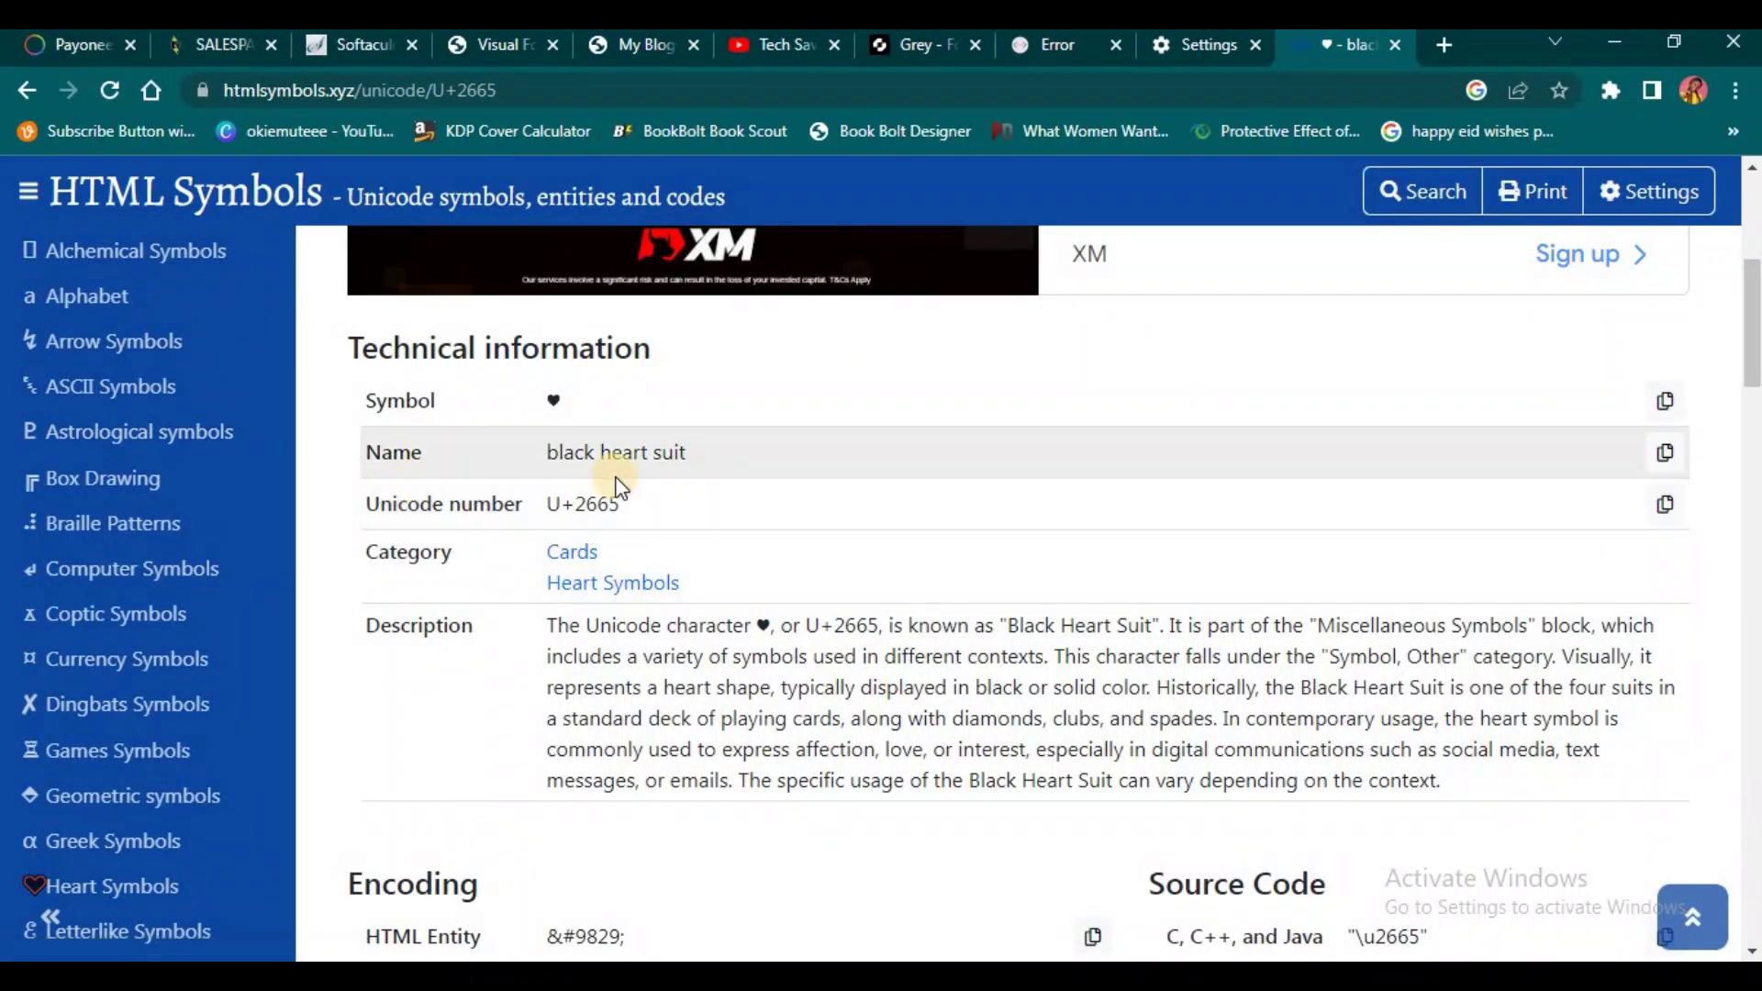
{"action": "left_click", "coordinate": [1667, 402]}
{"action": "left_click", "coordinate": [497, 42]}
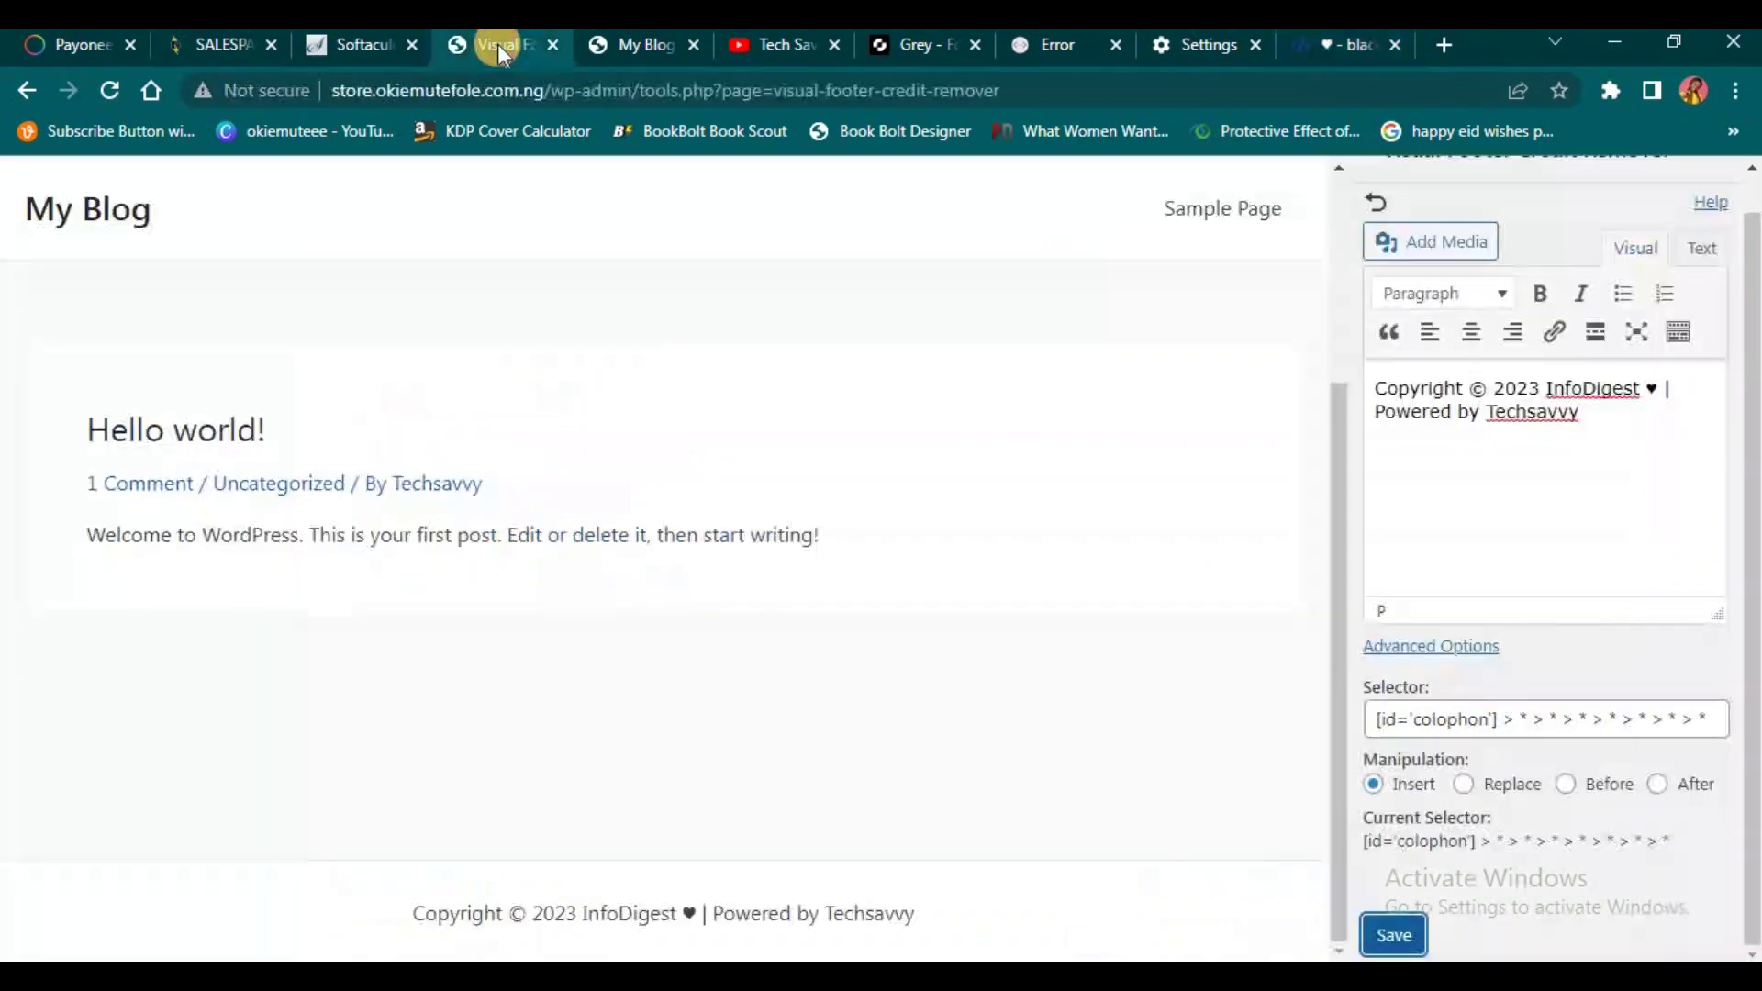
{"action": "left_click", "coordinate": [750, 912]}
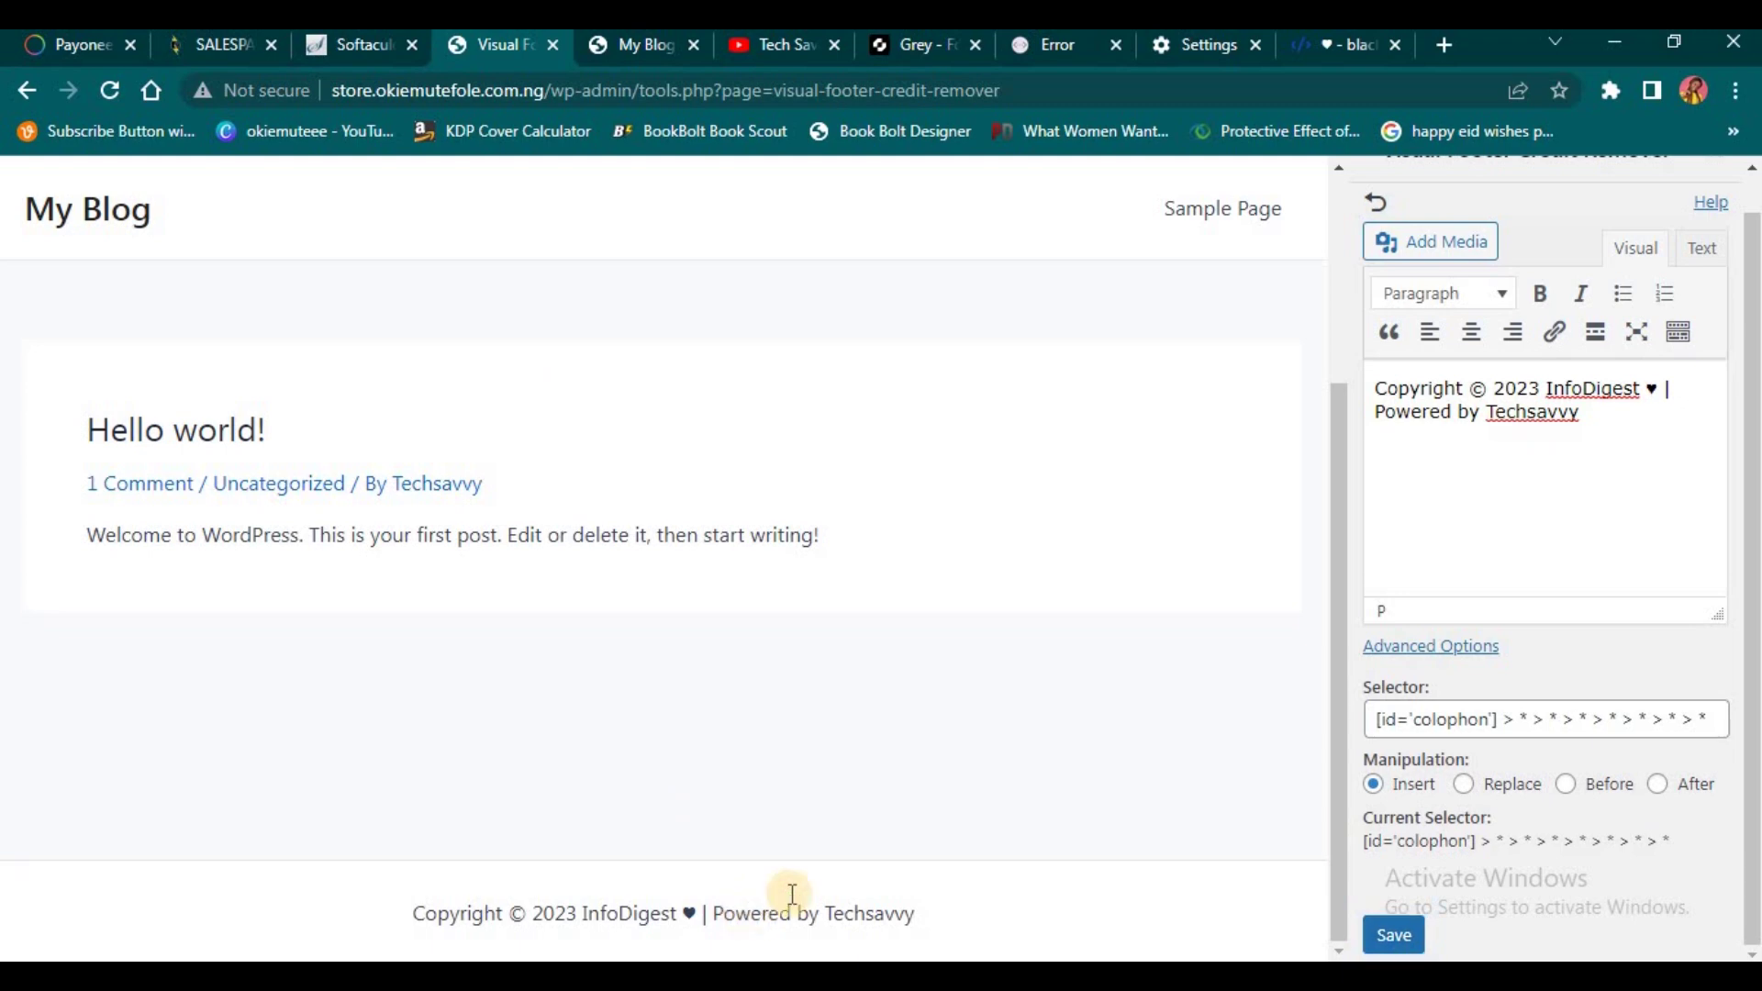
{"action": "left_click", "coordinate": [1653, 385]}
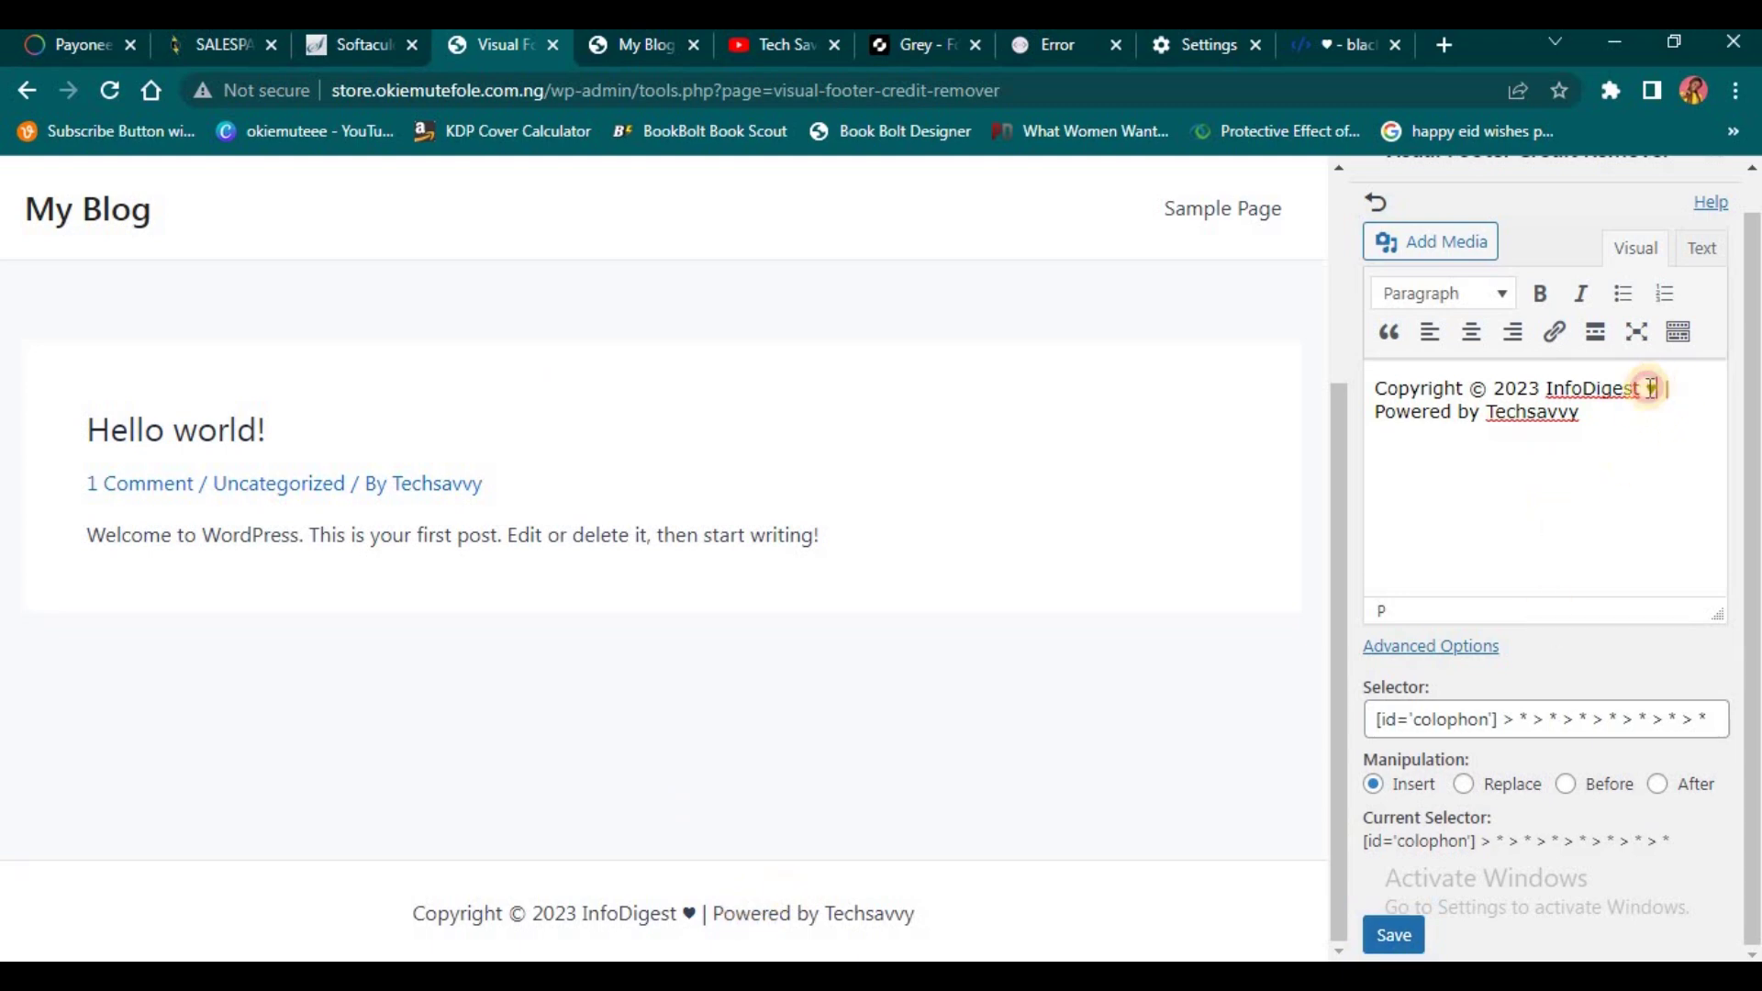
{"action": "left_click", "coordinate": [1629, 404]}
{"action": "key", "text": "ctrl+v"}
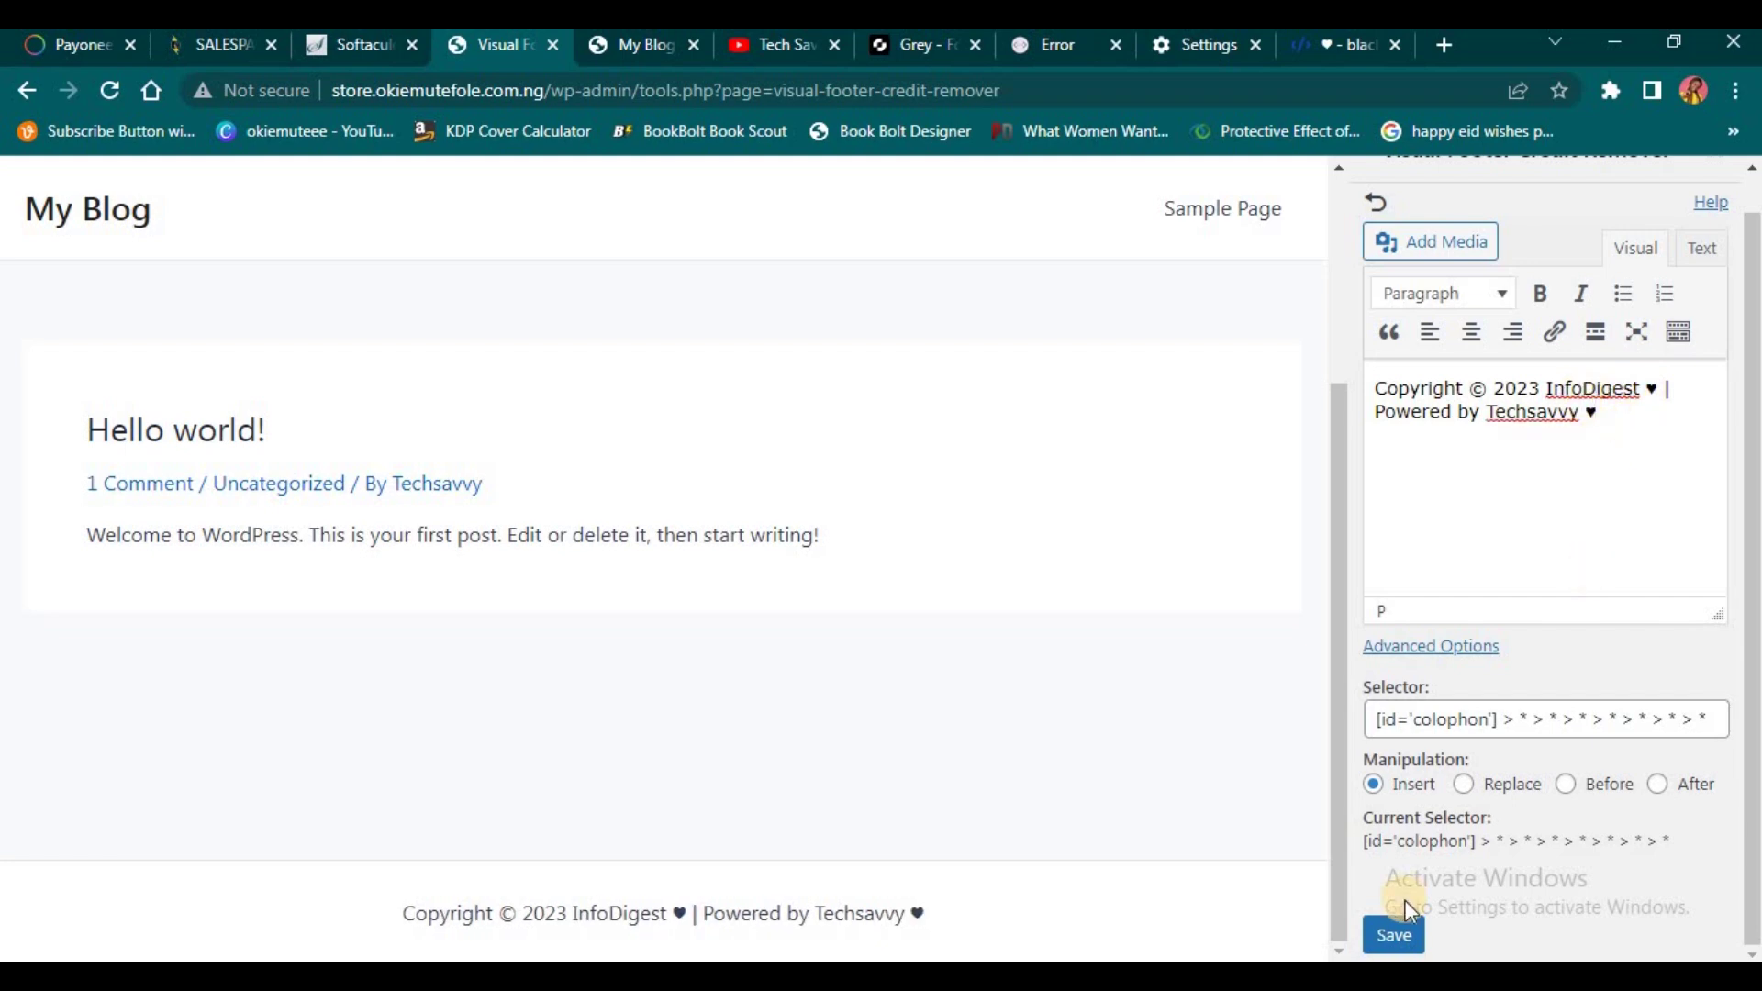
Step: Save the footer credit with the added heart and reload the live blog's home page to check its footer
{"action": "left_click", "coordinate": [1400, 934]}
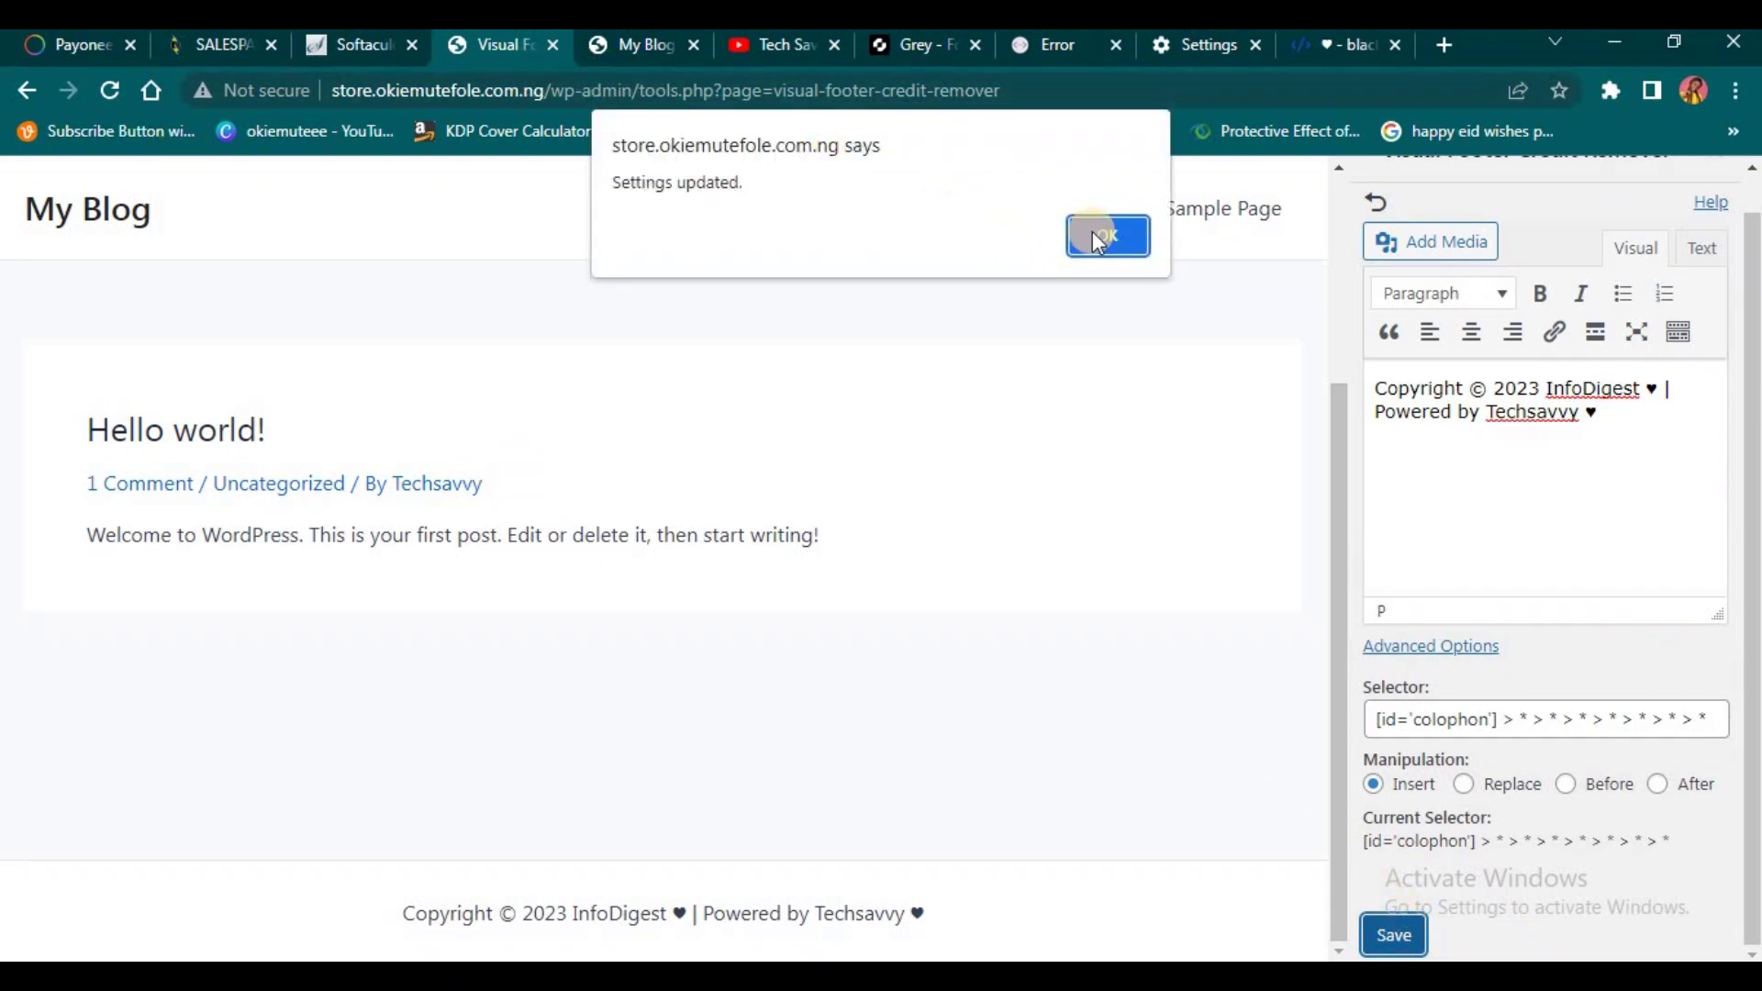
{"action": "left_click", "coordinate": [1094, 232]}
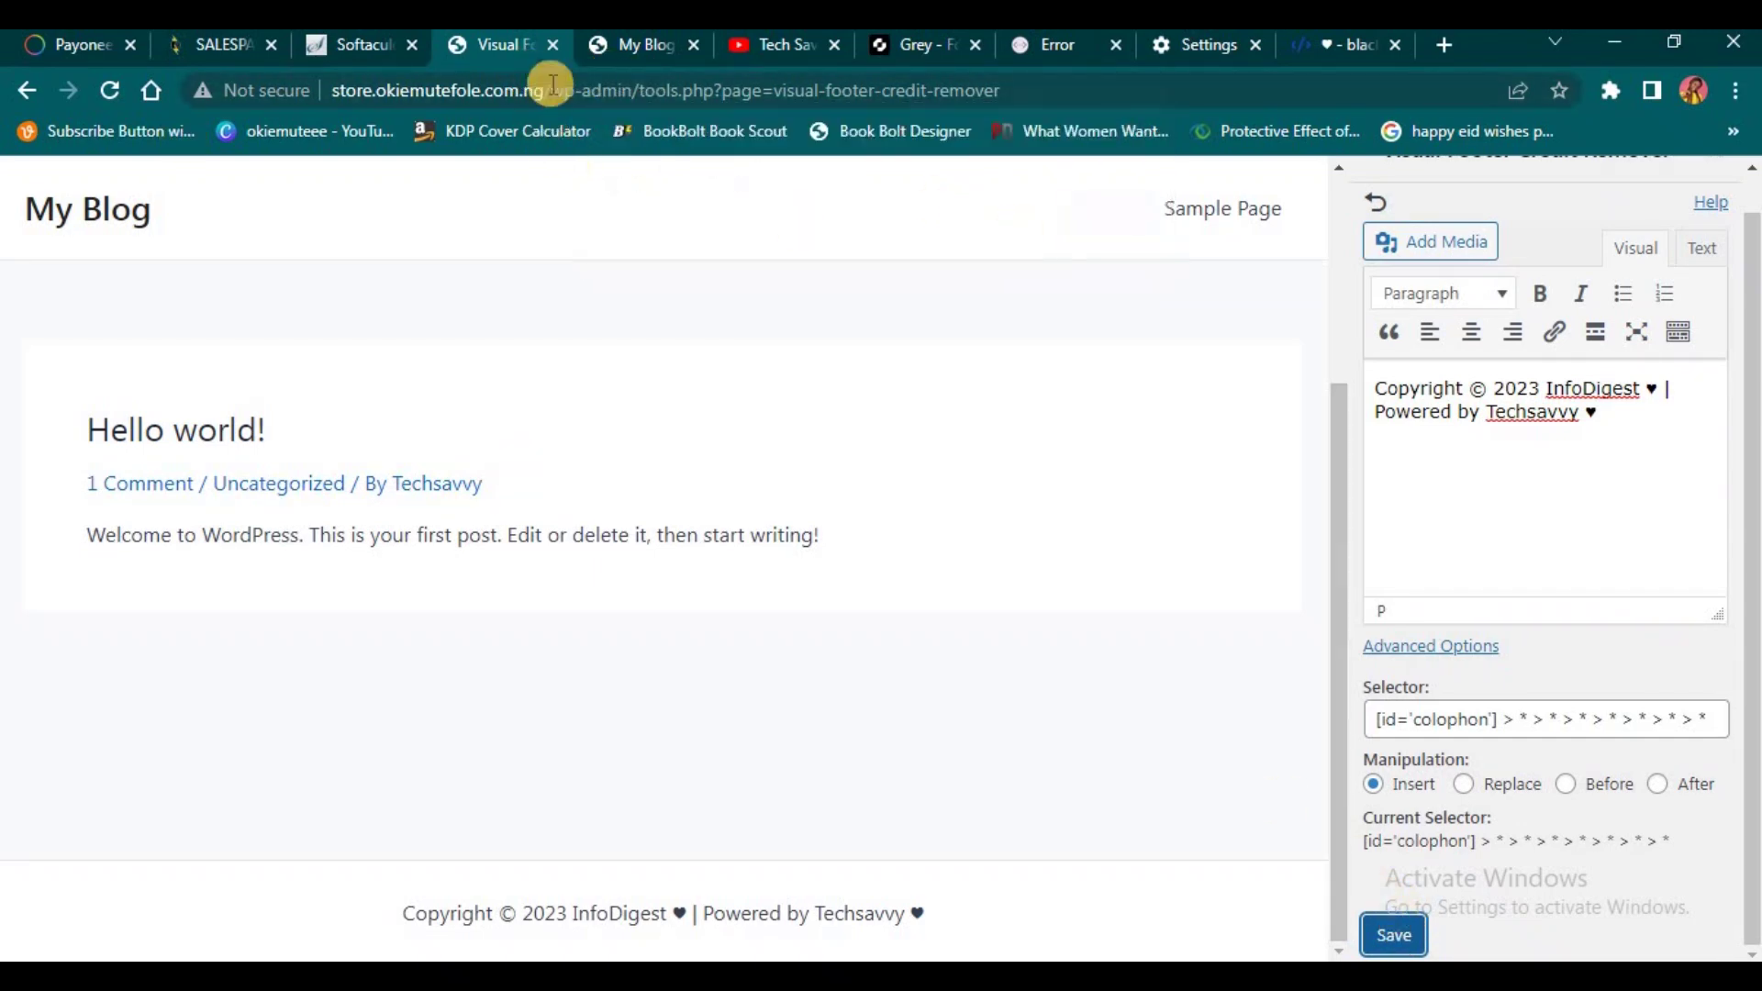
{"action": "left_click", "coordinate": [655, 41]}
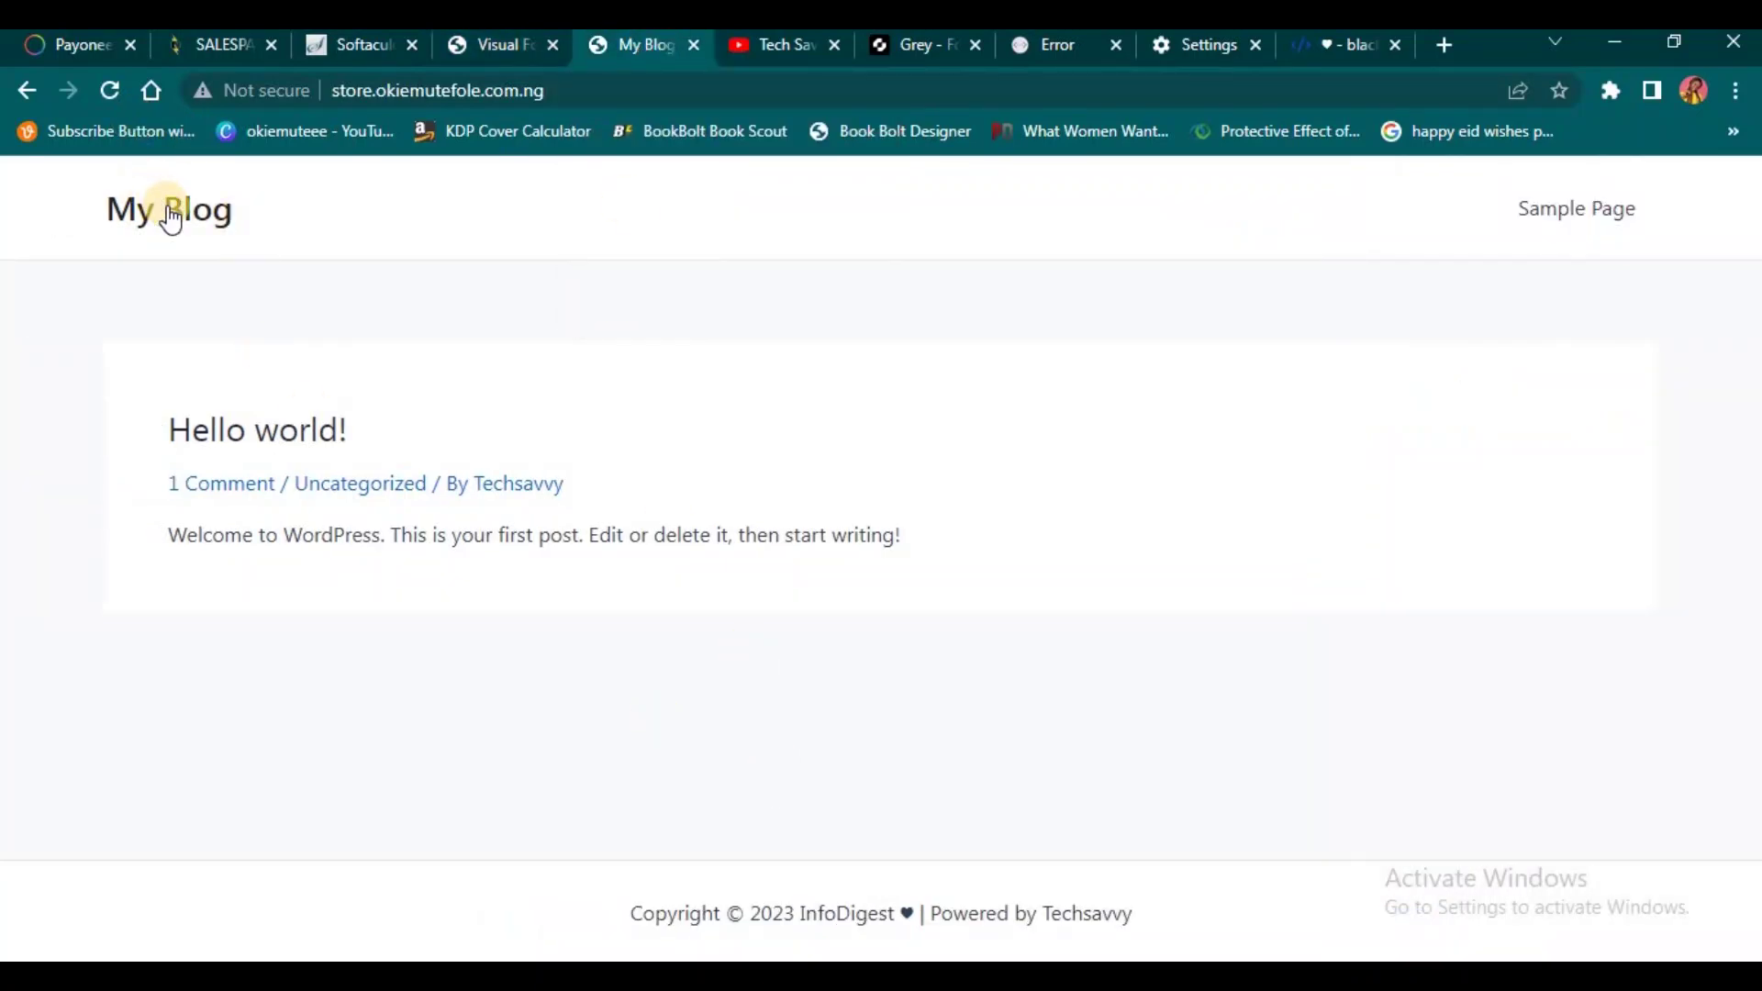
{"action": "left_click", "coordinate": [171, 221]}
{"action": "left_click", "coordinate": [154, 211]}
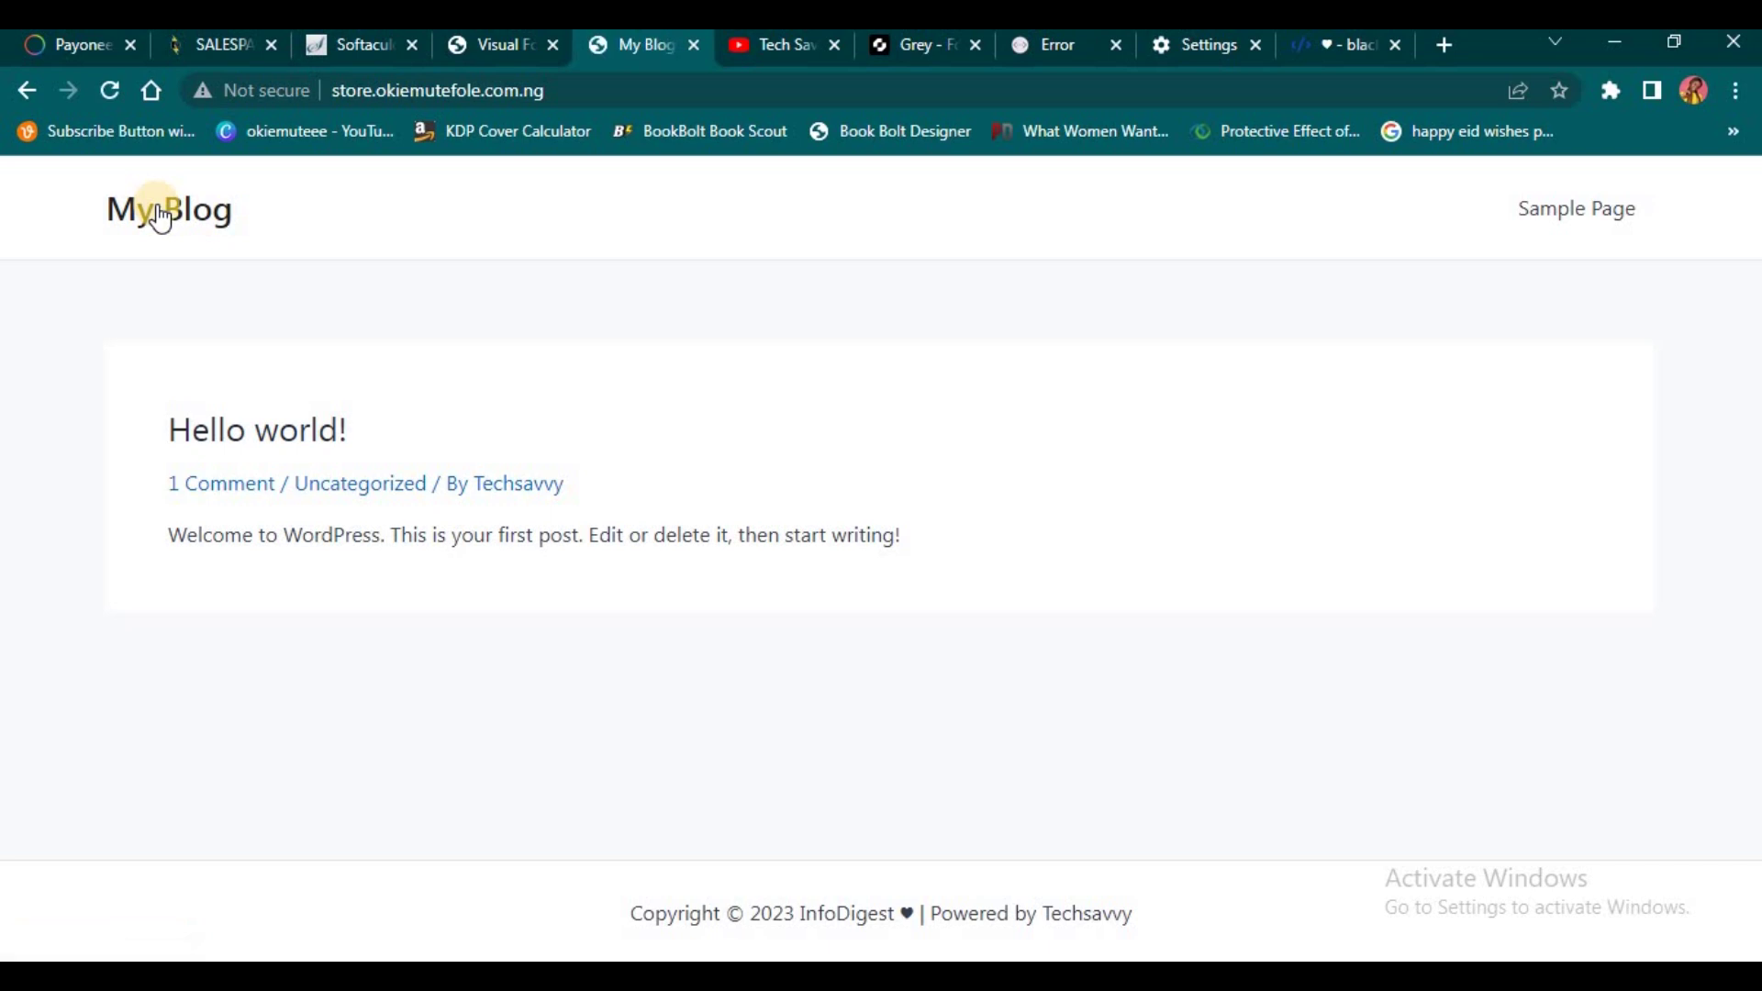